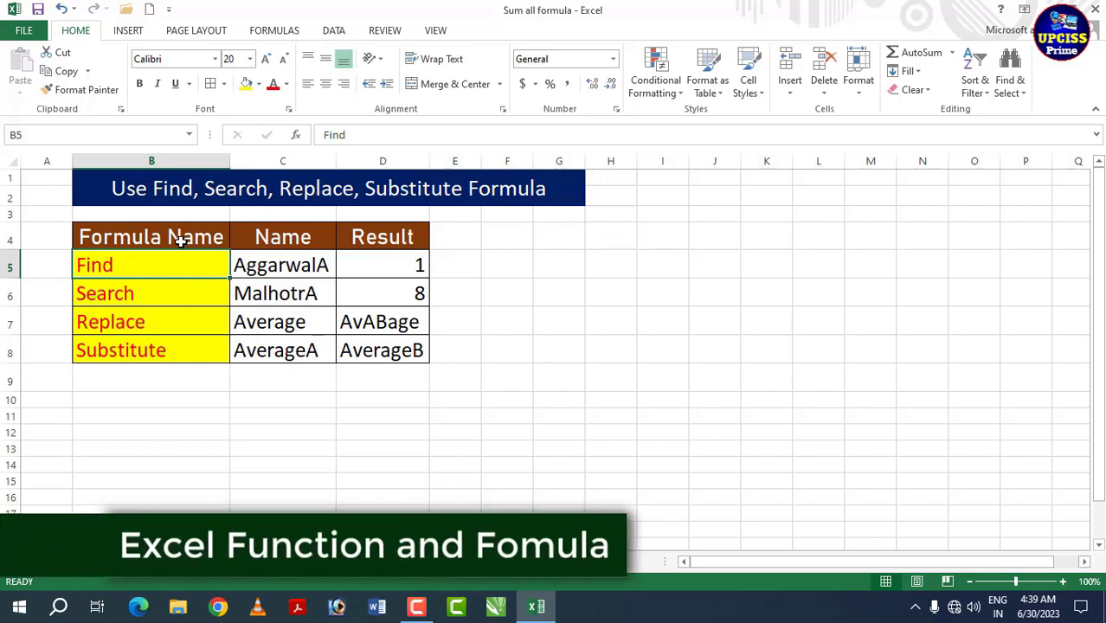
# Walk through the Find, Search, Replace and Substitute example rows on the formula sheet.
pyautogui.click(179, 241)
pyautogui.click(163, 266)
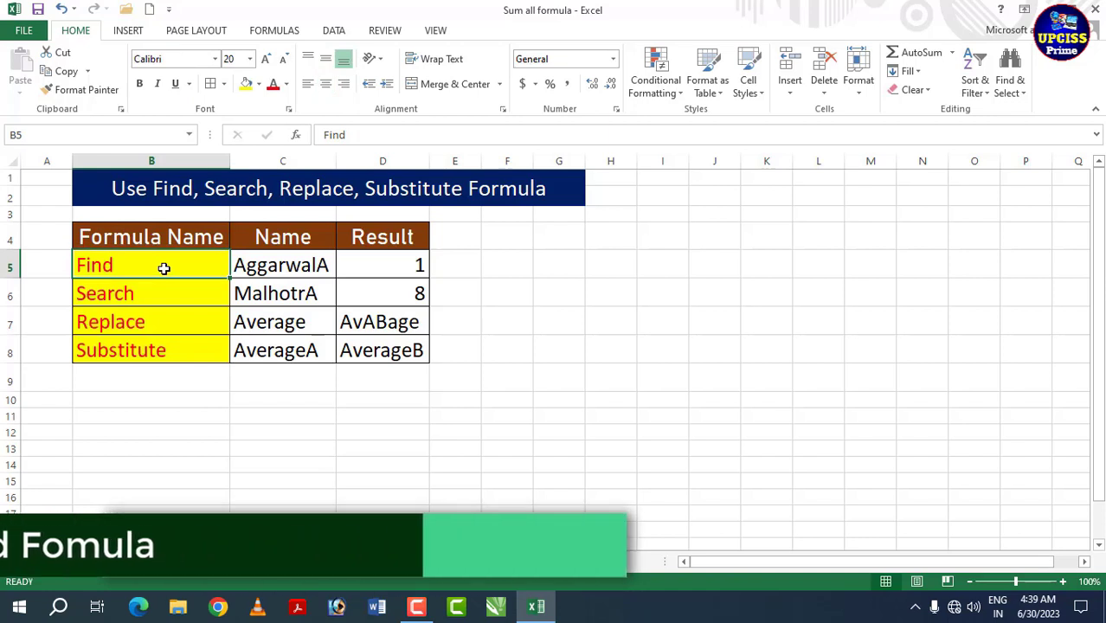
pyautogui.click(190, 296)
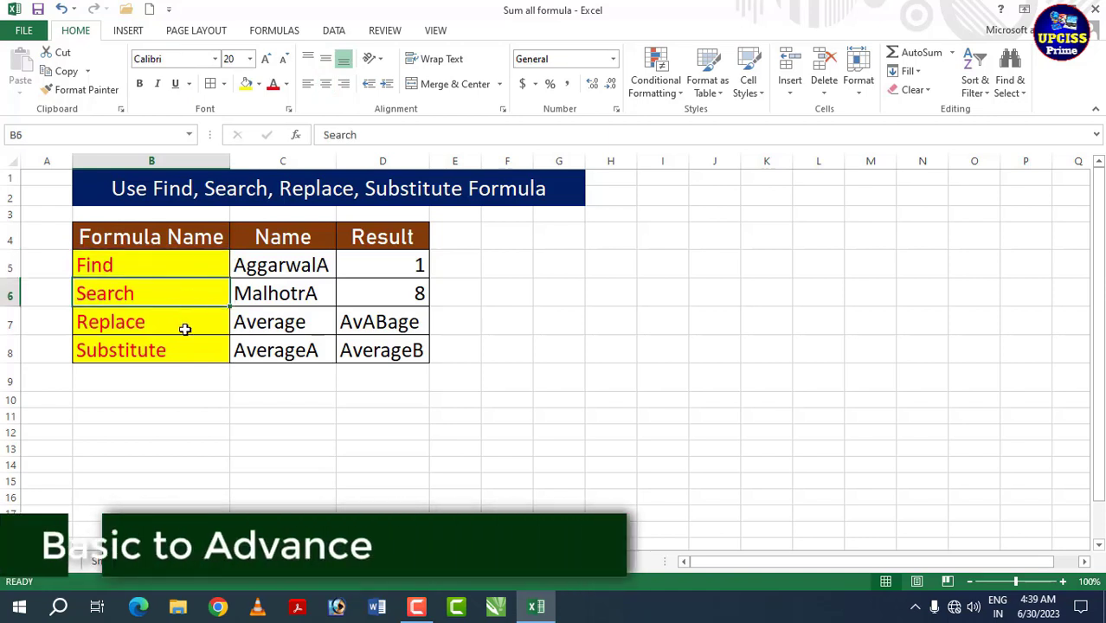
pyautogui.click(184, 329)
pyautogui.click(206, 350)
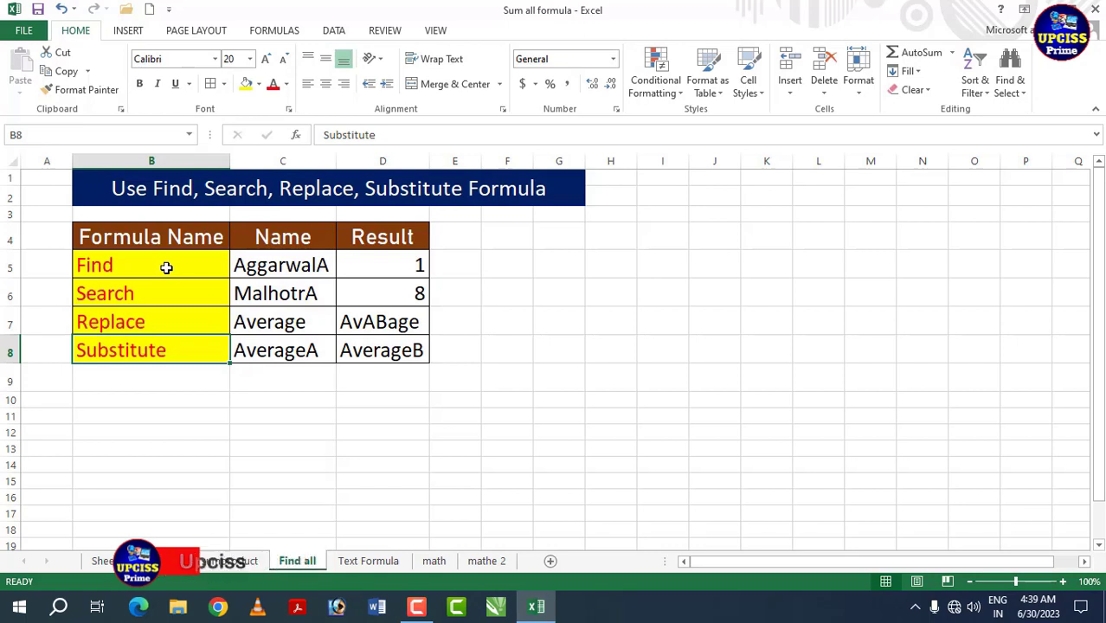
pyautogui.click(167, 268)
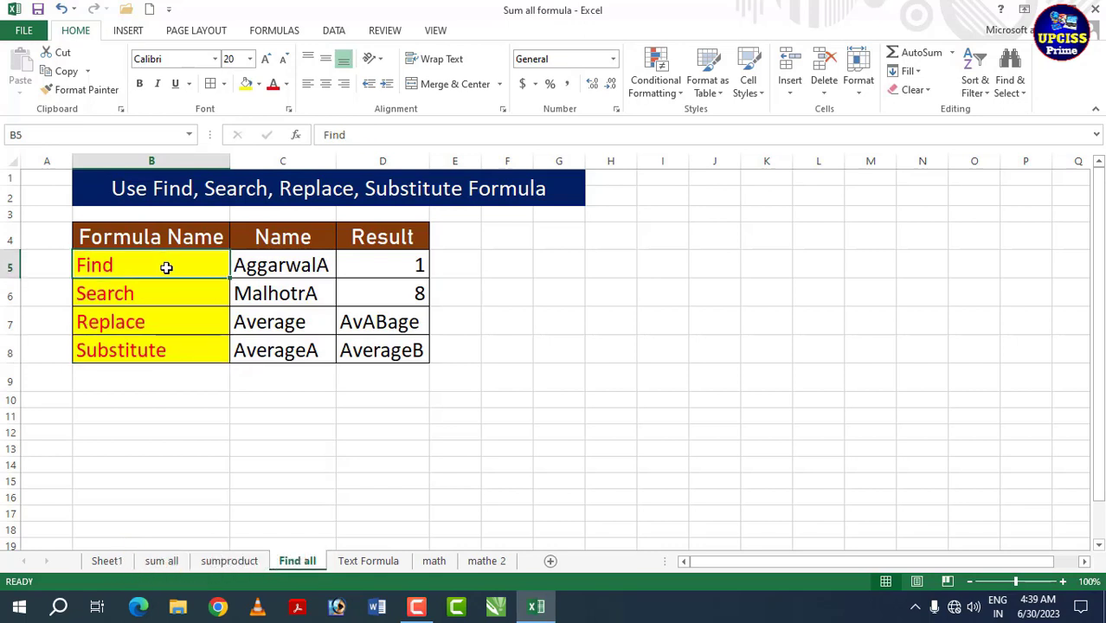
pyautogui.click(160, 292)
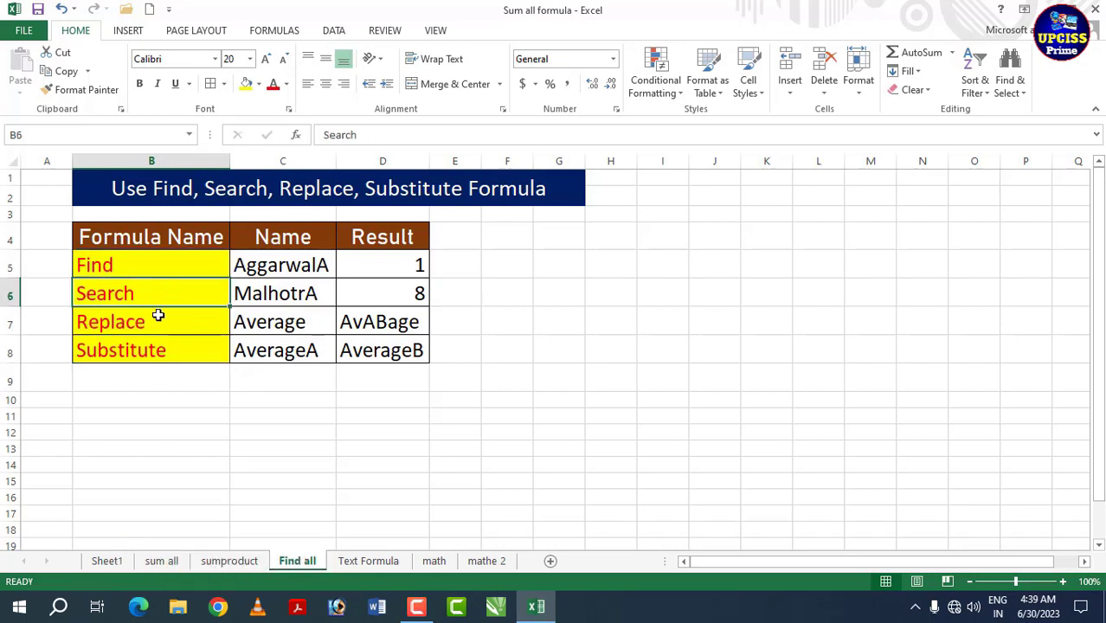
pyautogui.click(161, 323)
pyautogui.click(167, 343)
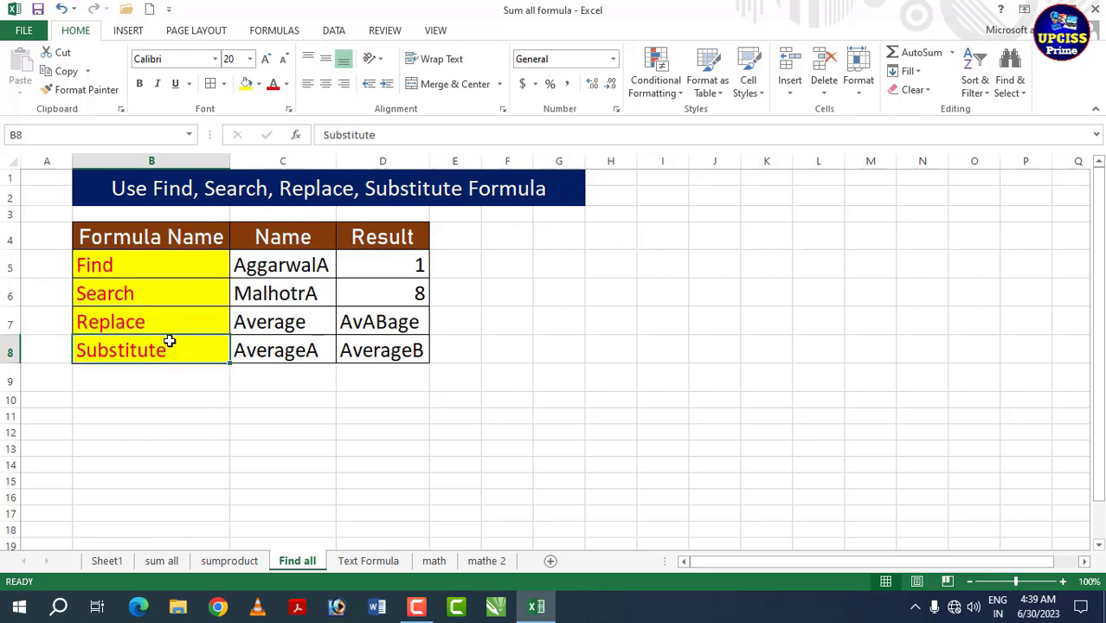
pyautogui.click(316, 269)
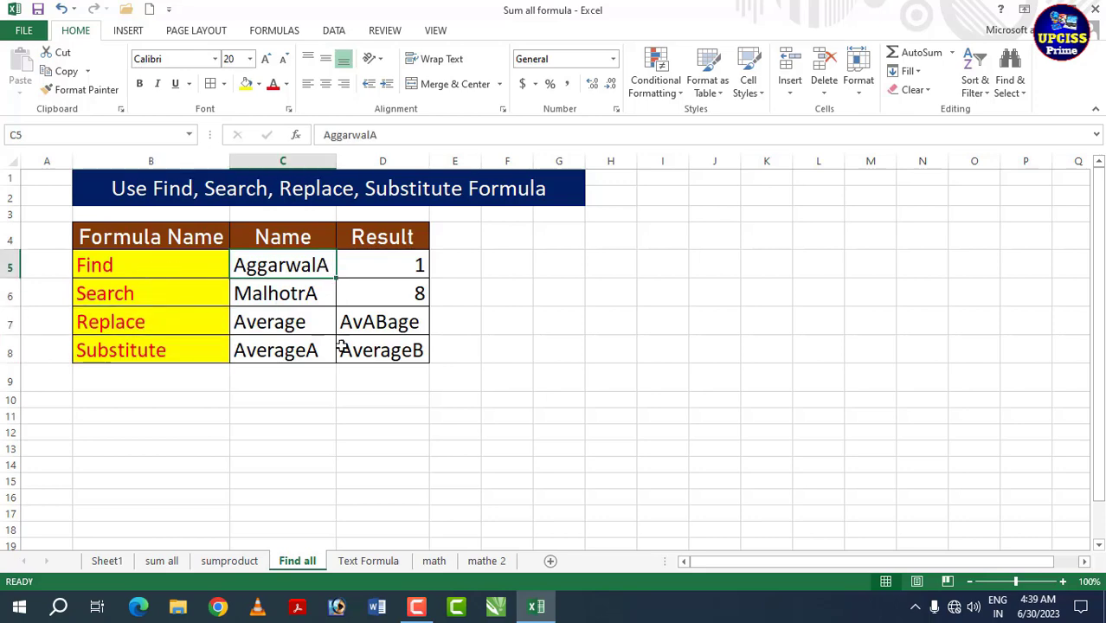
# Switch to the Text Formula sheet and go over the Left through Lower column headings.
pyautogui.click(365, 561)
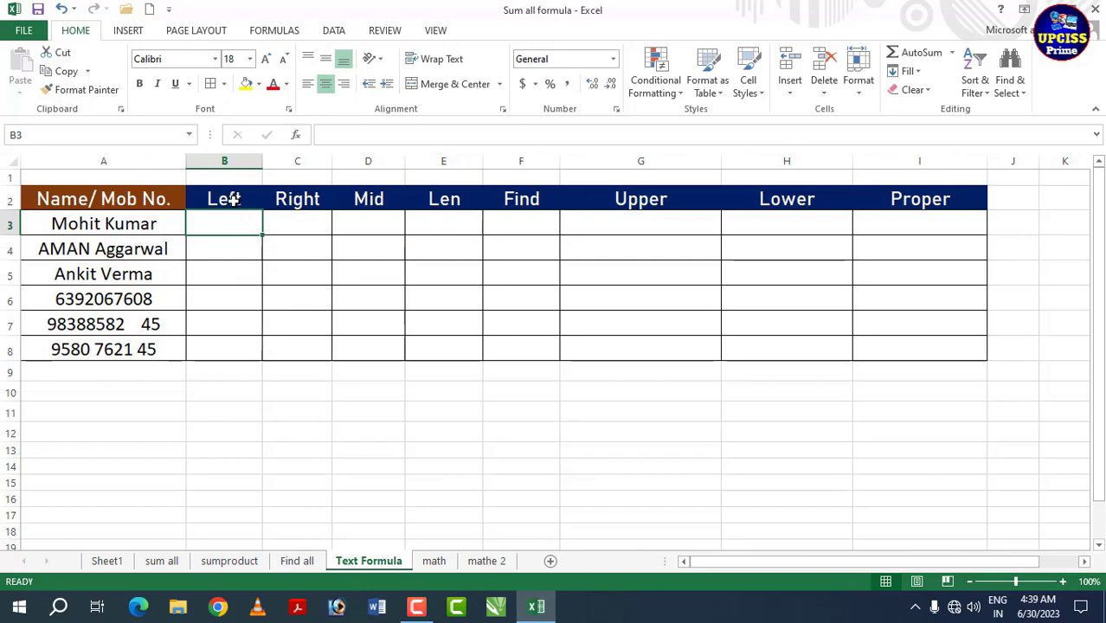
pyautogui.click(232, 201)
pyautogui.click(292, 201)
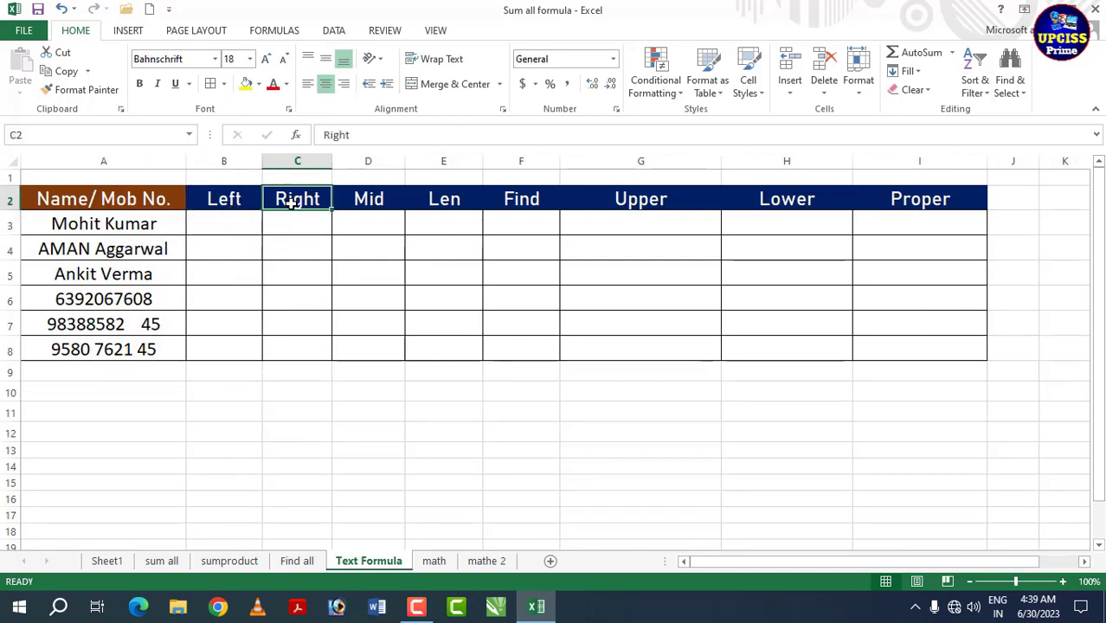
pyautogui.click(369, 202)
pyautogui.click(449, 204)
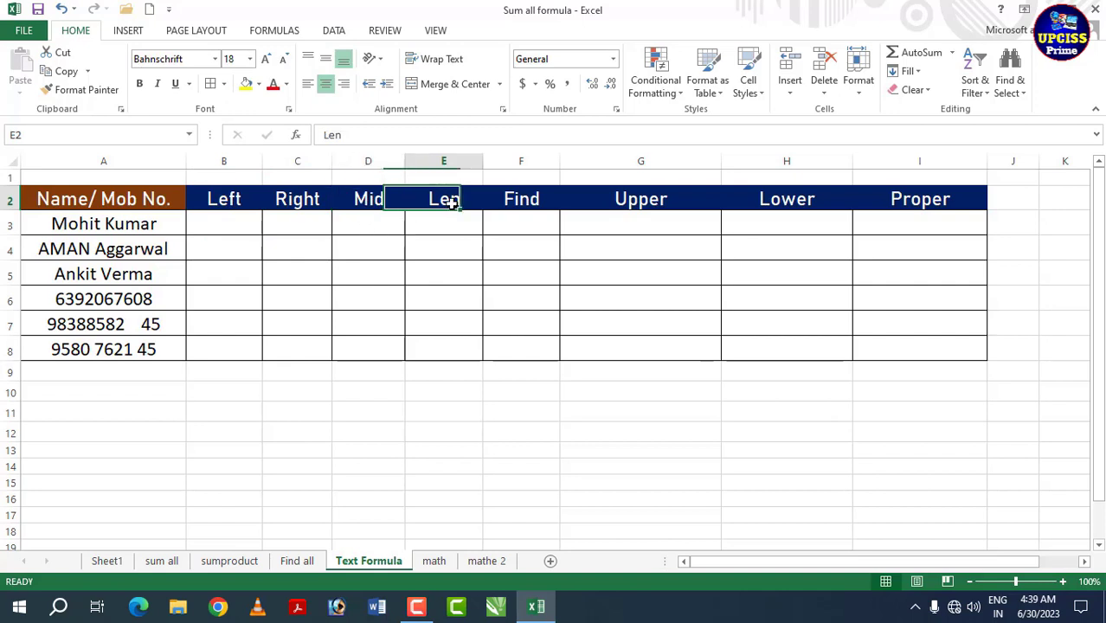
pyautogui.click(545, 198)
pyautogui.click(634, 203)
pyautogui.click(741, 199)
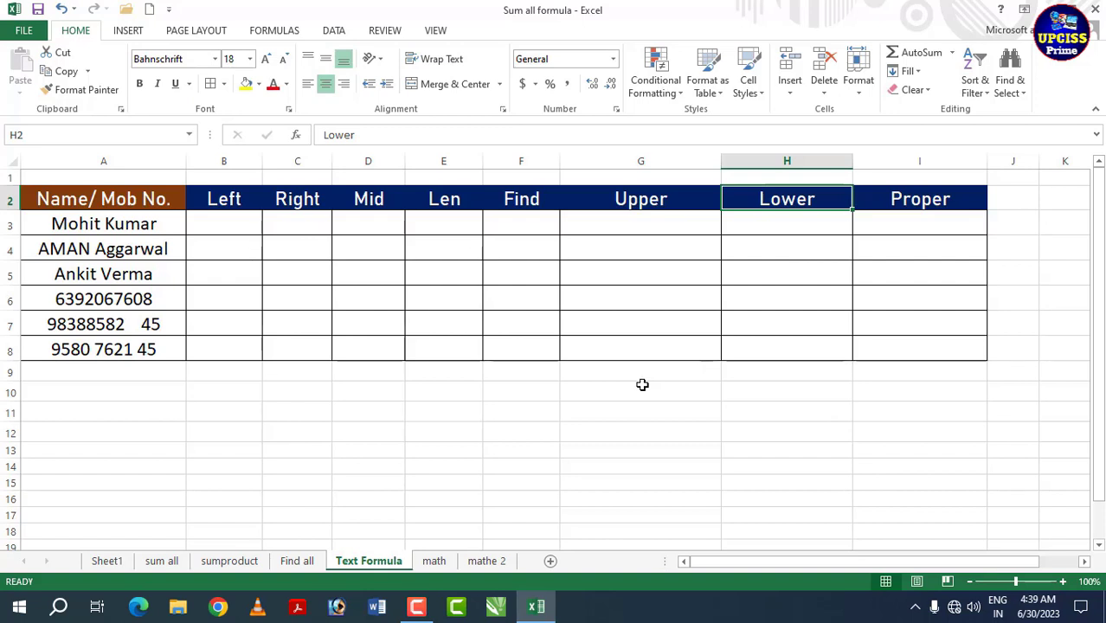
pyautogui.click(229, 224)
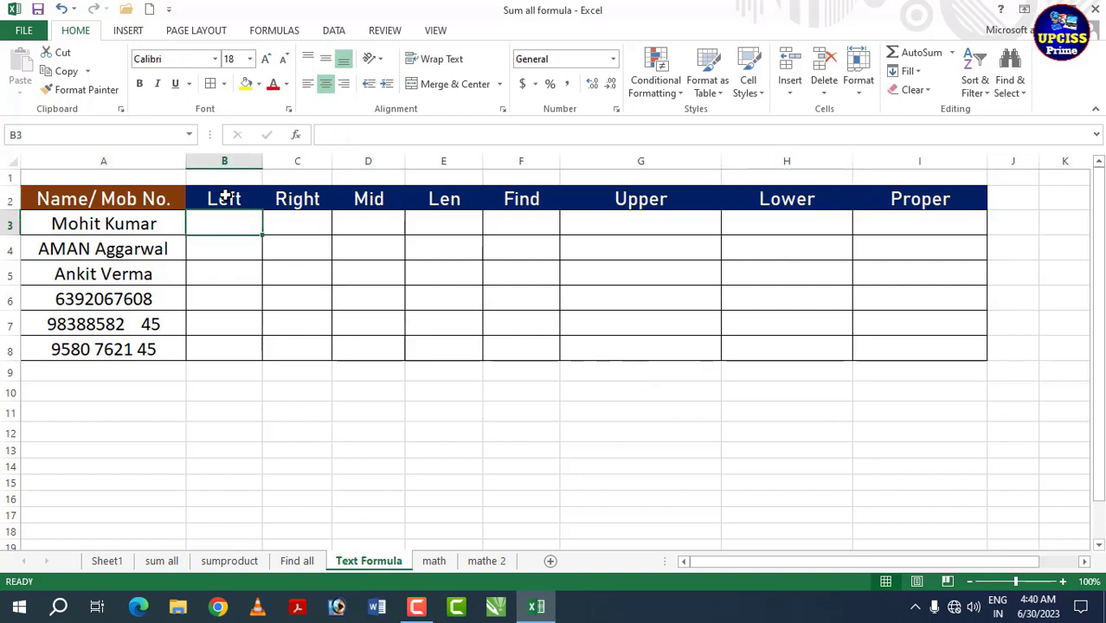
pyautogui.click(225, 199)
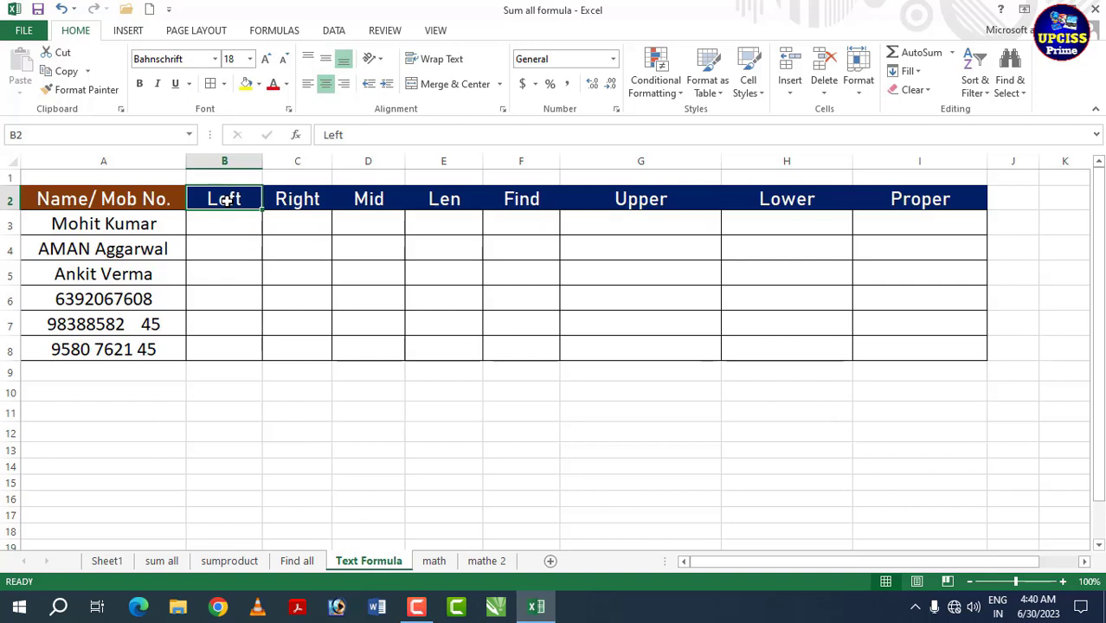
# Enter =LEFT(A3,4) in B3 to return the first four characters of the first sample name.
pyautogui.click(223, 225)
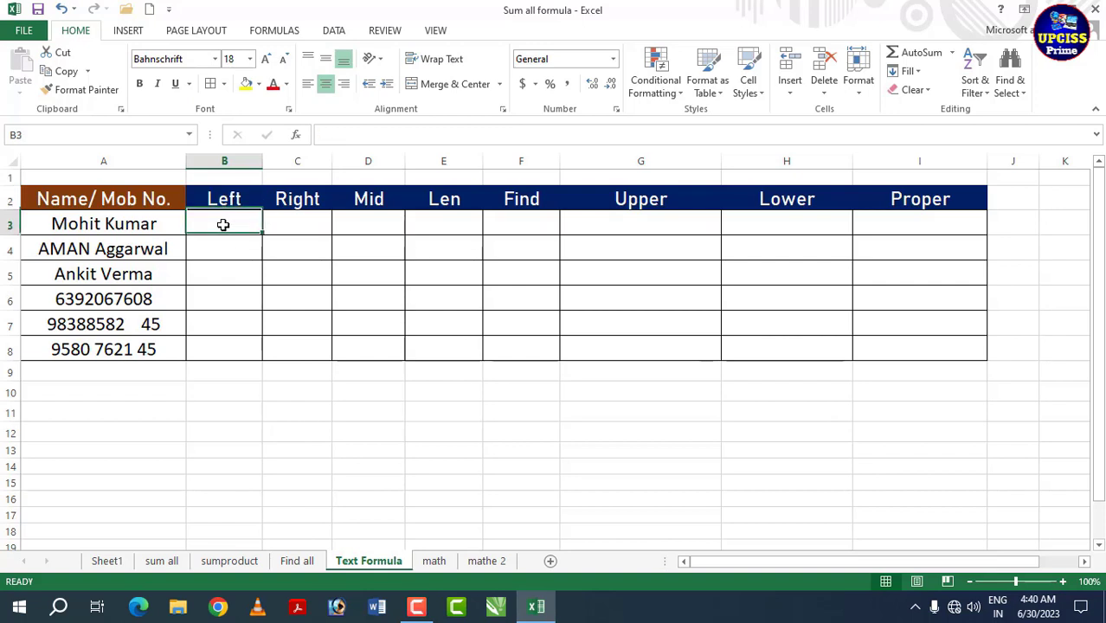
pyautogui.write('=l')
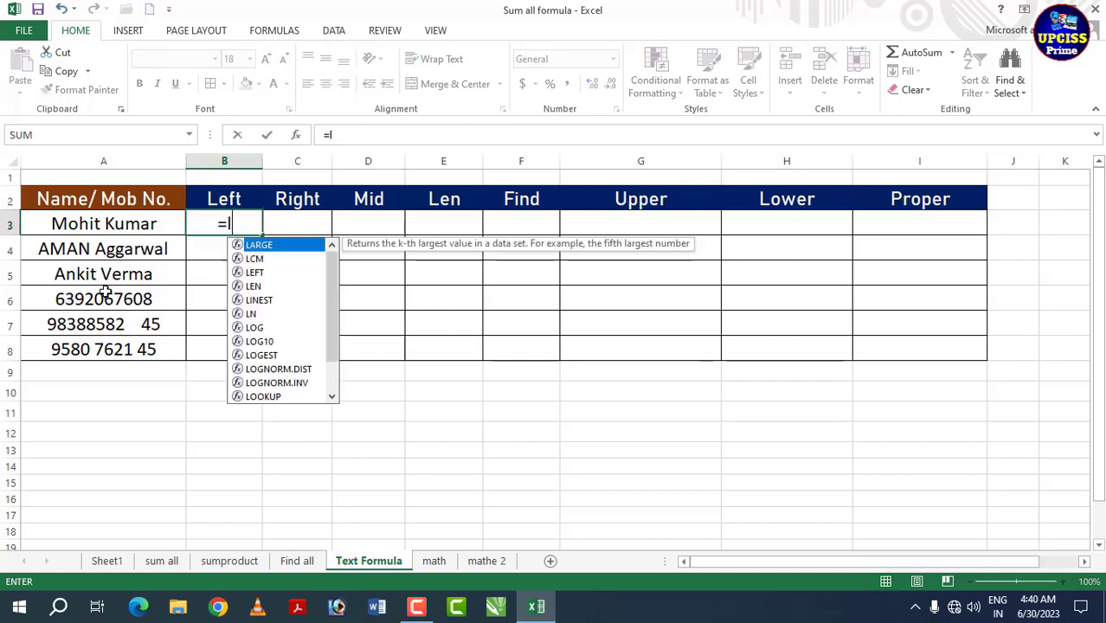
pyautogui.write('eft')
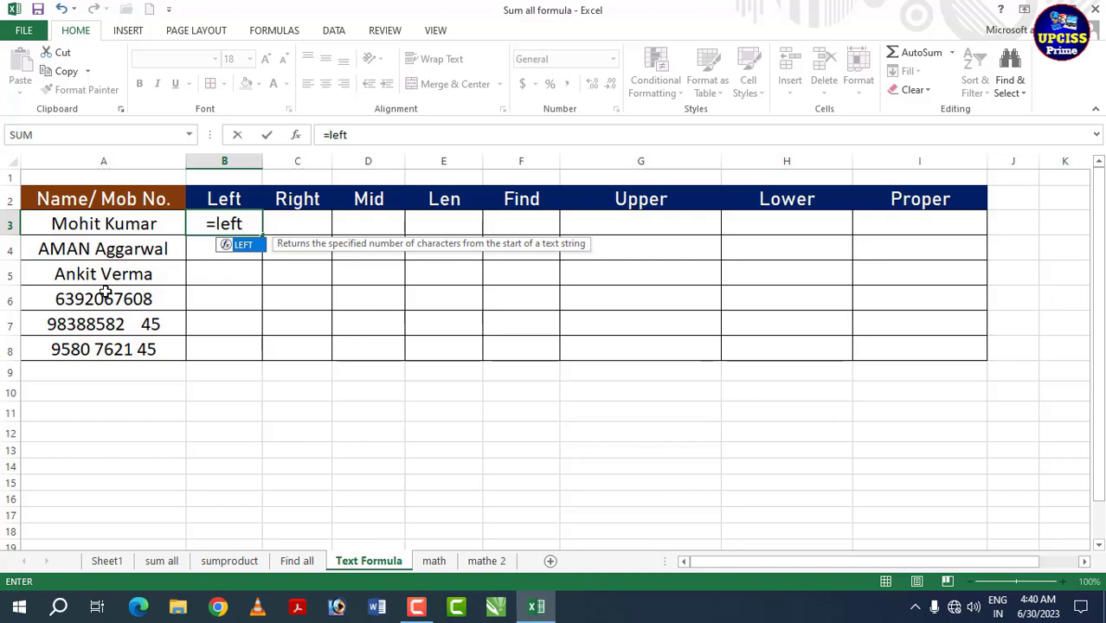
pyautogui.press('Tab')
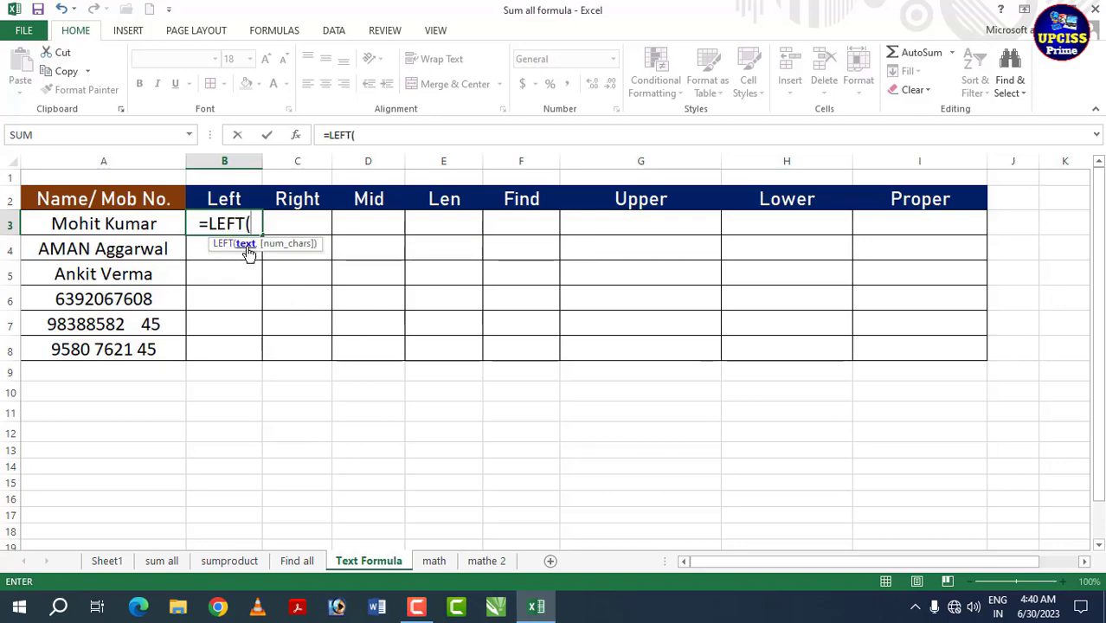
pyautogui.click(141, 225)
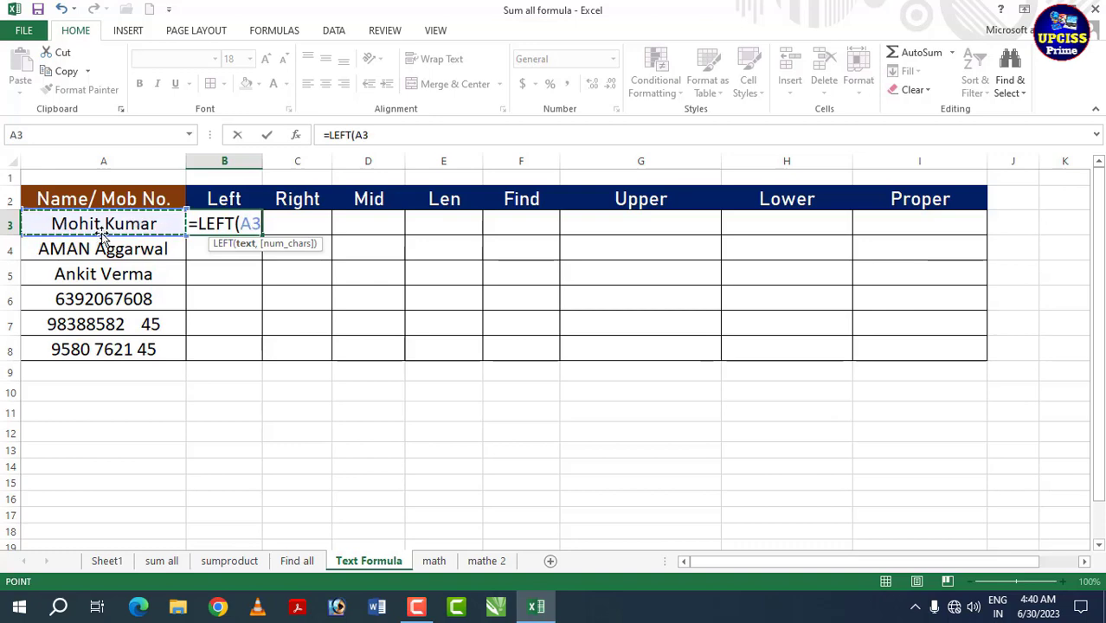
pyautogui.write(',')
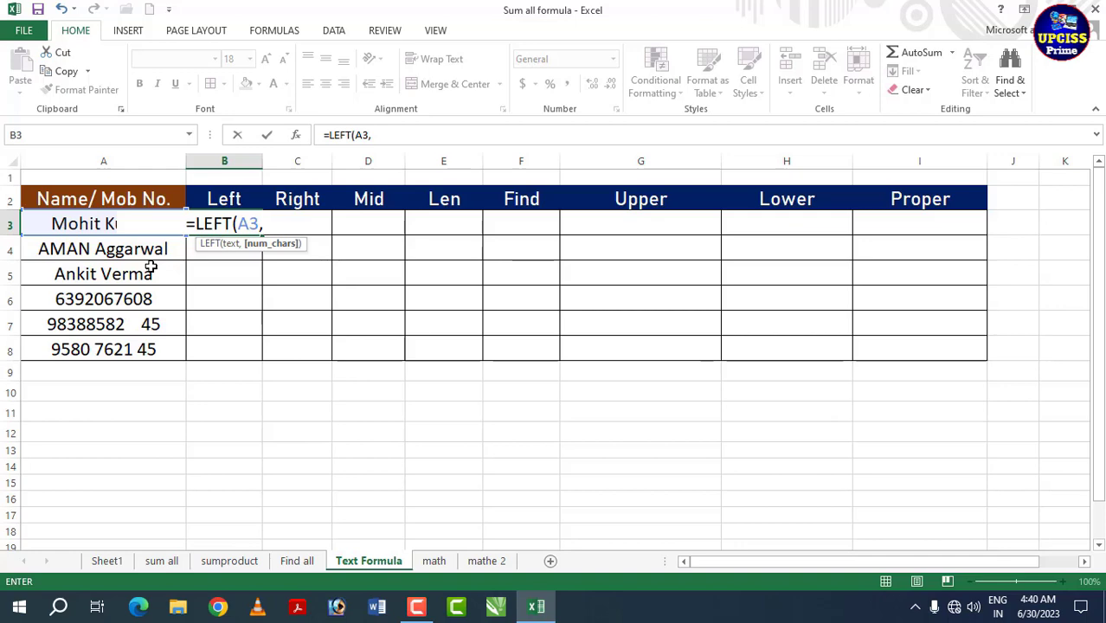
pyautogui.write('4')
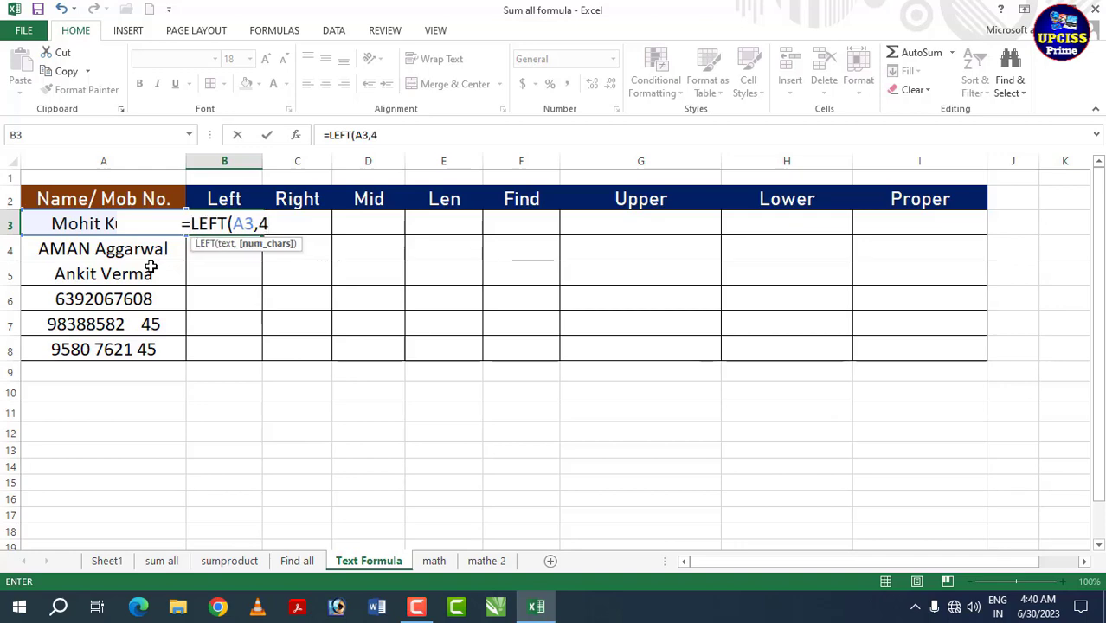
pyautogui.write(')')
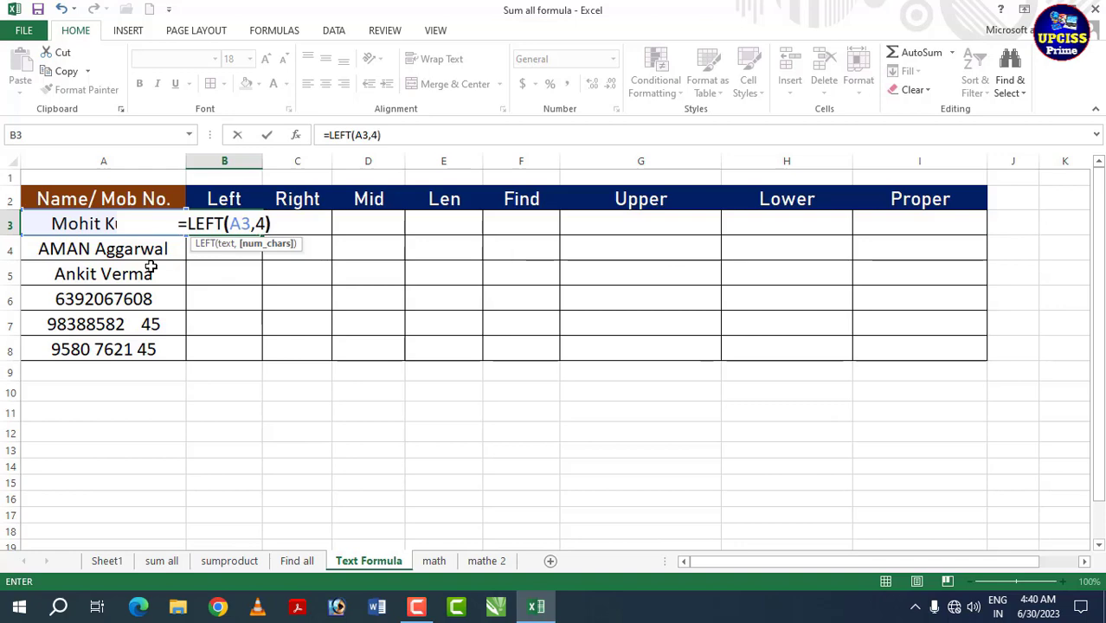
pyautogui.press('Return')
pyautogui.click(250, 216)
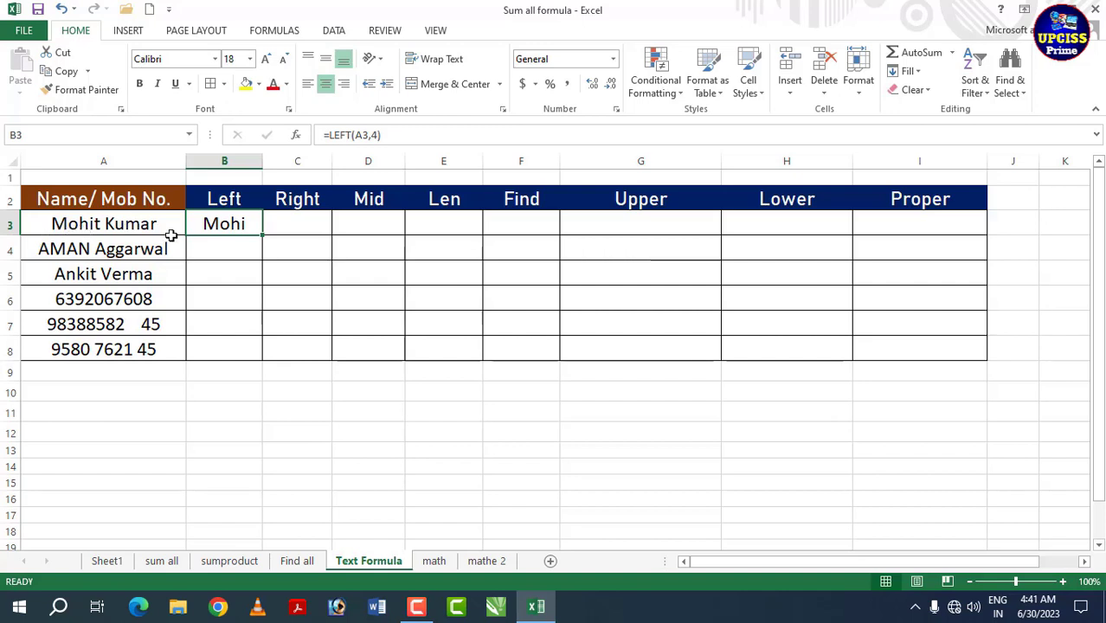
# Fill the LEFT formula down to B8, compare against column A, then clear B3:B8.
pyautogui.moveTo(262, 235); pyautogui.dragTo(263, 360)
pyautogui.click(102, 256)
pyautogui.click(105, 275)
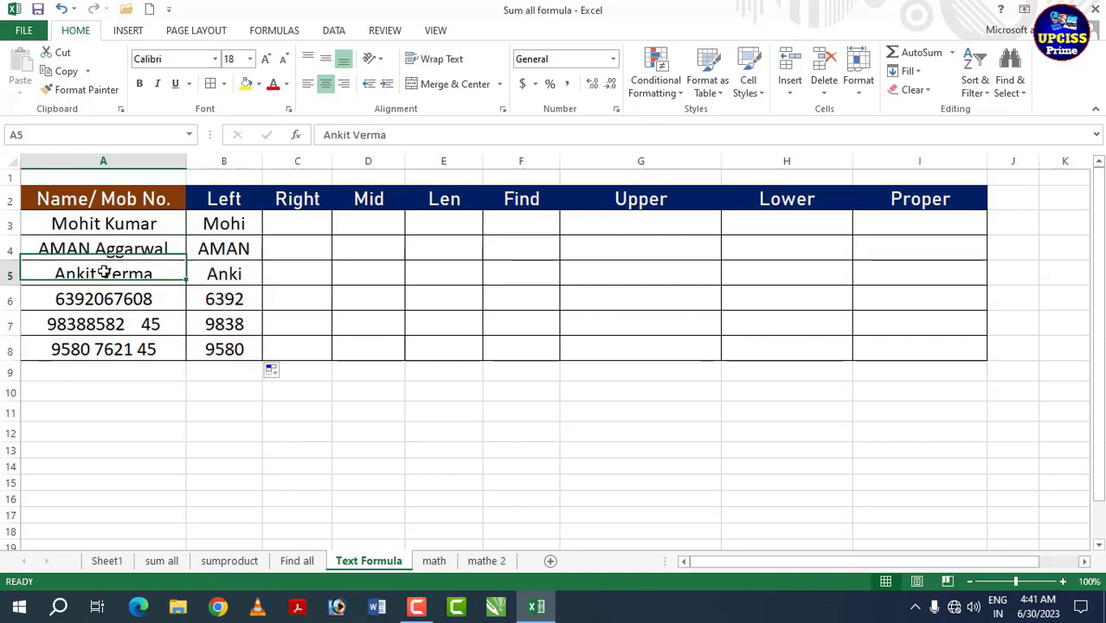
pyautogui.click(106, 300)
pyautogui.click(114, 322)
pyautogui.click(118, 345)
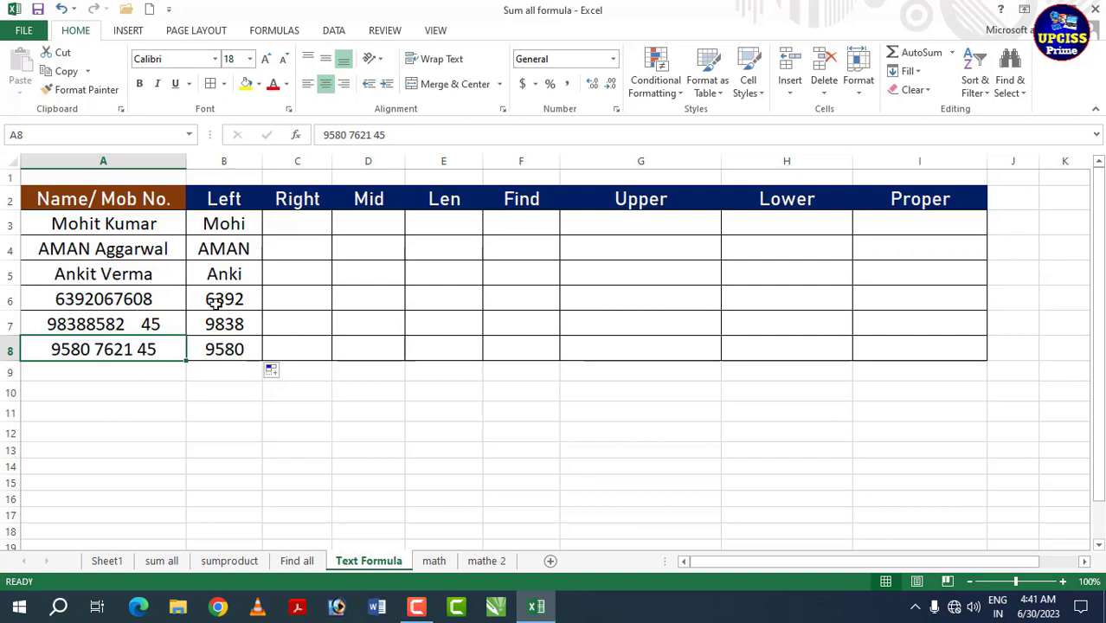
pyautogui.moveTo(227, 227); pyautogui.dragTo(238, 351)
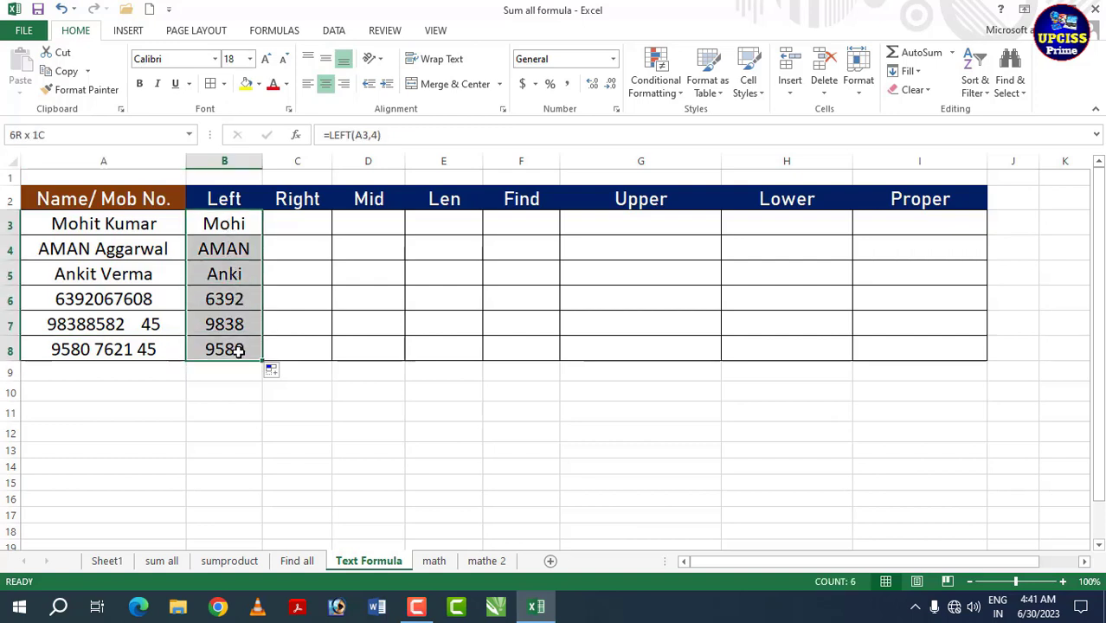
pyautogui.press('Delete')
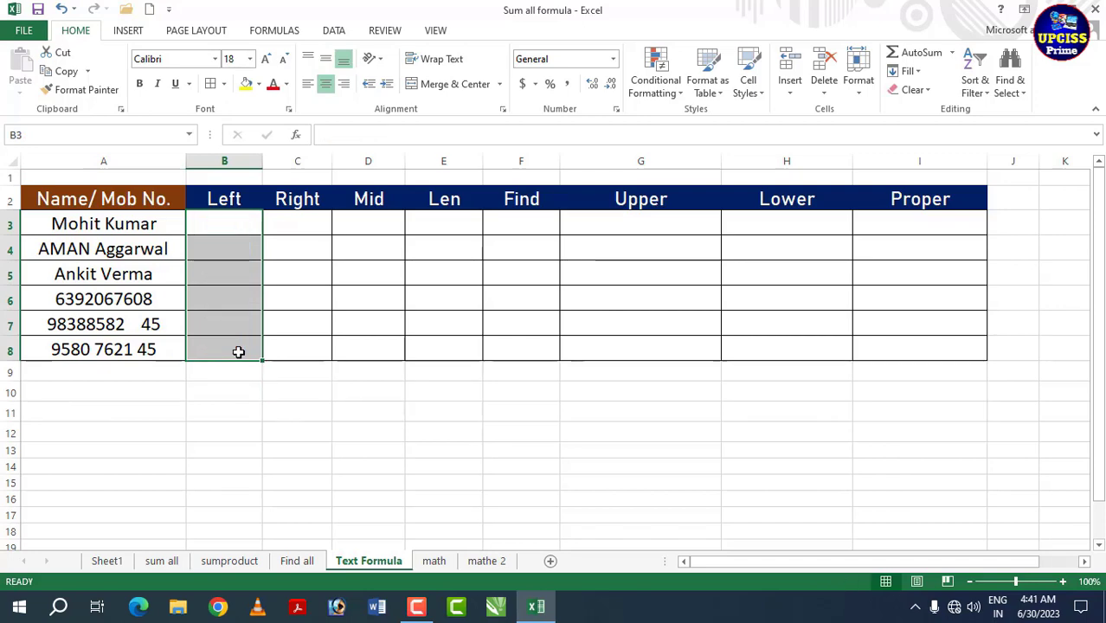
# Enter =LEFT(A3,6) in B3 and fill it down through B8 for six-character results.
pyautogui.click(238, 227)
pyautogui.write('=left')
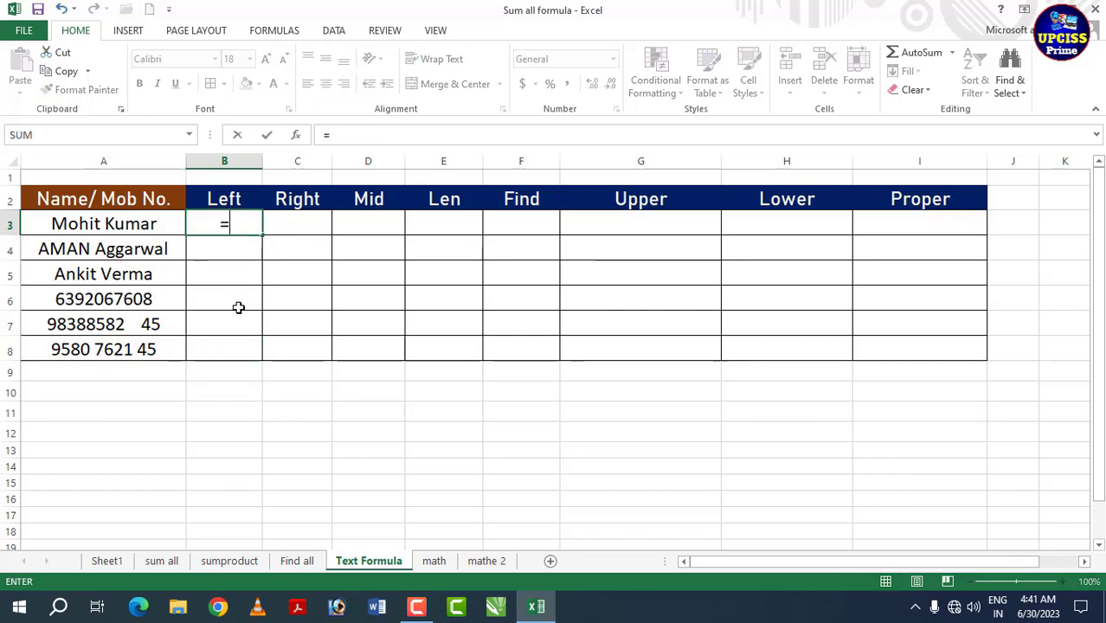
pyautogui.press('Tab')
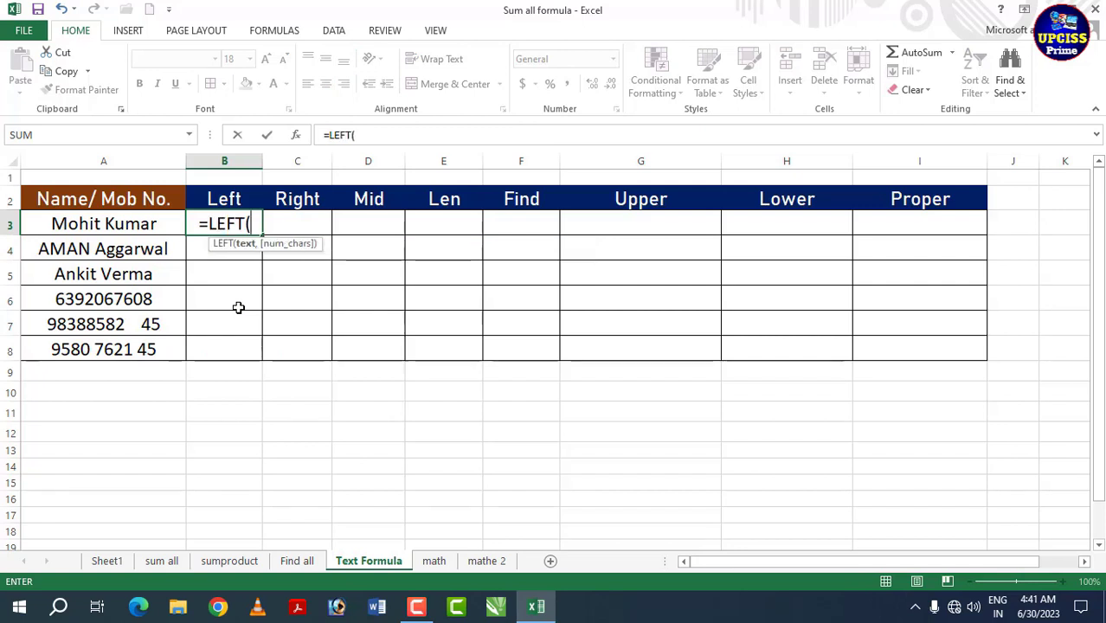
pyautogui.click(136, 222)
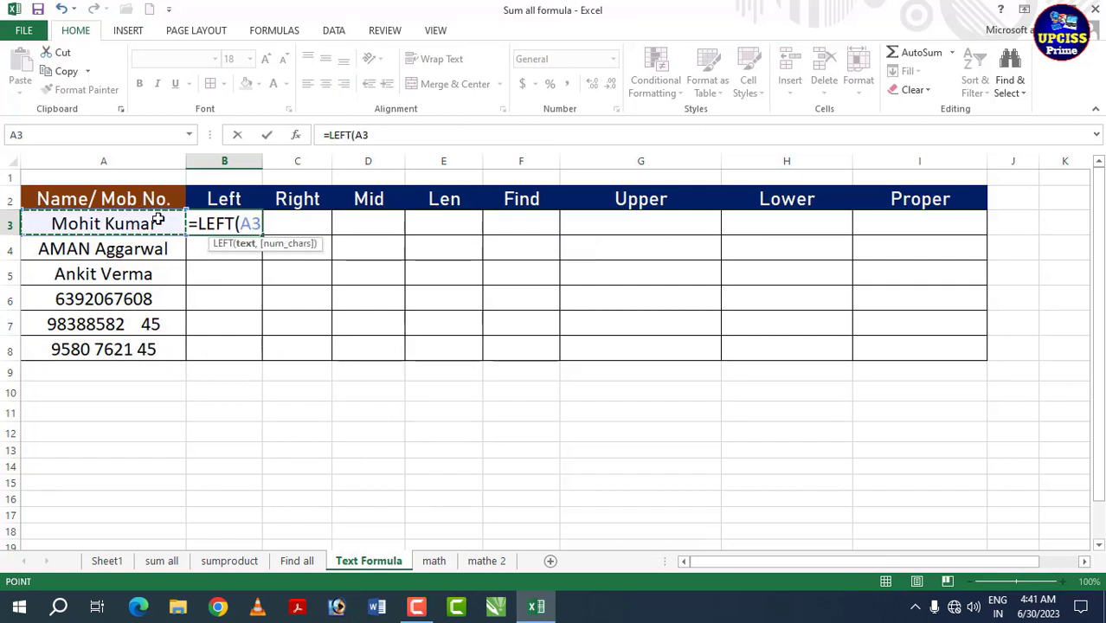
pyautogui.write('6')
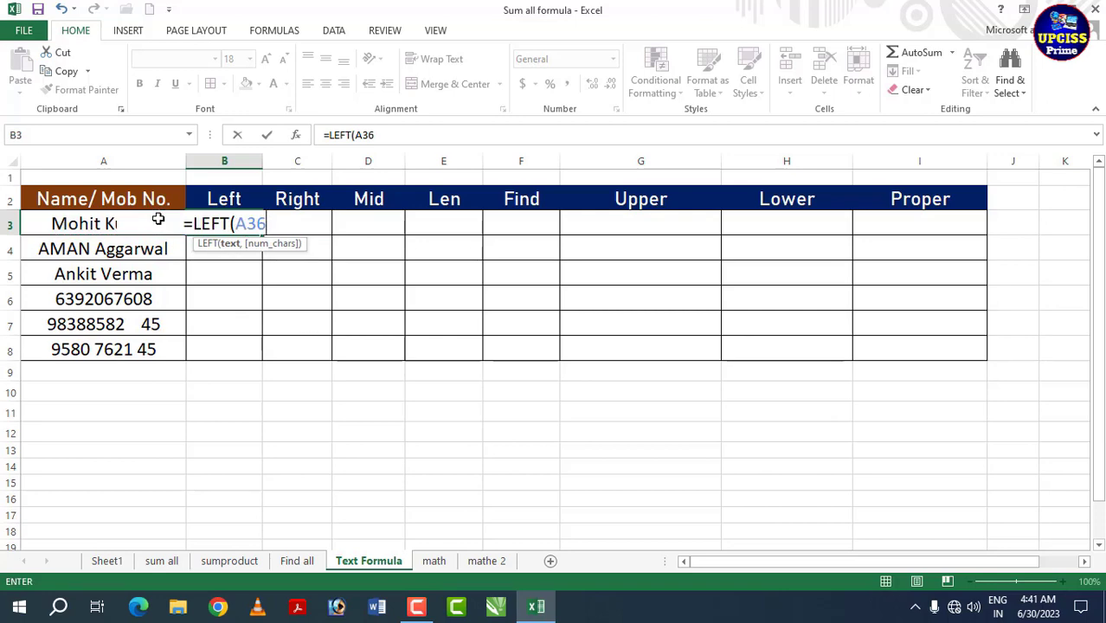
pyautogui.press('BackSpace')
pyautogui.write(',6')
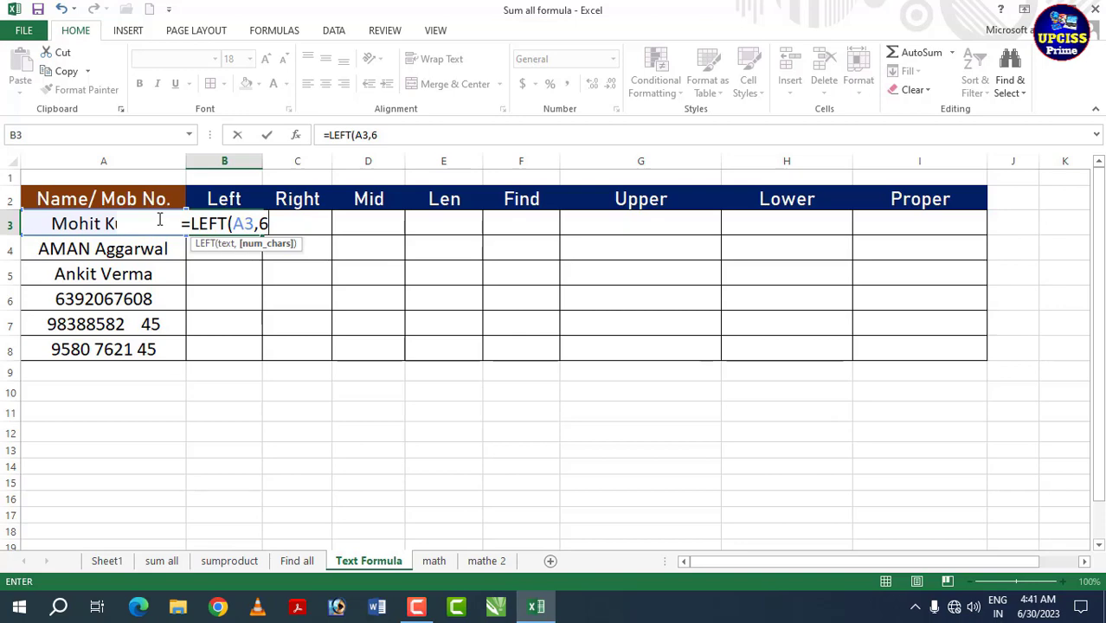
pyautogui.press('Return')
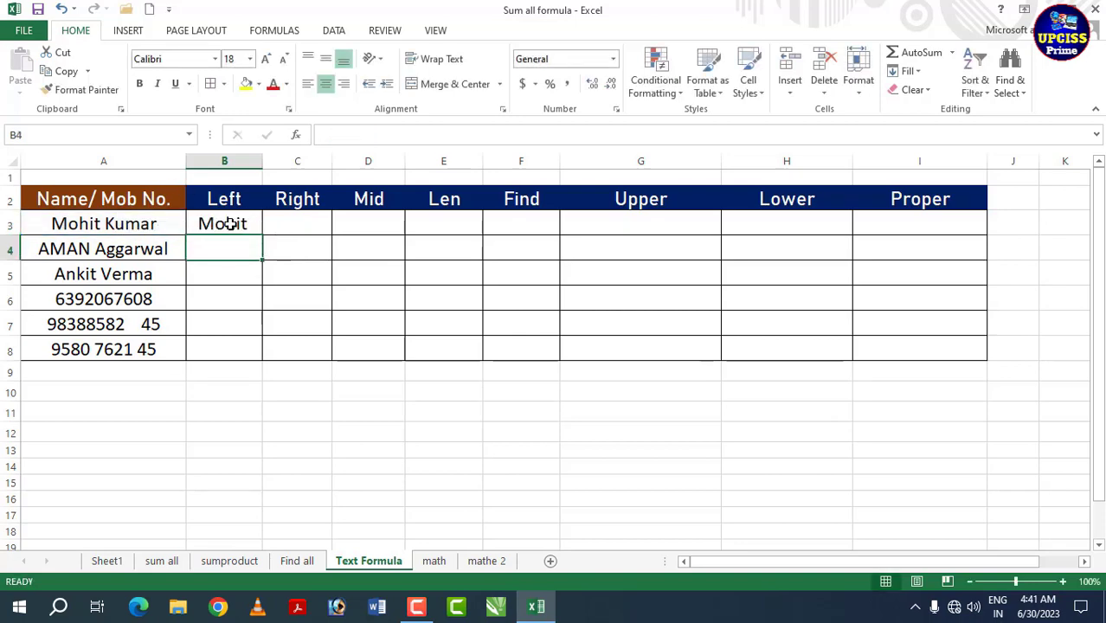
pyautogui.click(230, 223)
pyautogui.moveTo(262, 235); pyautogui.dragTo(266, 360)
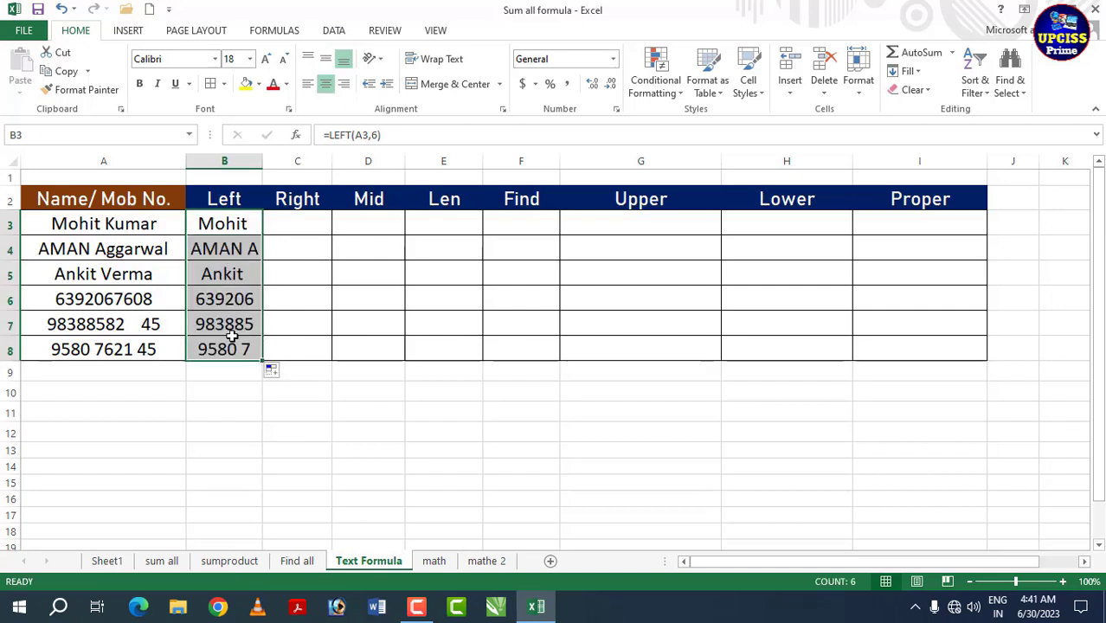
pyautogui.click(279, 253)
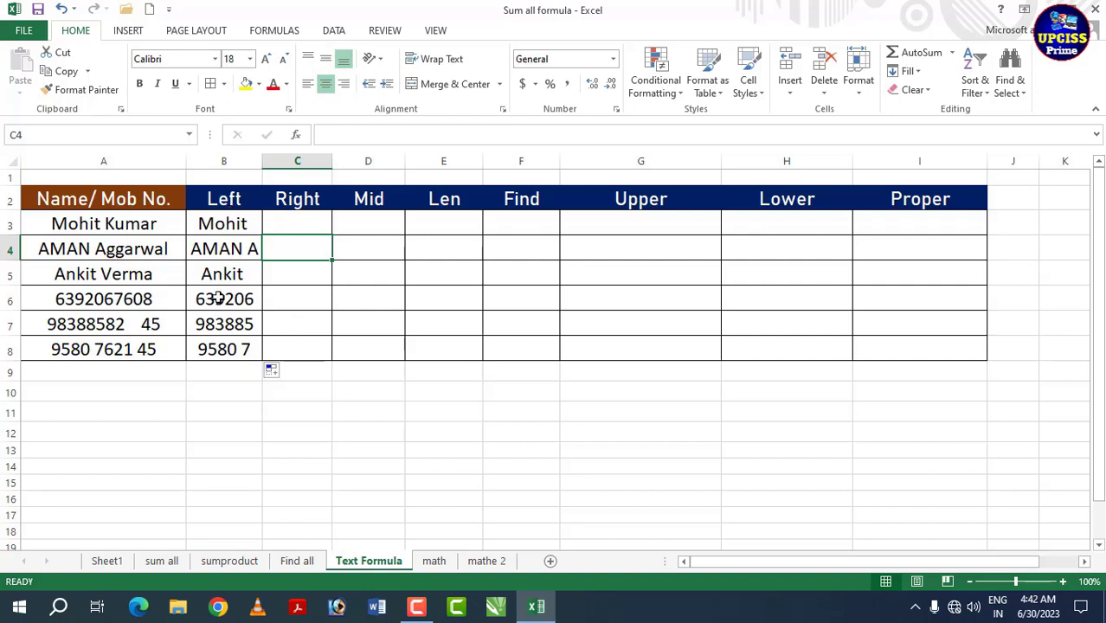
pyautogui.click(297, 201)
pyautogui.click(344, 202)
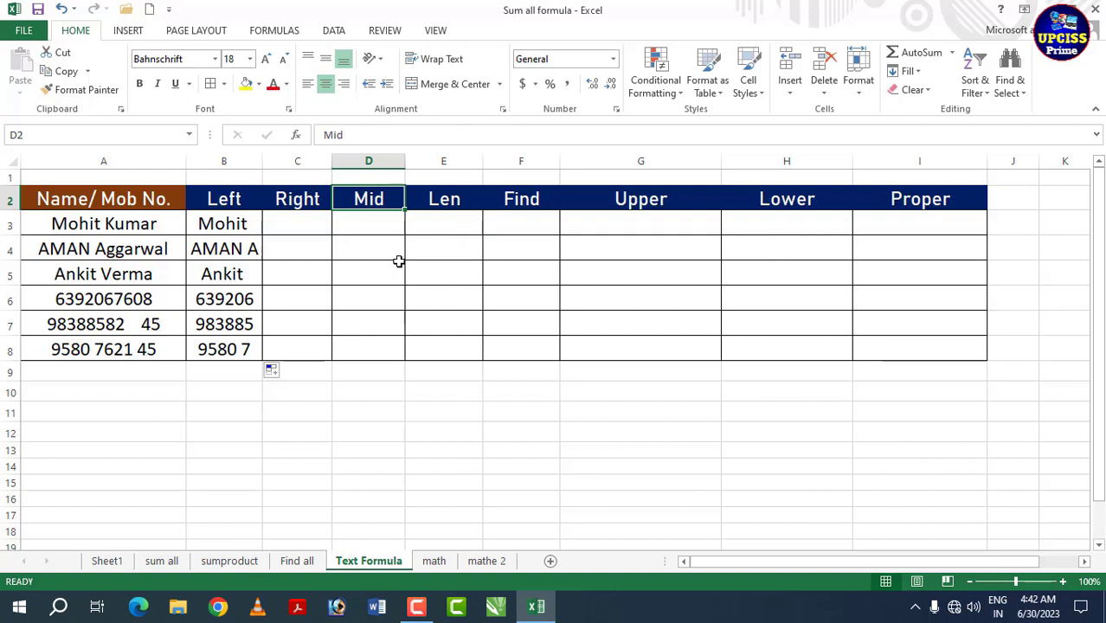
# Enter =RIGHT(A3,4) in C3 to return the last four characters of A3.
pyautogui.click(299, 225)
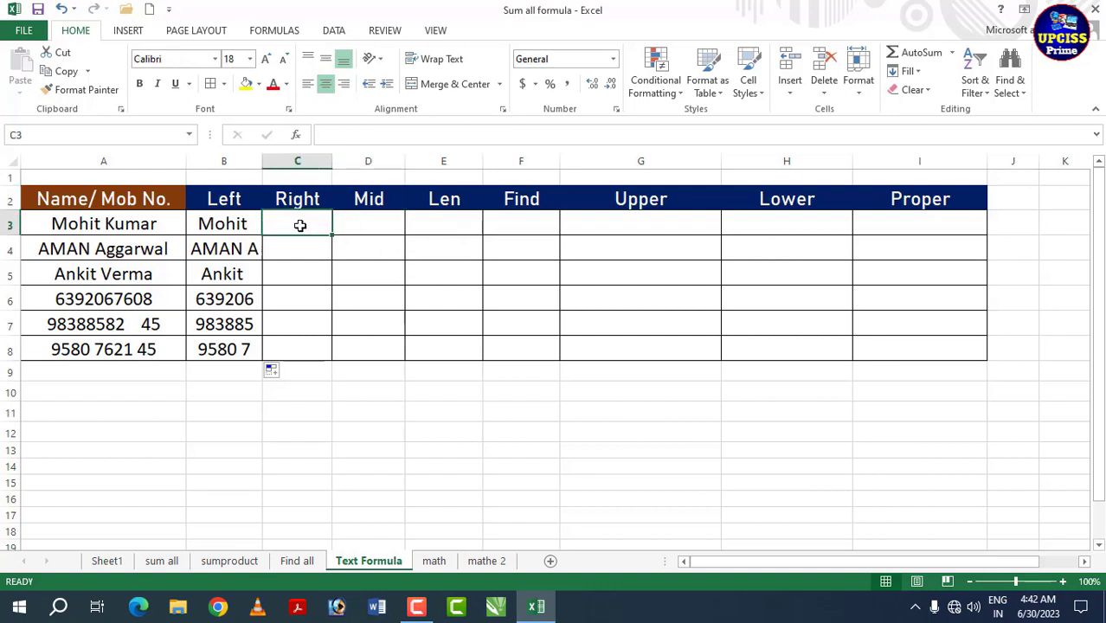
pyautogui.write('=')
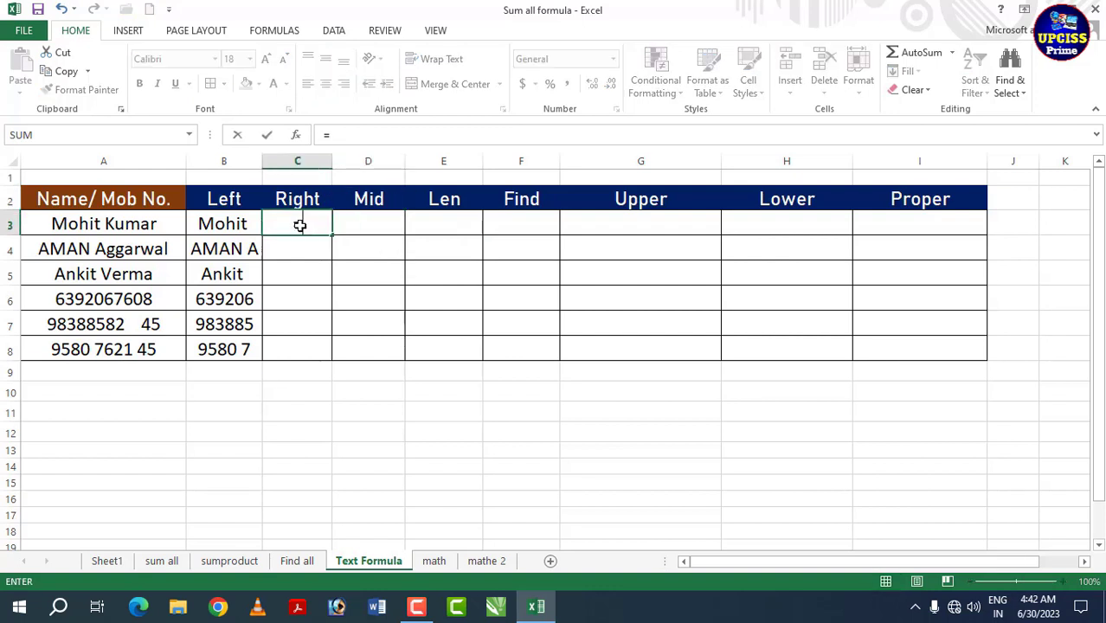
pyautogui.write('righ')
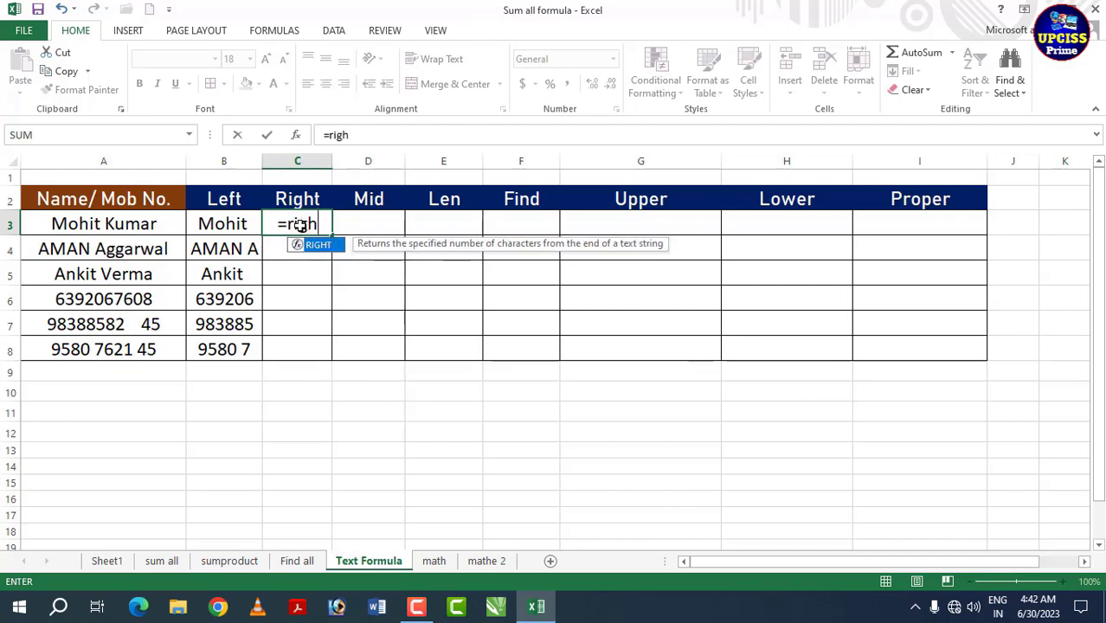
pyautogui.write('t')
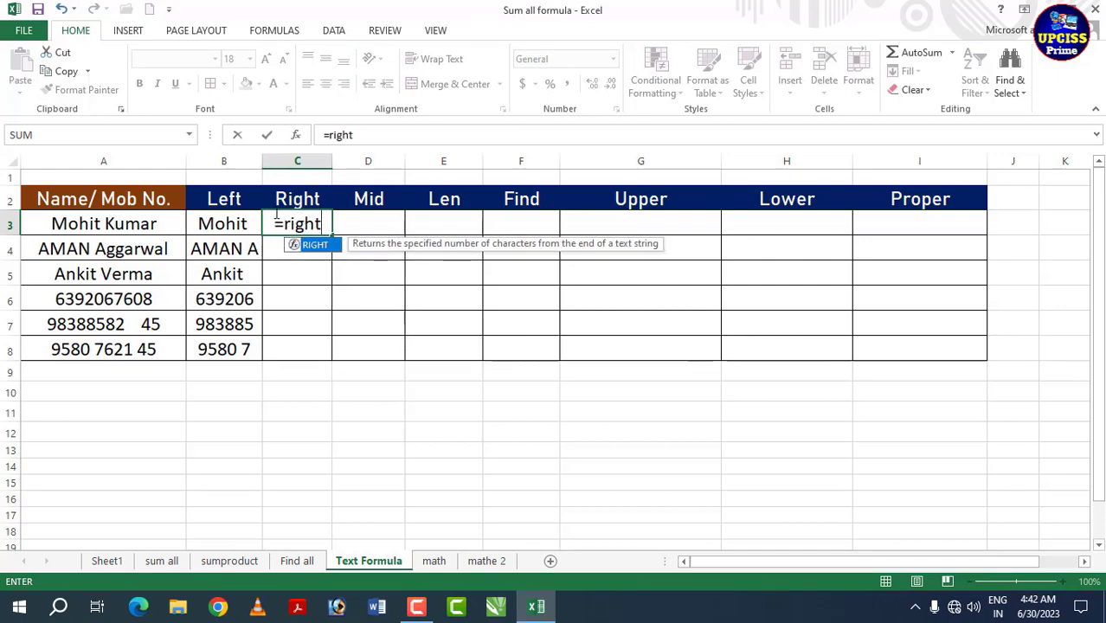
pyautogui.press('Tab')
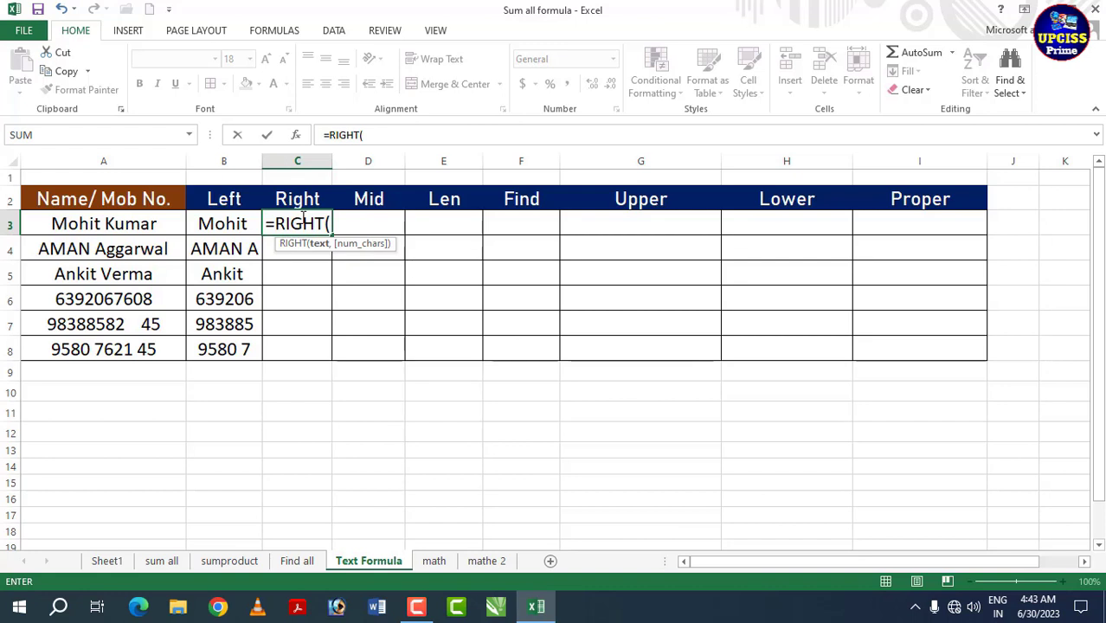
pyautogui.click(138, 224)
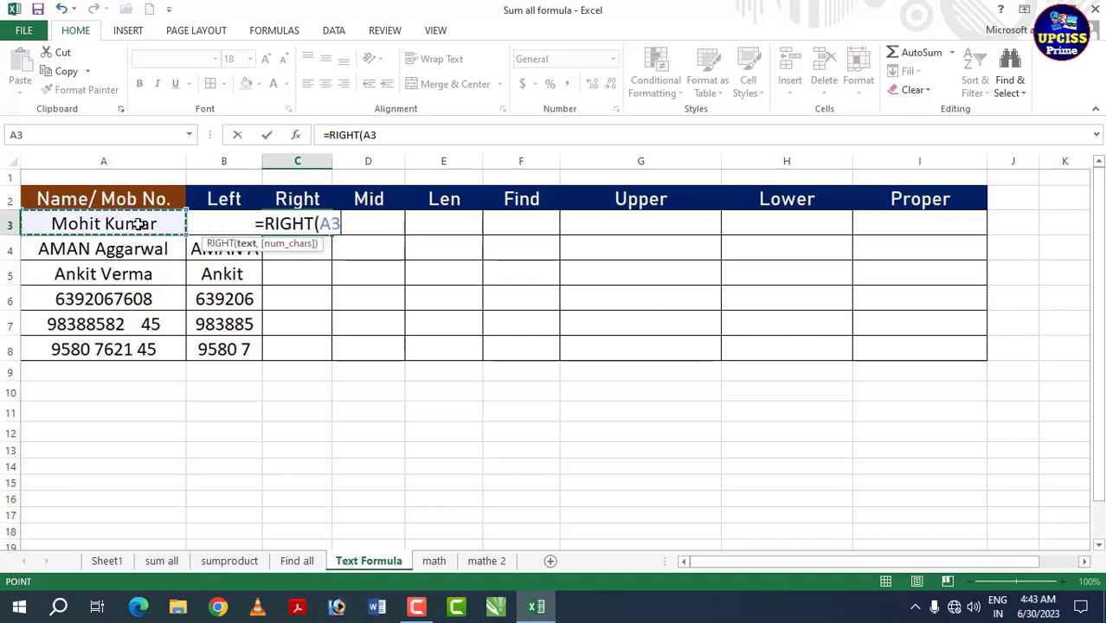
pyautogui.write(',')
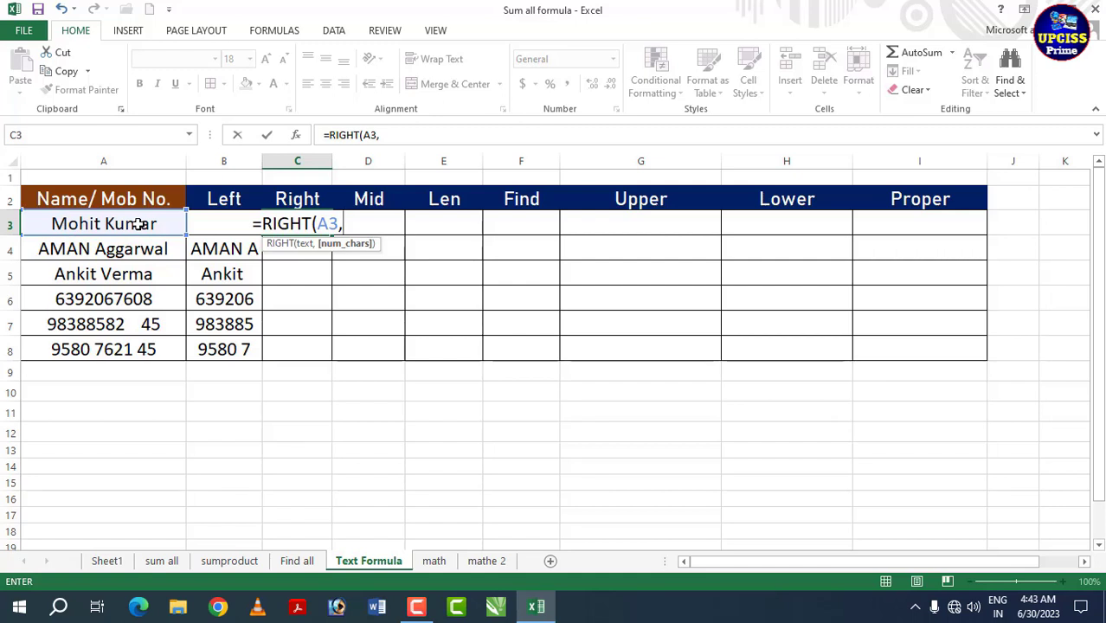
pyautogui.write('4')
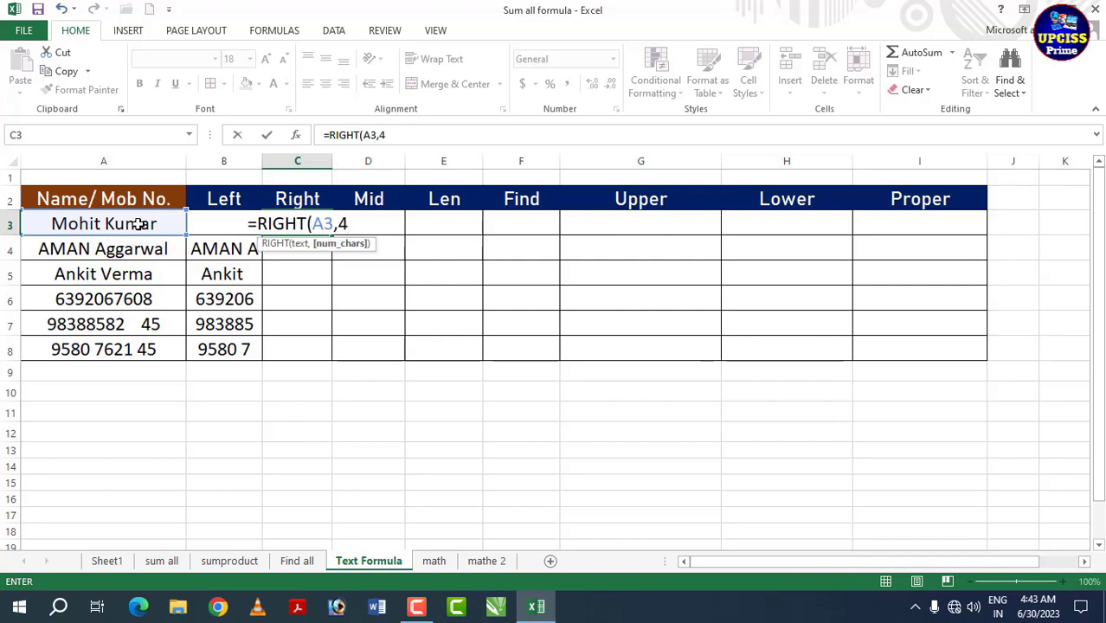
pyautogui.write('))')
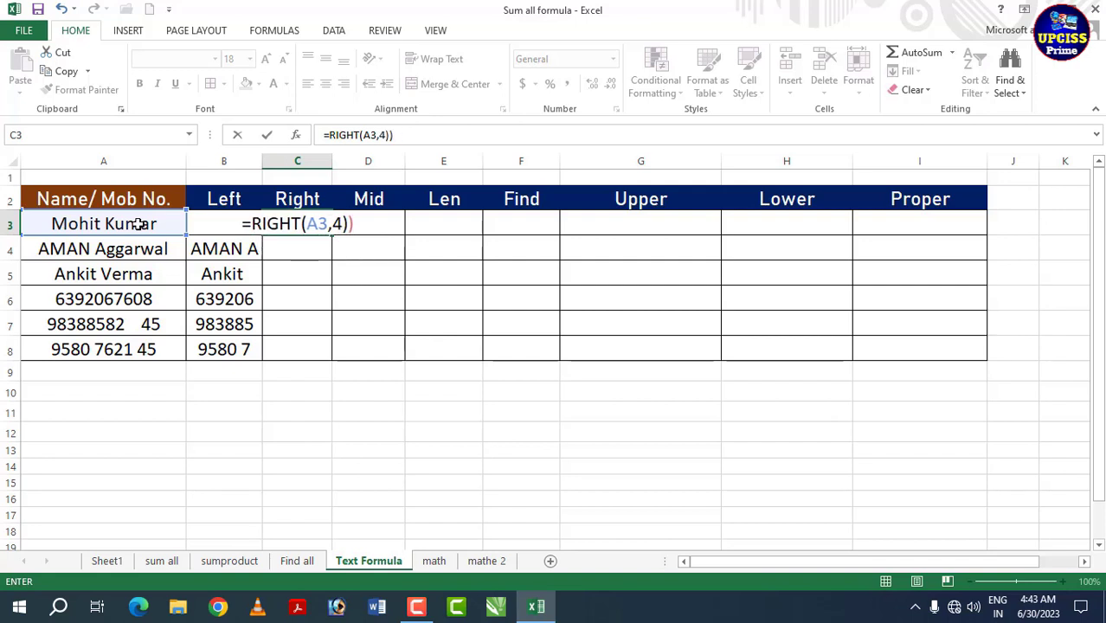
pyautogui.press('BackSpace')
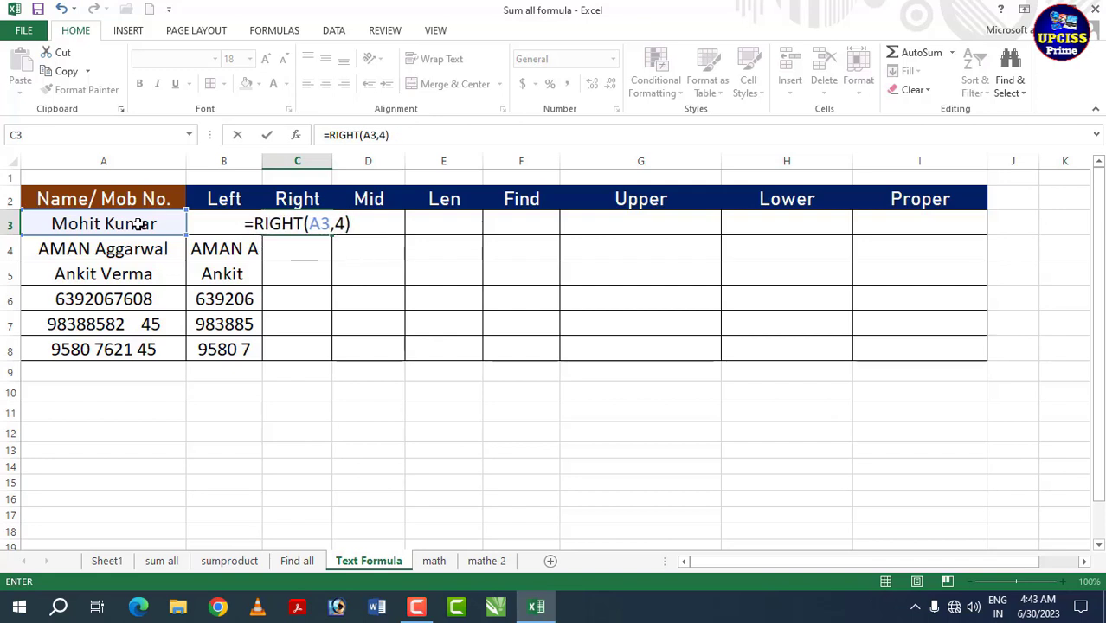
pyautogui.press('Return')
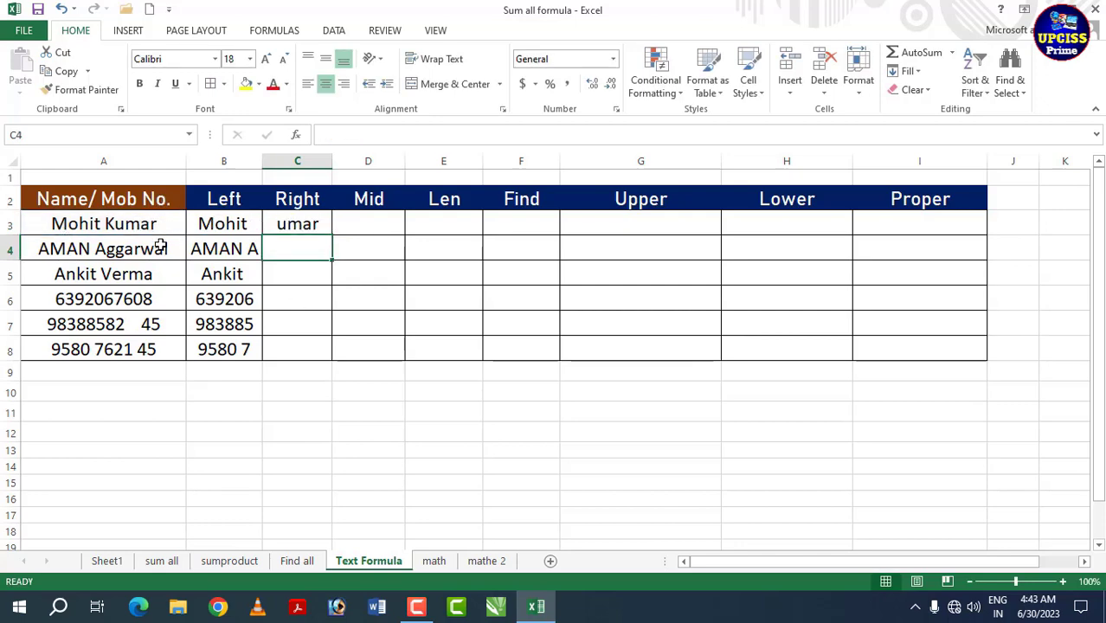
# Fill the RIGHT formula down to C8 and check the copied formulas in each row.
pyautogui.click(291, 225)
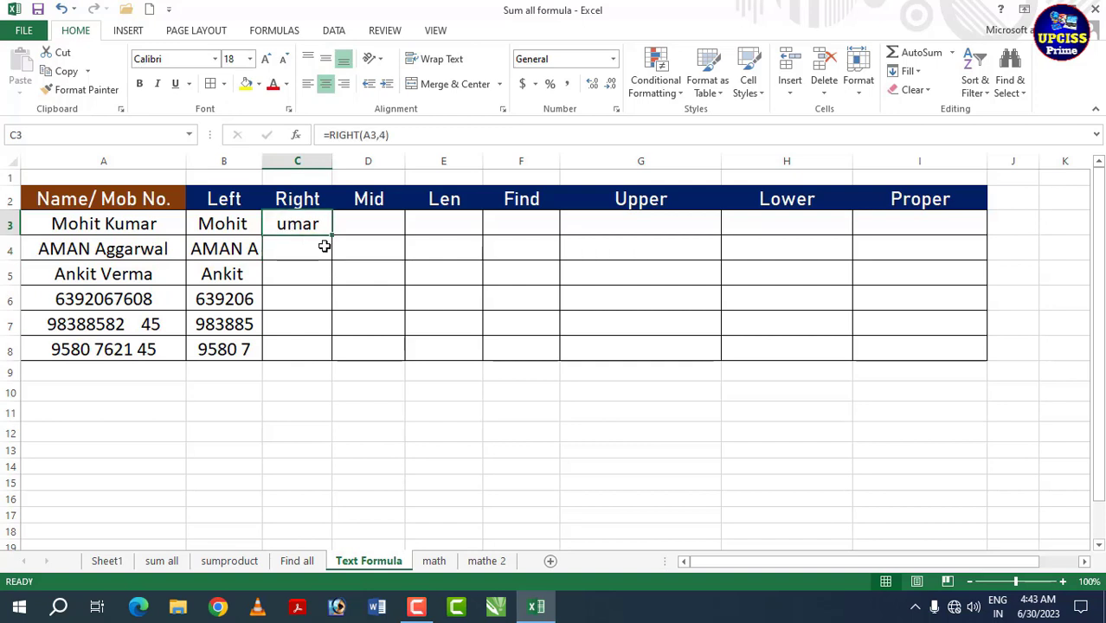
pyautogui.moveTo(334, 235); pyautogui.dragTo(342, 355)
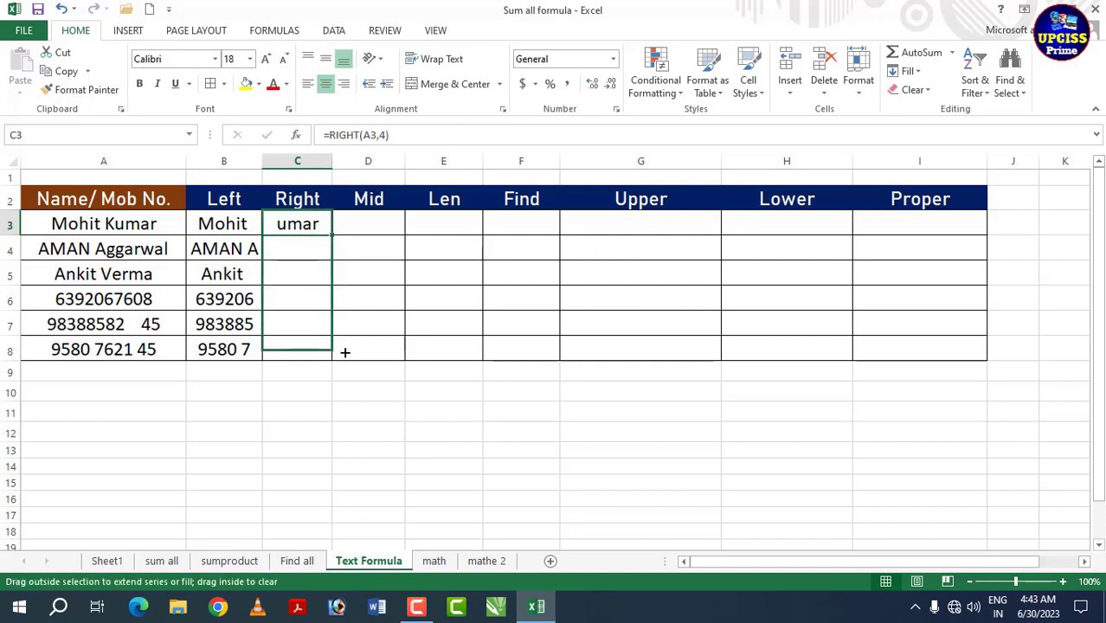
pyautogui.click(310, 252)
pyautogui.click(303, 274)
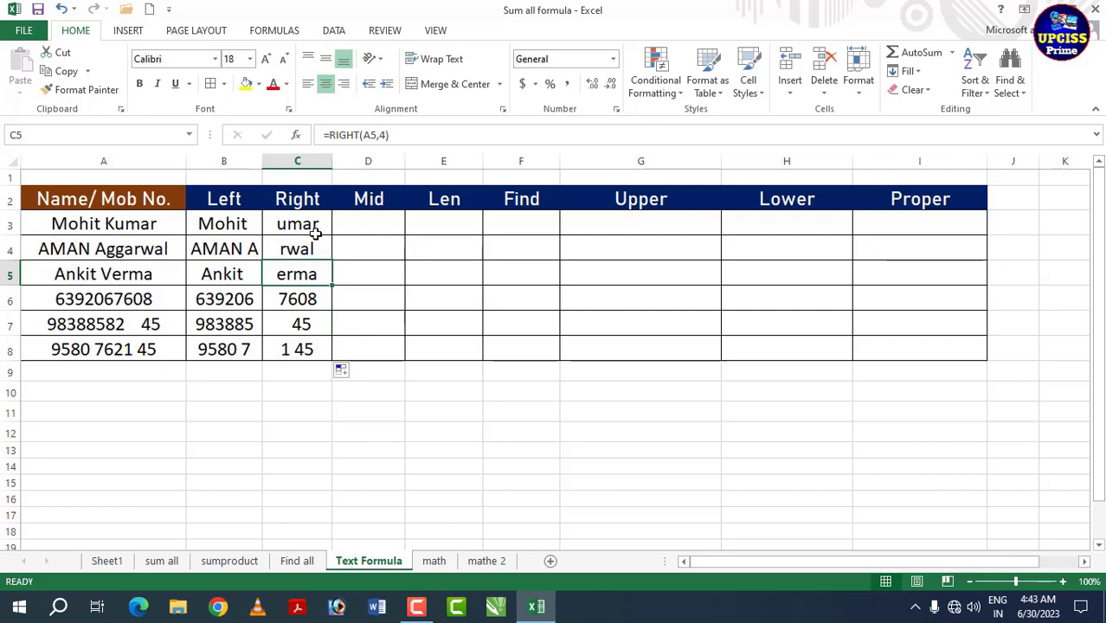
pyautogui.moveTo(315, 233); pyautogui.dragTo(318, 323)
pyautogui.click(308, 294)
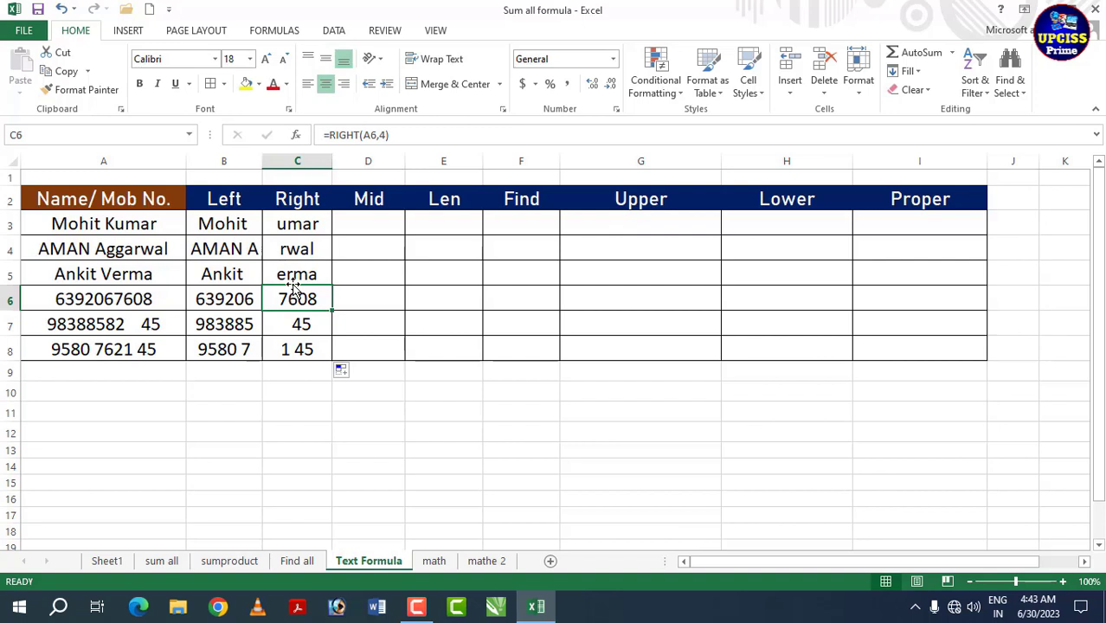
pyautogui.click(312, 326)
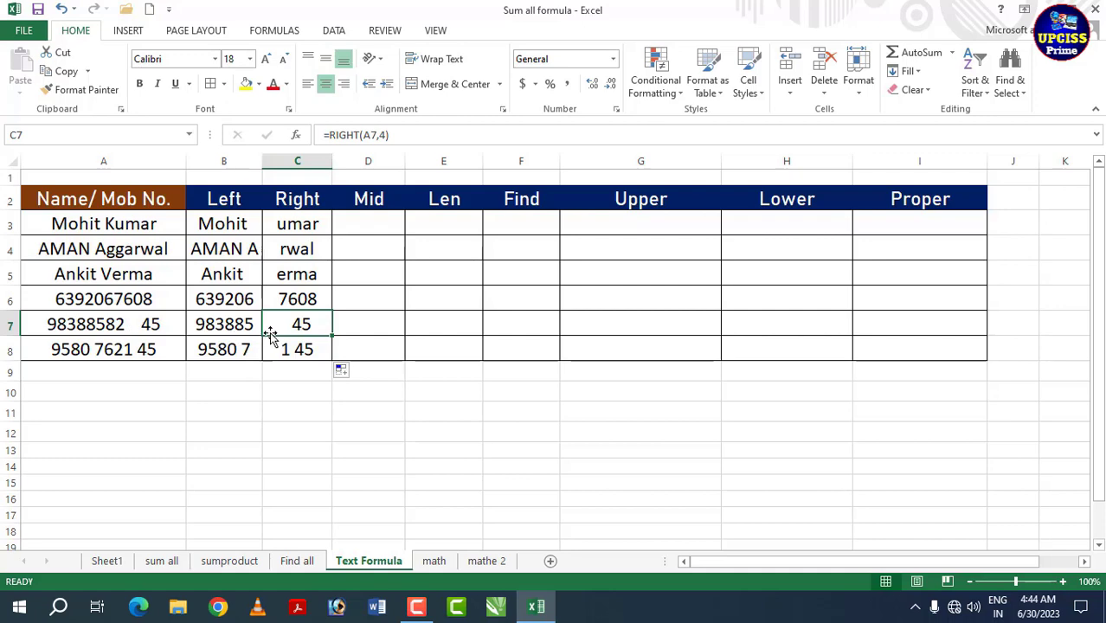
pyautogui.moveTo(288, 227); pyautogui.dragTo(308, 350)
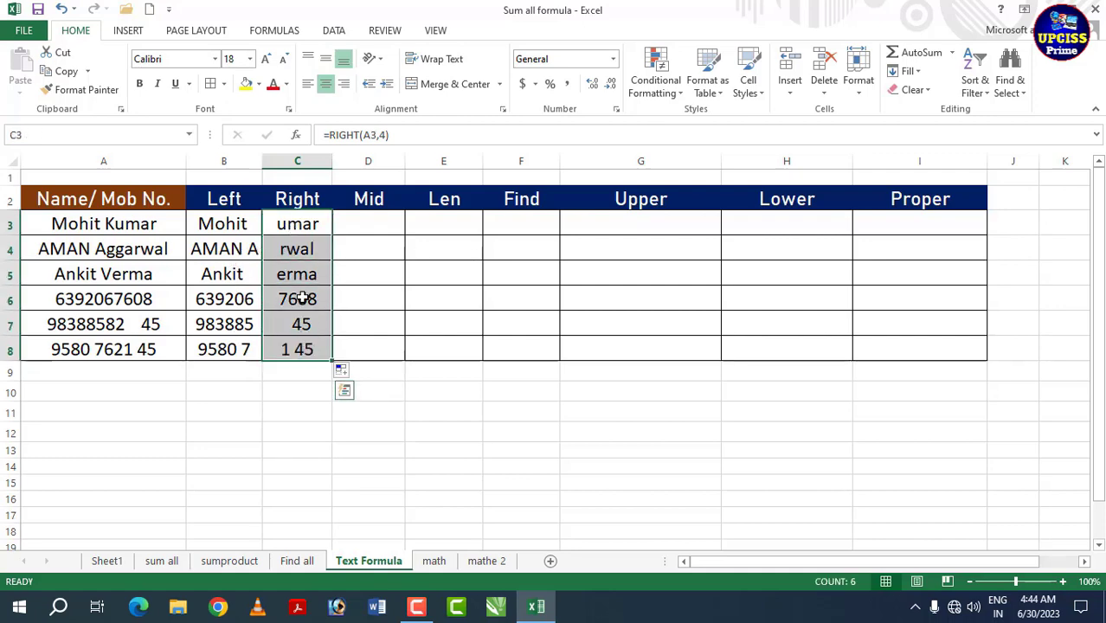
pyautogui.click(390, 224)
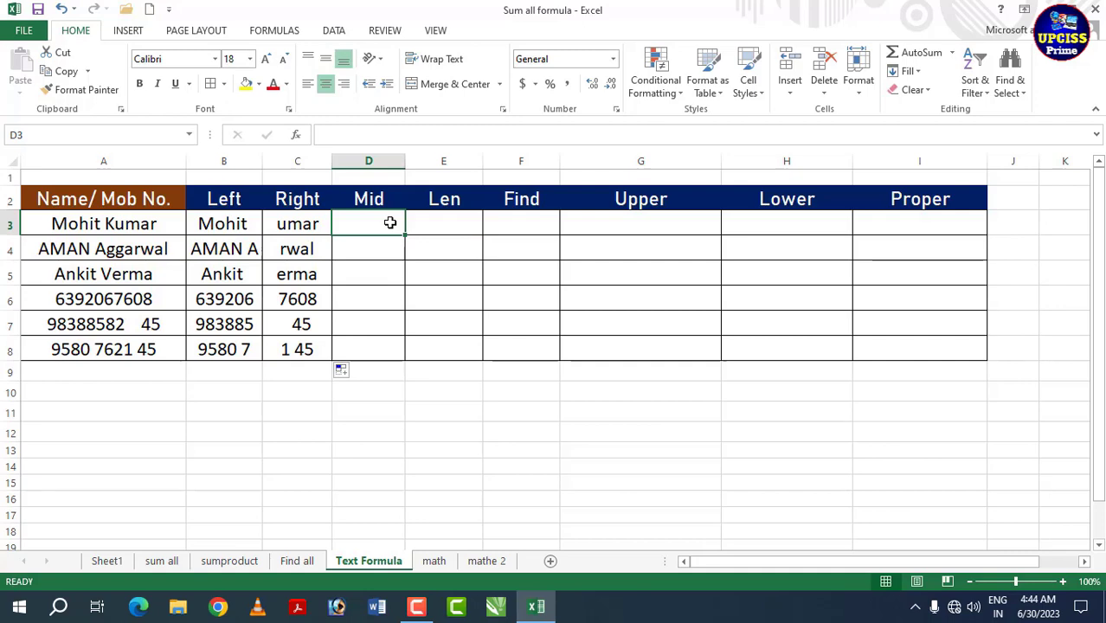
# Enter =MID(A3,3,3) in D3 to extract three characters starting at position 3.
pyautogui.write('=')
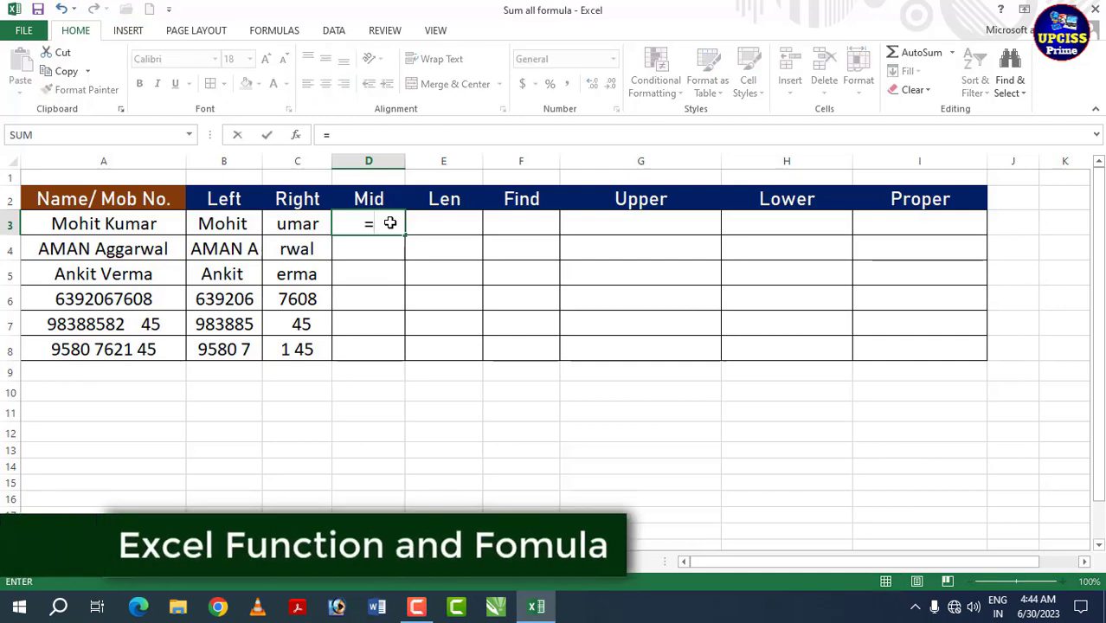
pyautogui.write('mid')
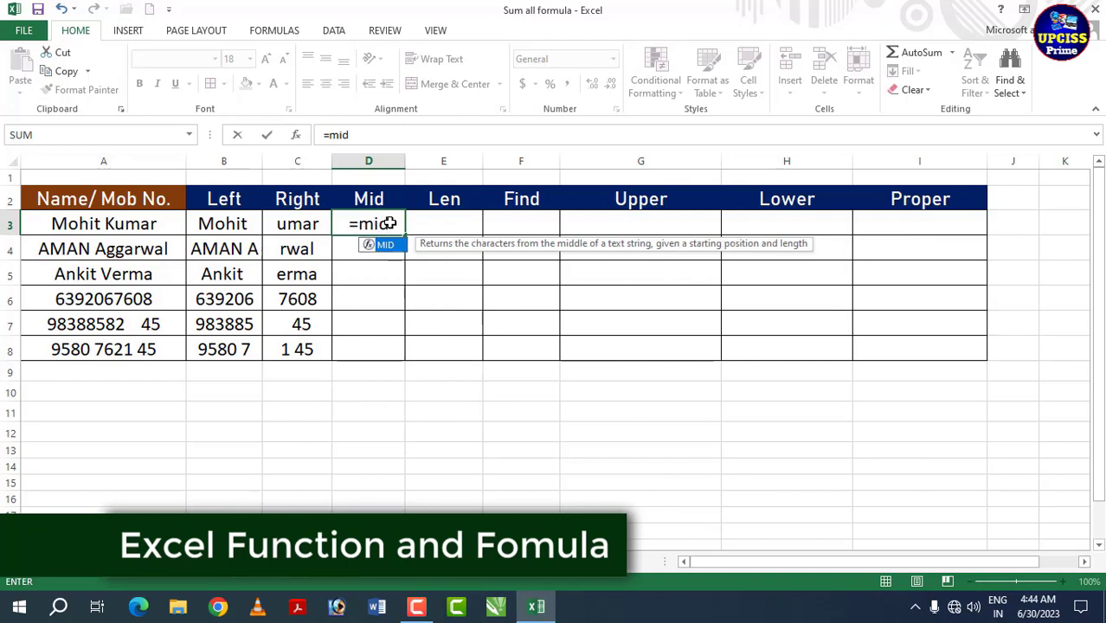
pyautogui.press('Tab')
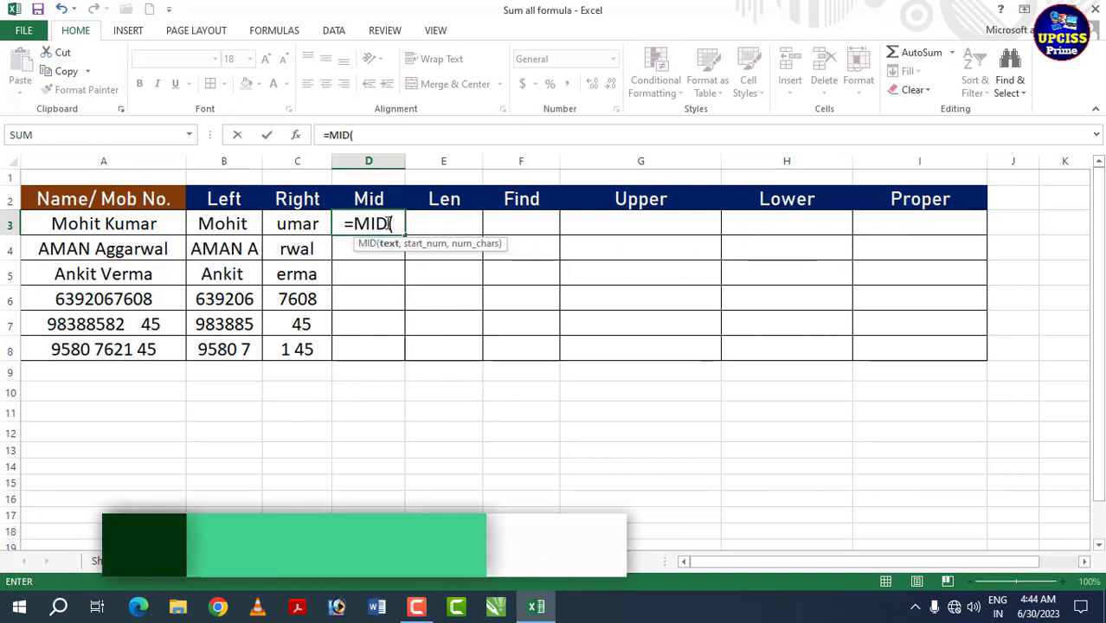
pyautogui.click(173, 222)
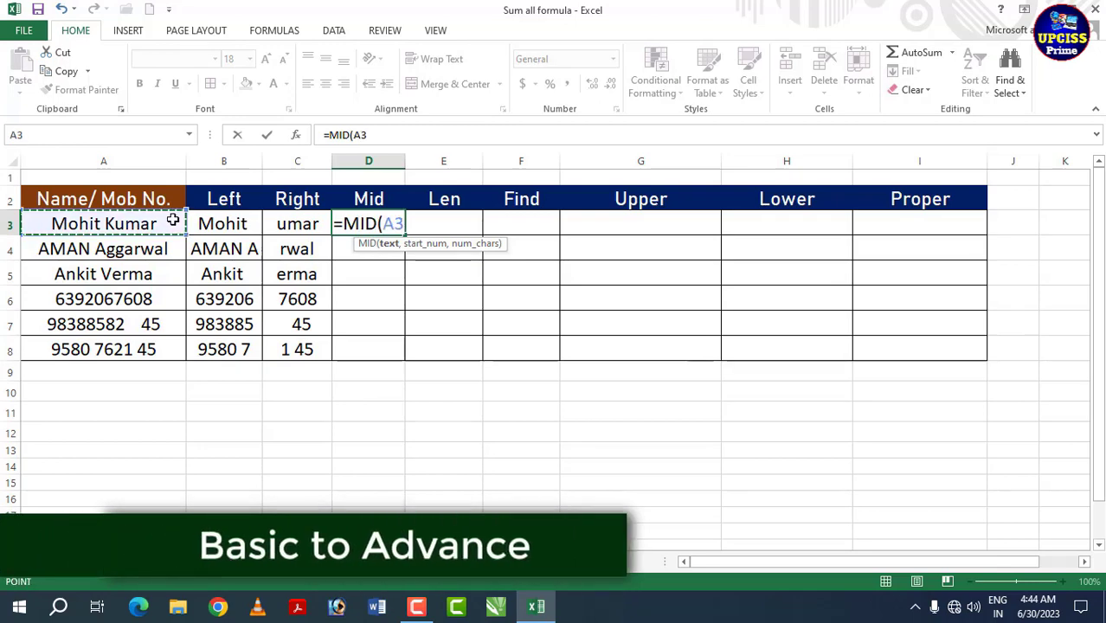
pyautogui.write(',')
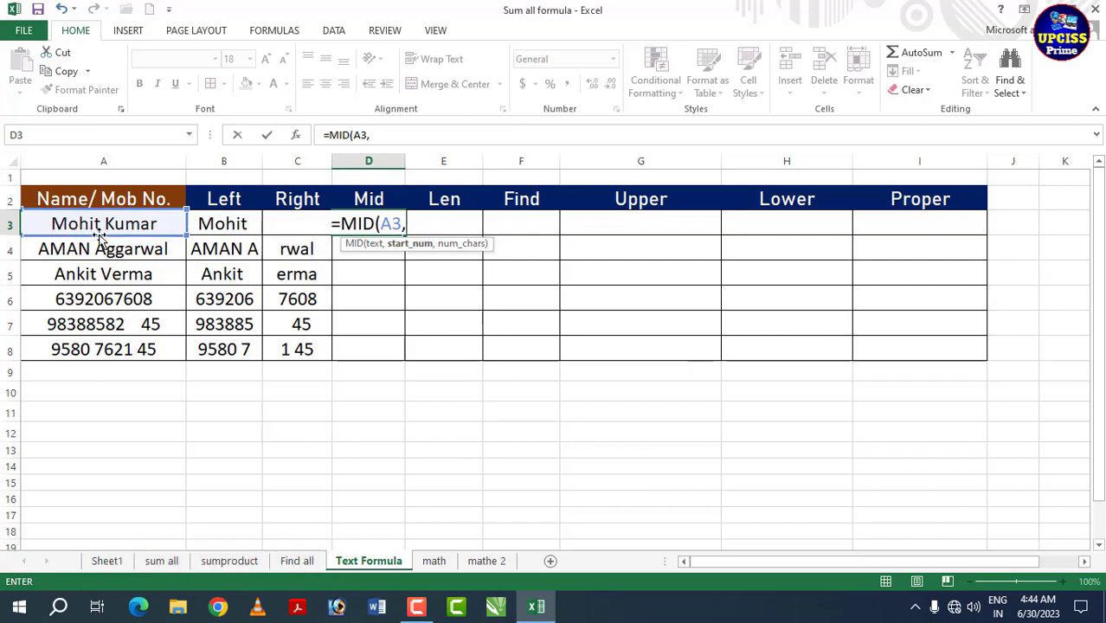
pyautogui.write('3')
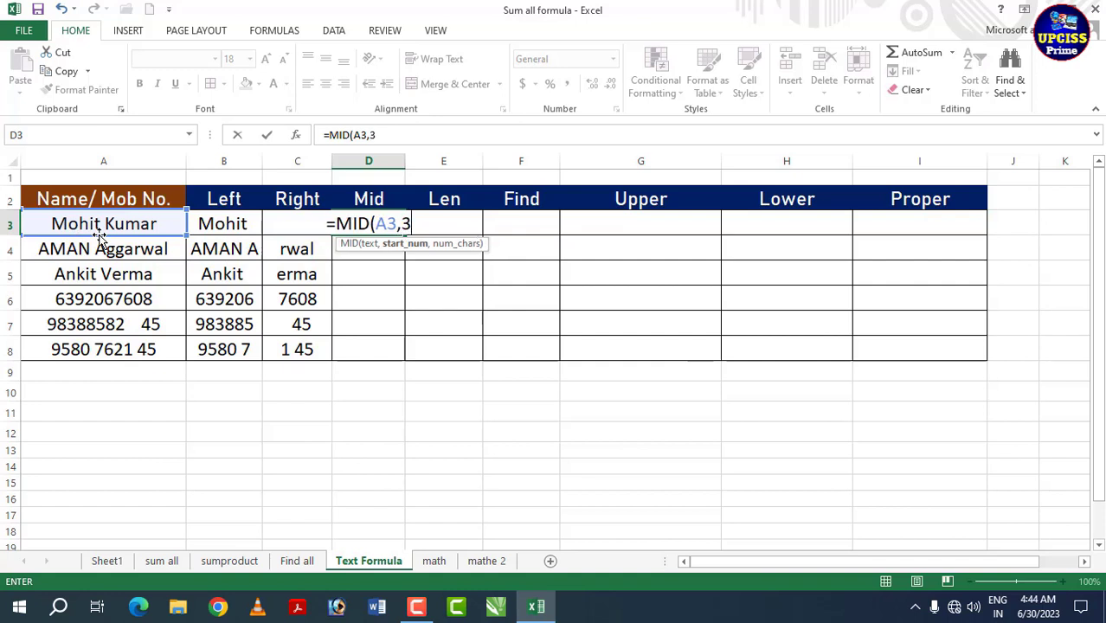
pyautogui.write(',')
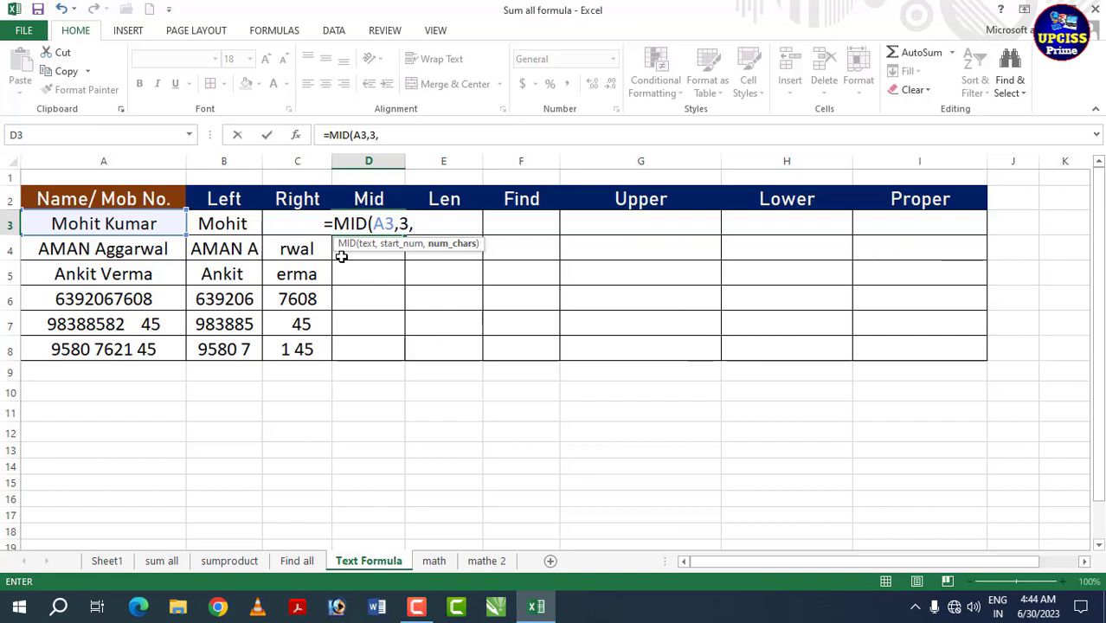
pyautogui.write('3')
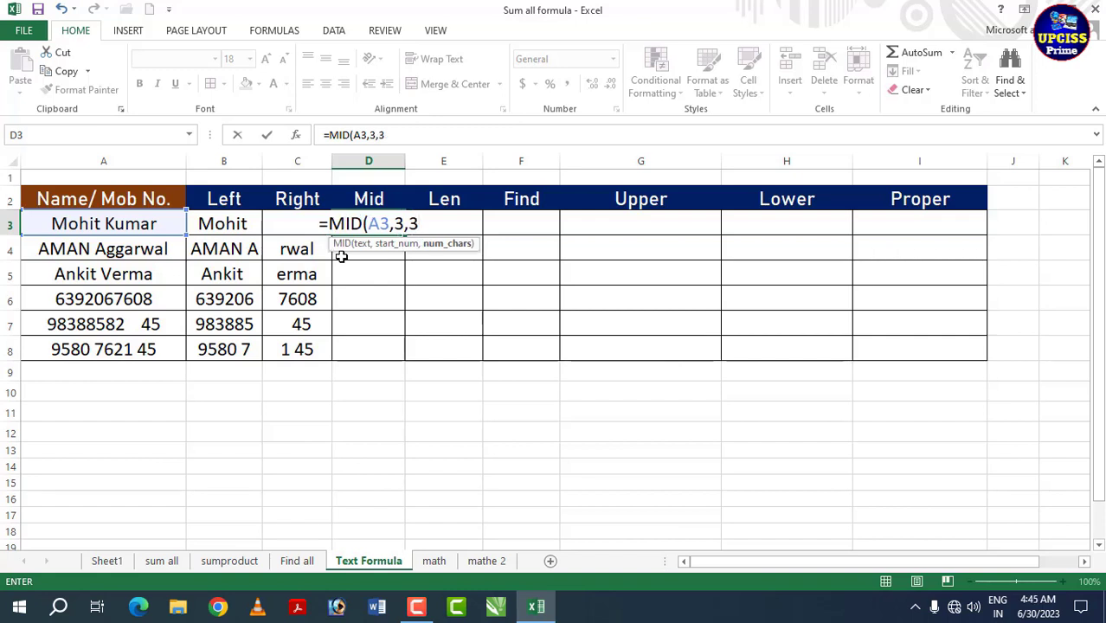
pyautogui.write(')')
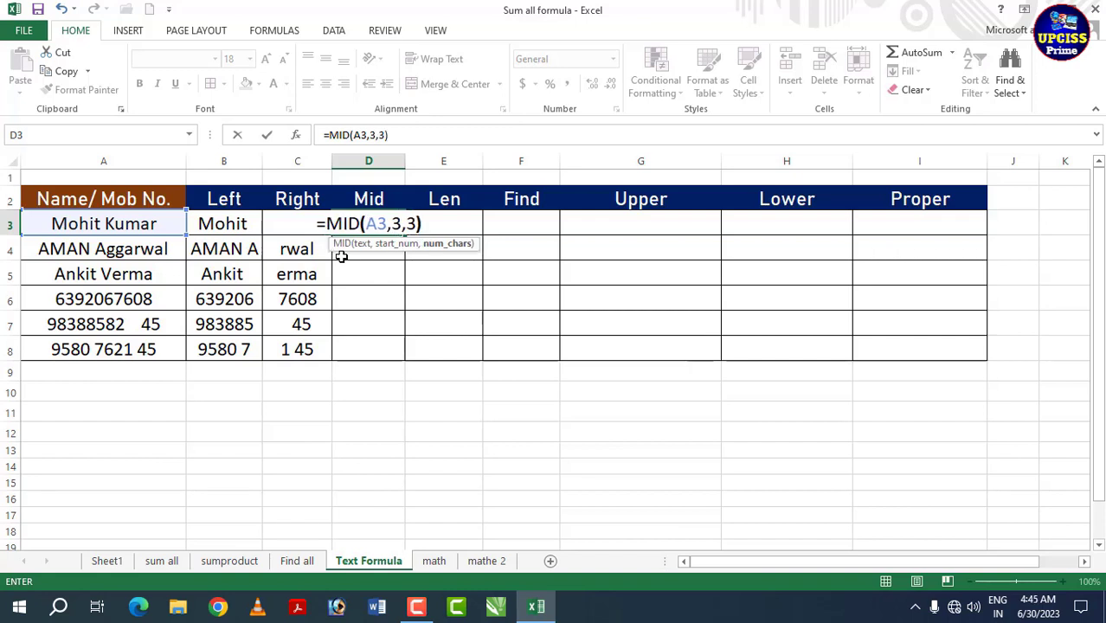
pyautogui.press('Return')
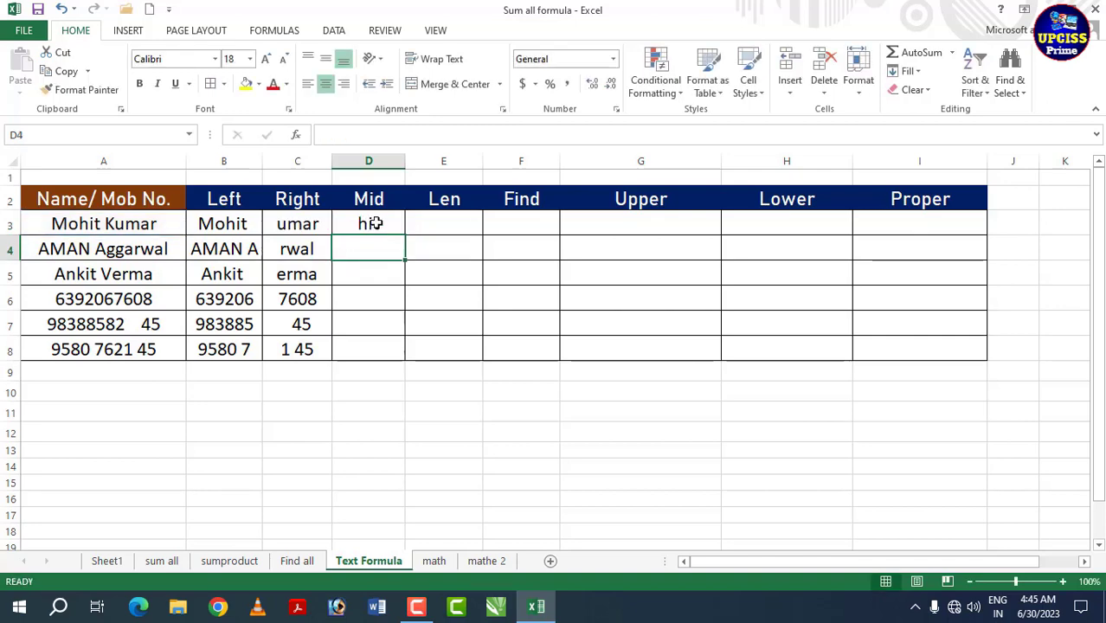
# Fill the MID formula from D3 down to D8 and check the copied formulas row by row.
pyautogui.click(370, 223)
pyautogui.moveTo(404, 234); pyautogui.dragTo(403, 357)
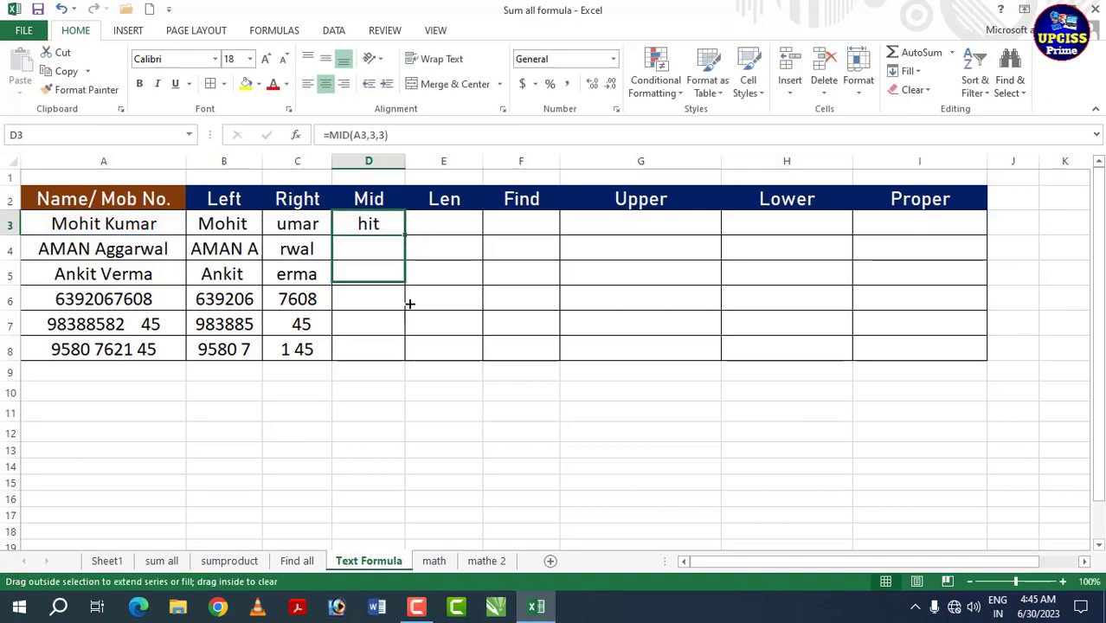
pyautogui.click(368, 223)
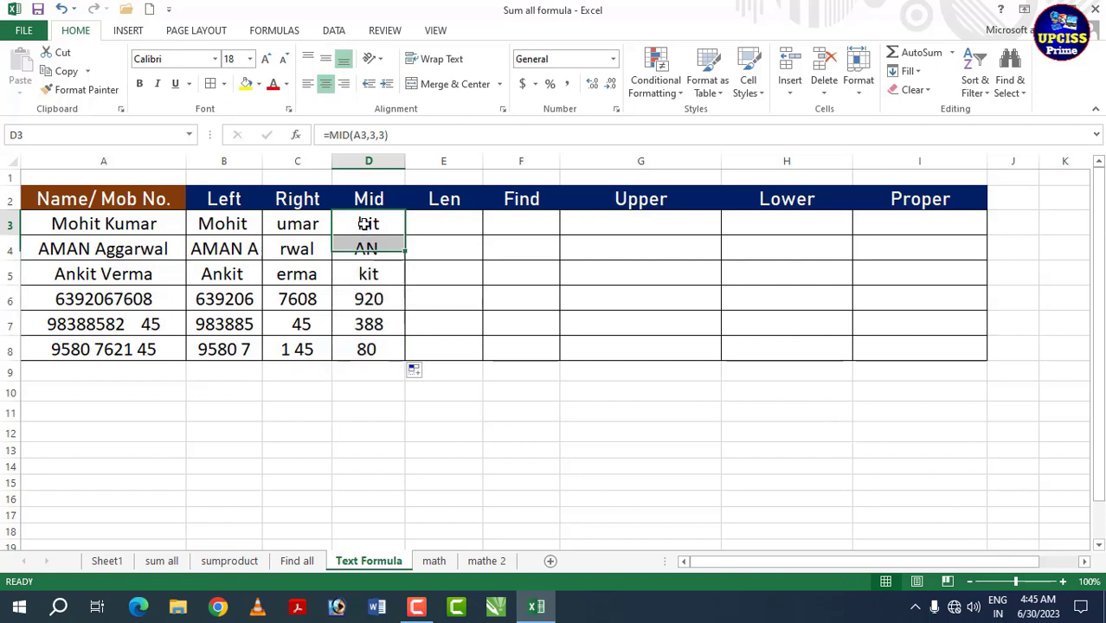
pyautogui.click(367, 249)
pyautogui.click(368, 274)
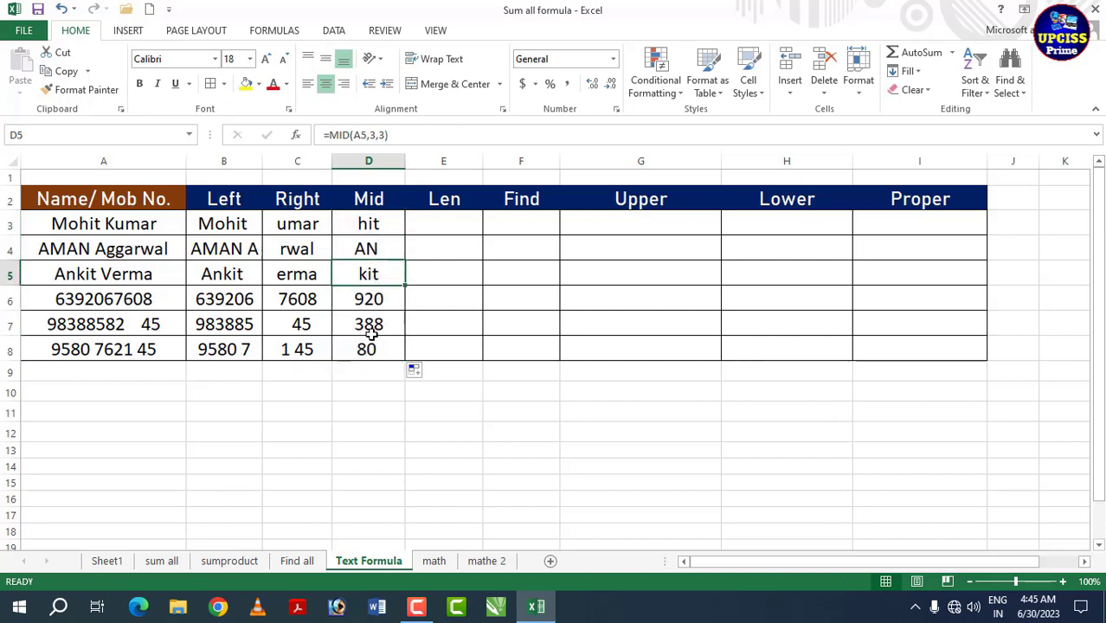
pyautogui.click(372, 298)
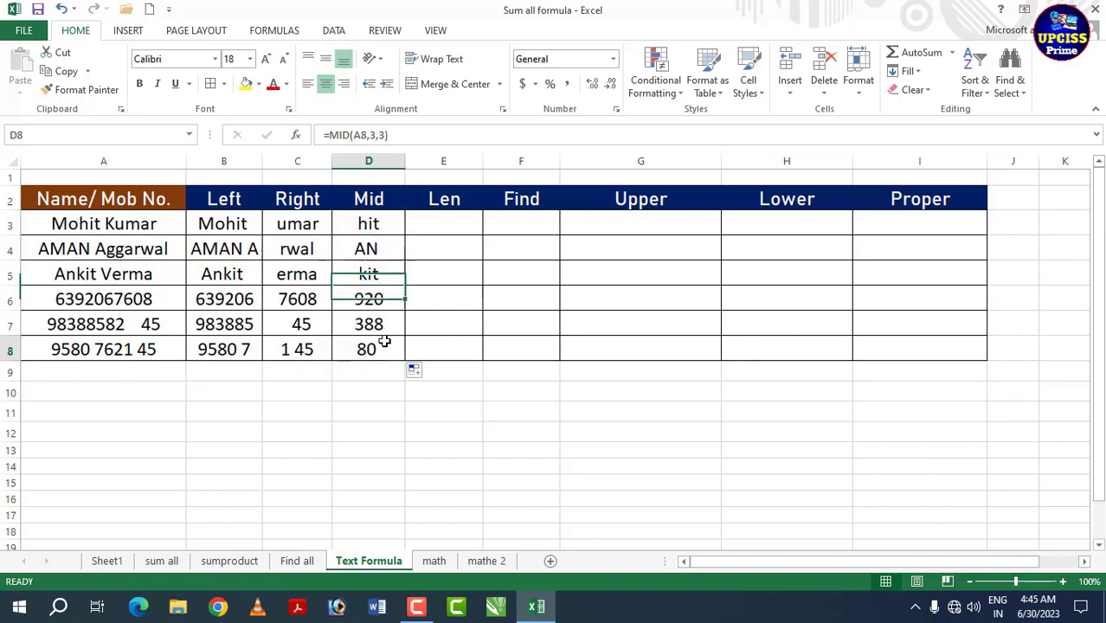
pyautogui.click(376, 346)
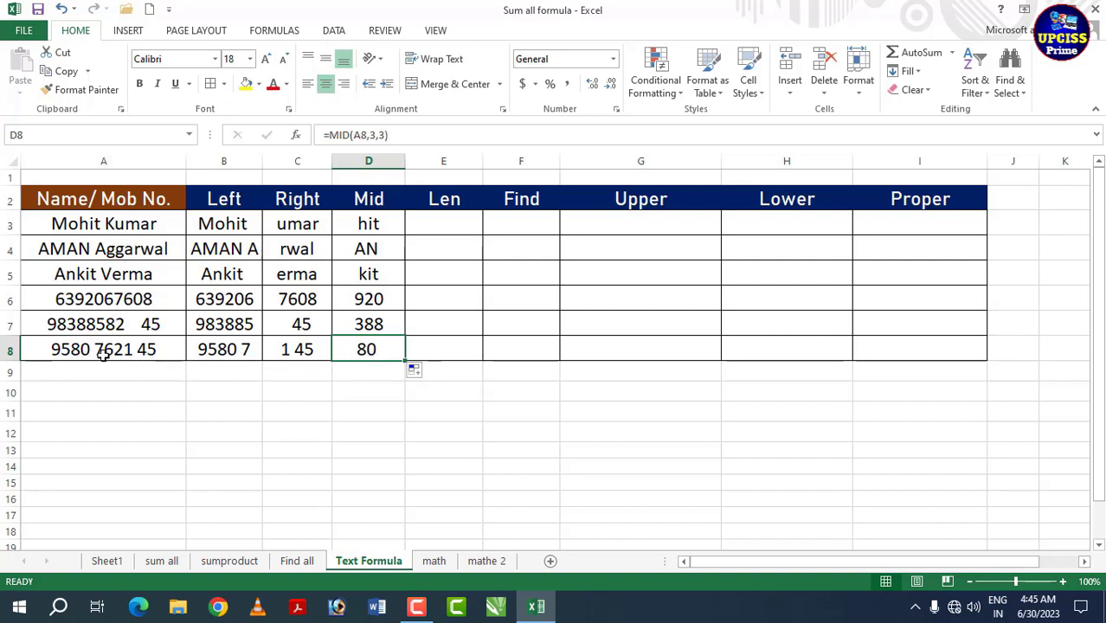
# Delete the stray space in A8's number so the Mid result in D8 recalculates.
pyautogui.doubleClick(93, 350)
pyautogui.press('BackSpace')
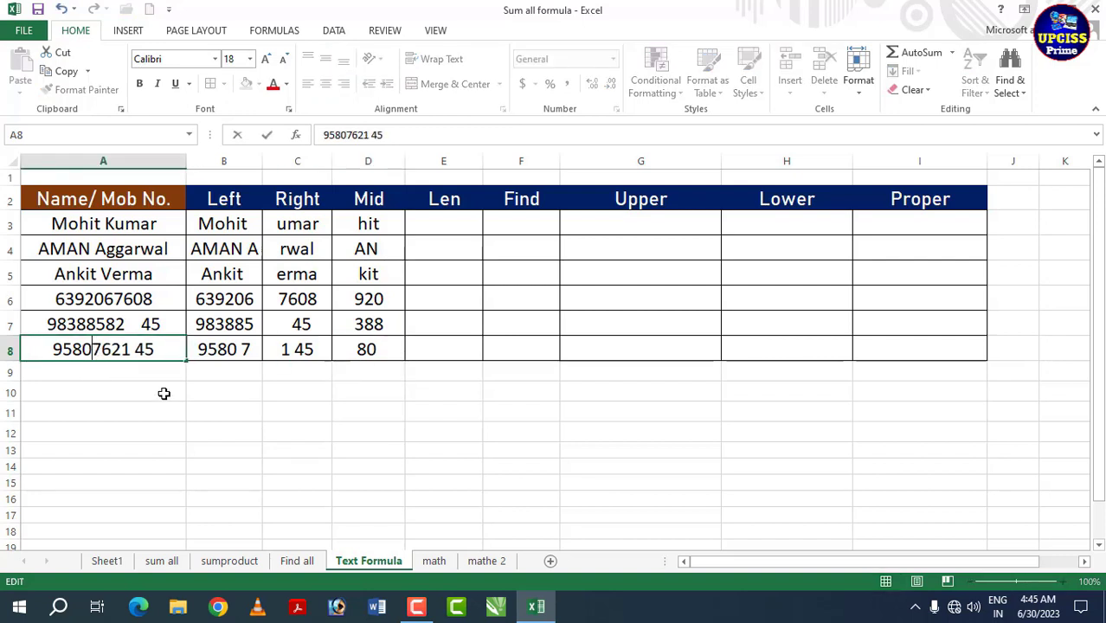
pyautogui.press('Return')
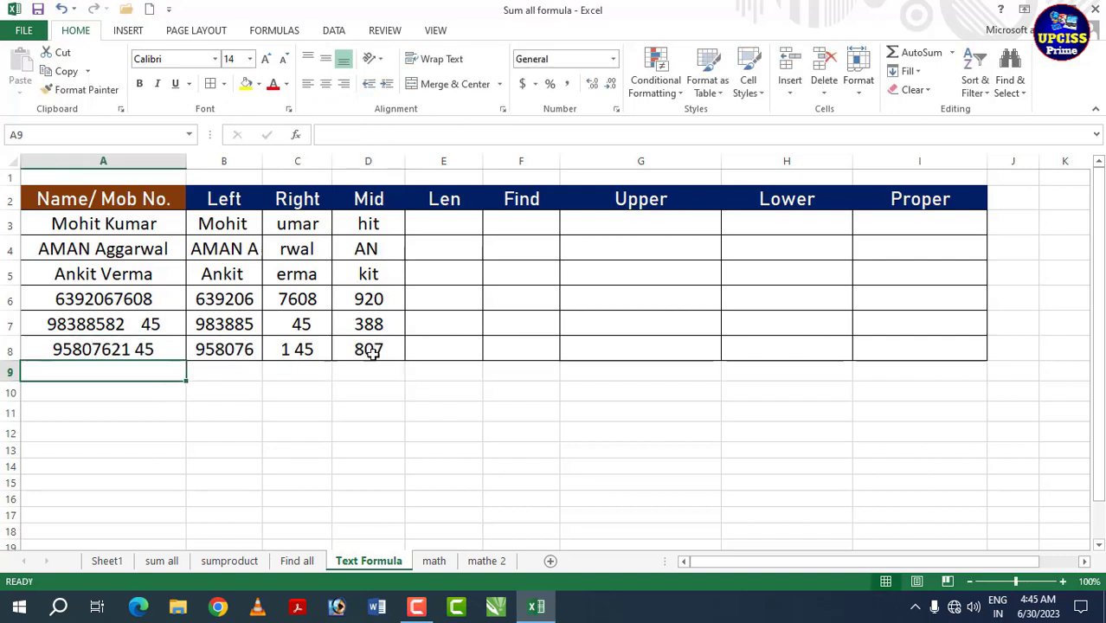
pyautogui.click(362, 353)
pyautogui.moveTo(364, 222); pyautogui.dragTo(378, 356)
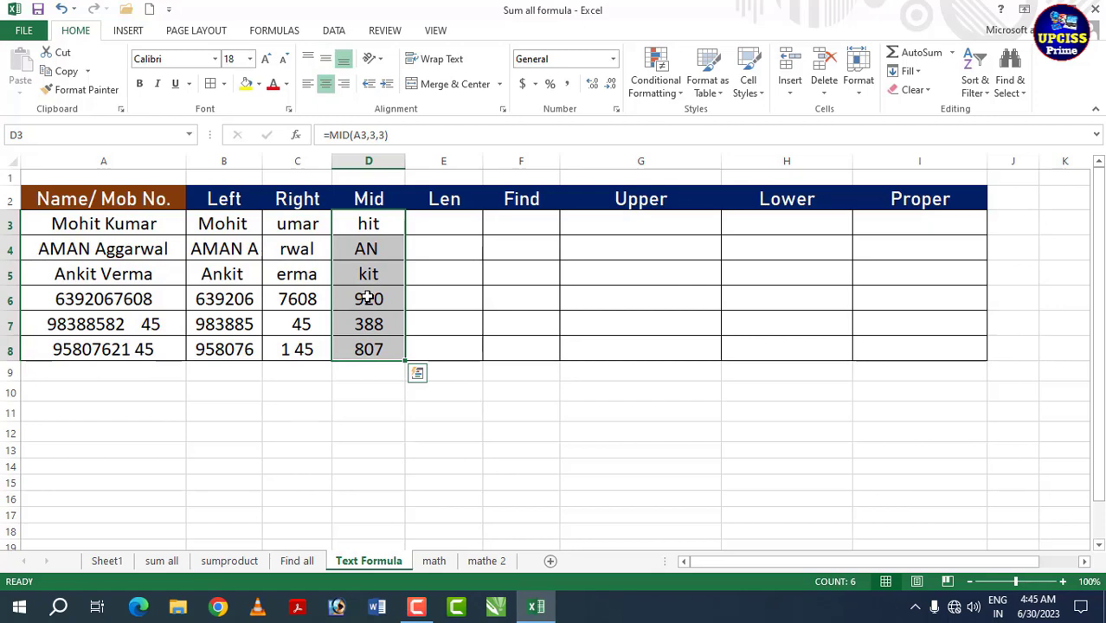
pyautogui.press('Right')
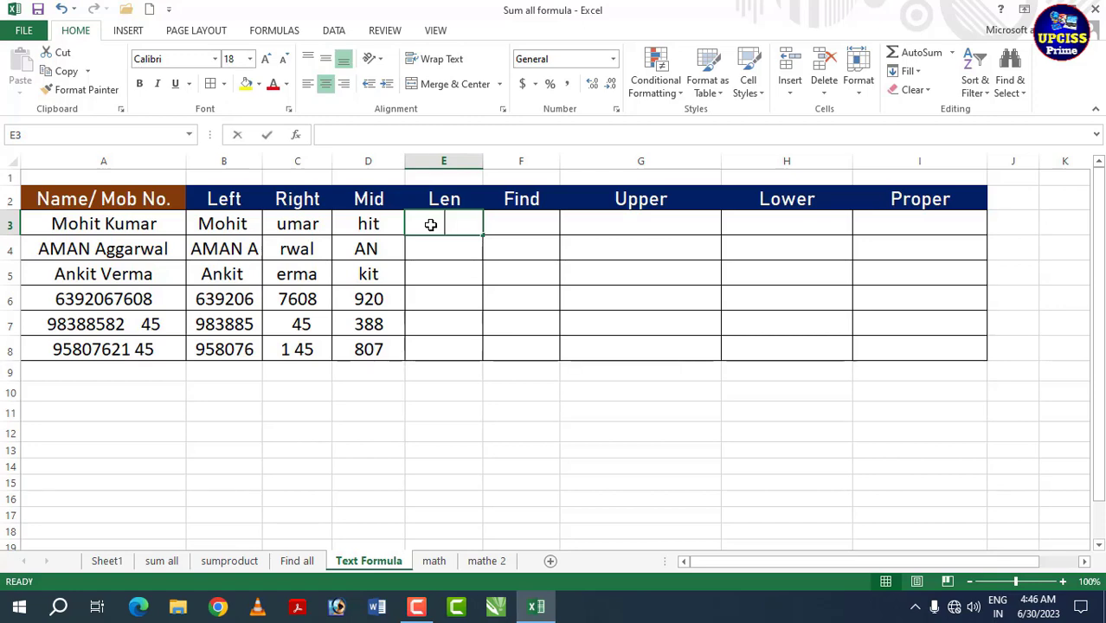
# Enter =LEN(A3) in E3 to count the characters in A3.
pyautogui.write('=le')
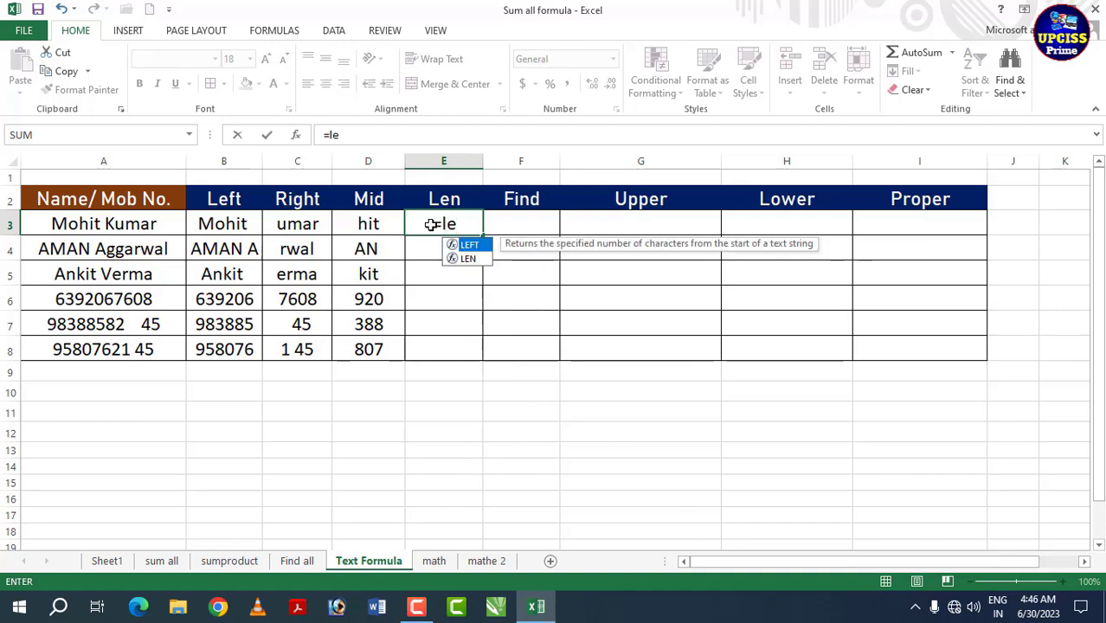
pyautogui.write('n')
pyautogui.press('Tab')
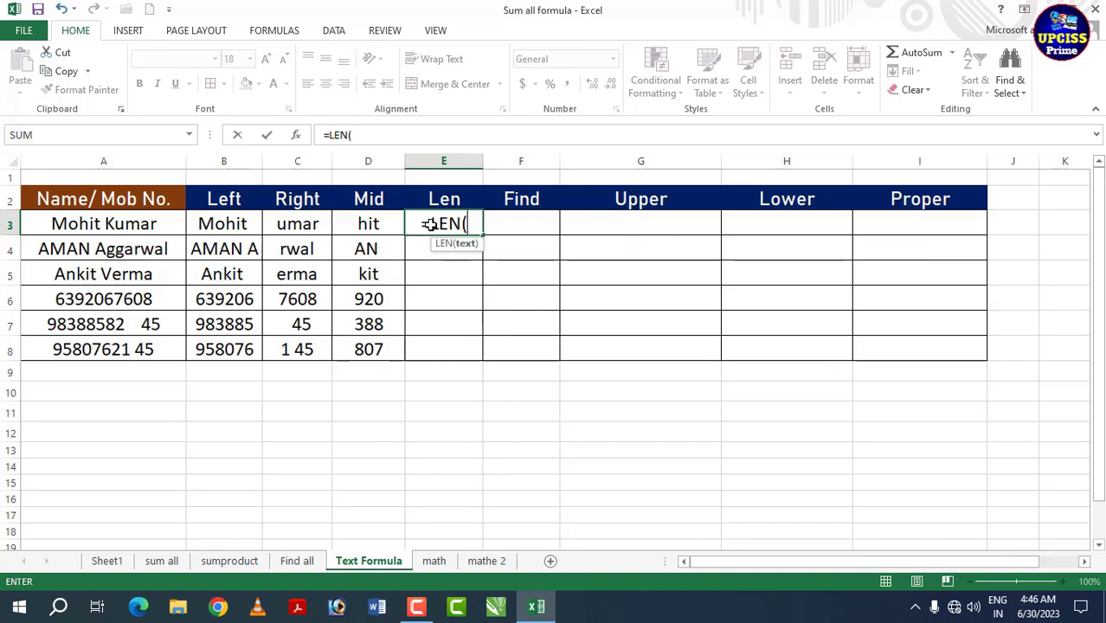
pyautogui.click(116, 223)
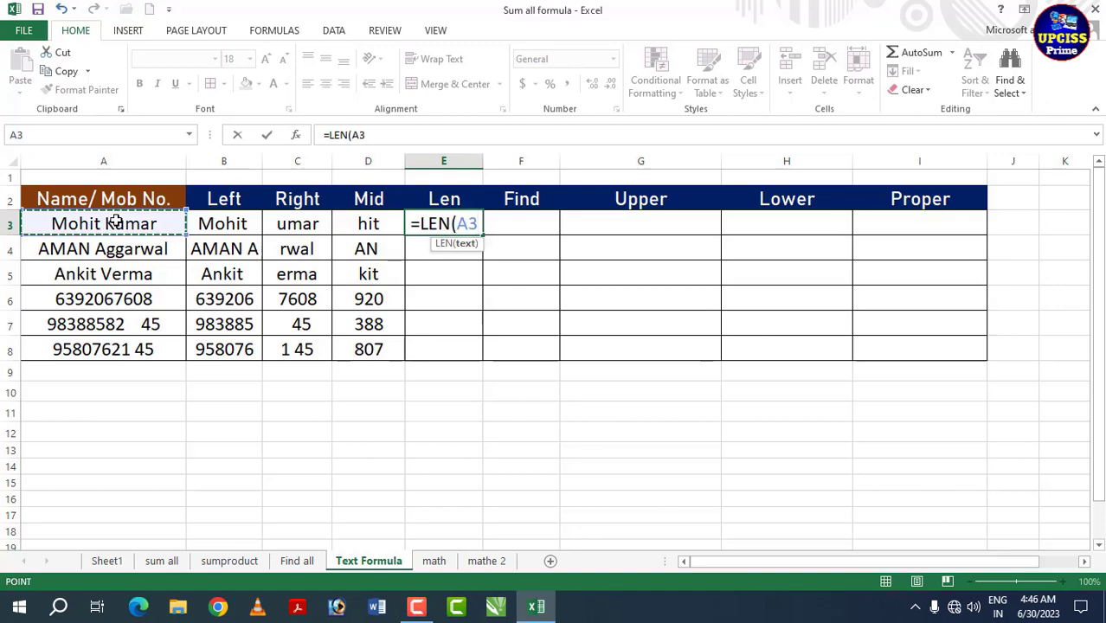
pyautogui.write(')')
pyautogui.press('Return')
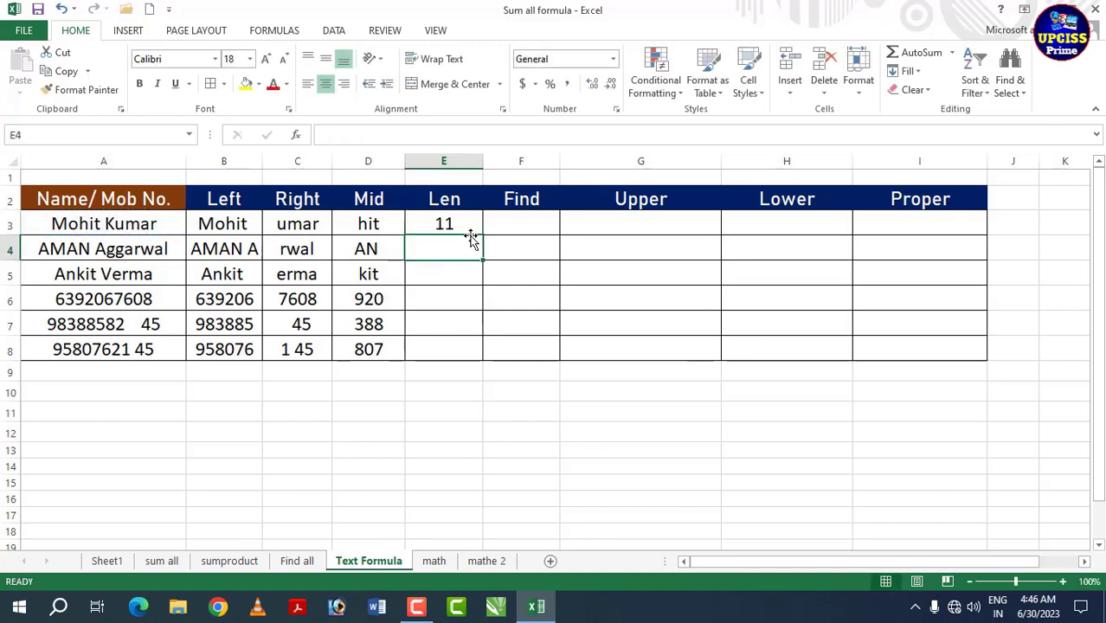
# Fill the LEN formula down to E8 and verify the counts 11, 13, 11, 10, 14, 11.
pyautogui.click(466, 228)
pyautogui.moveTo(482, 235); pyautogui.dragTo(482, 359)
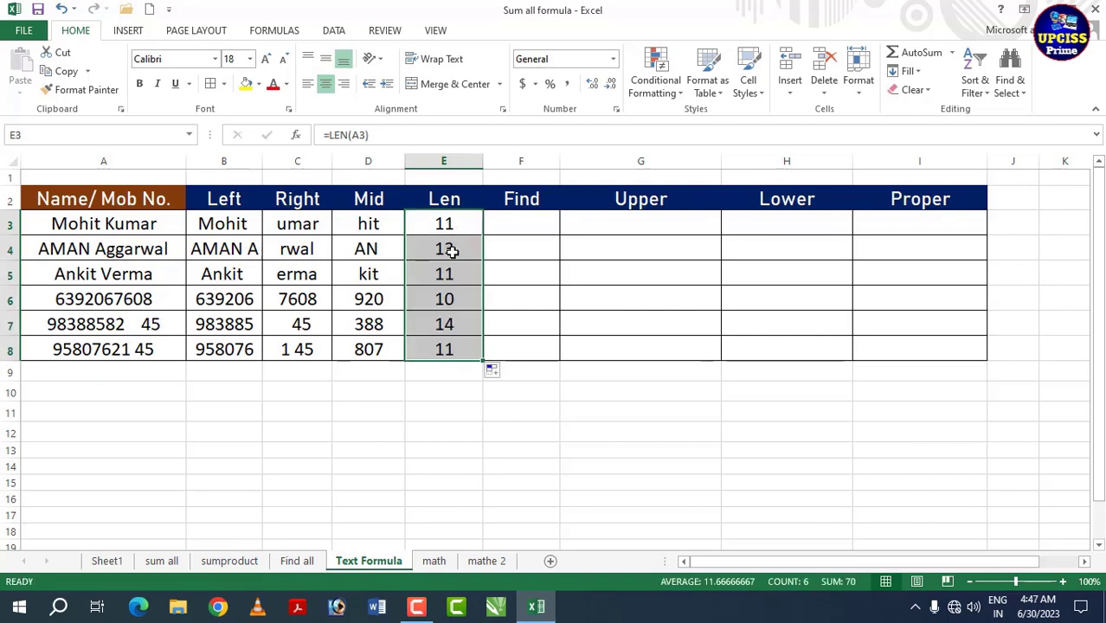
pyautogui.click(451, 249)
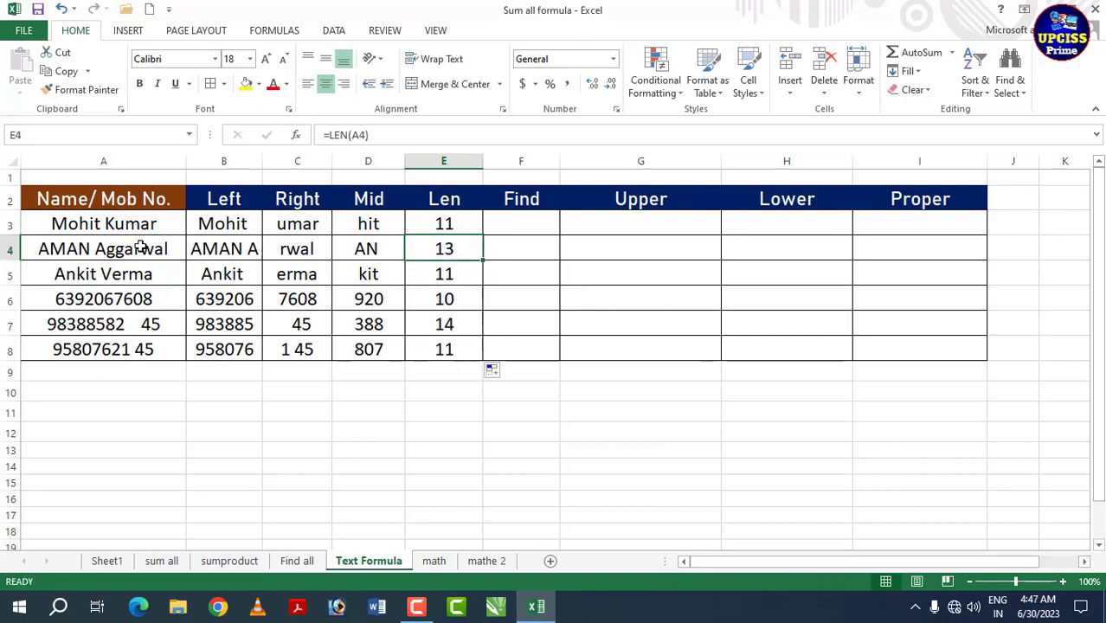
pyautogui.click(466, 273)
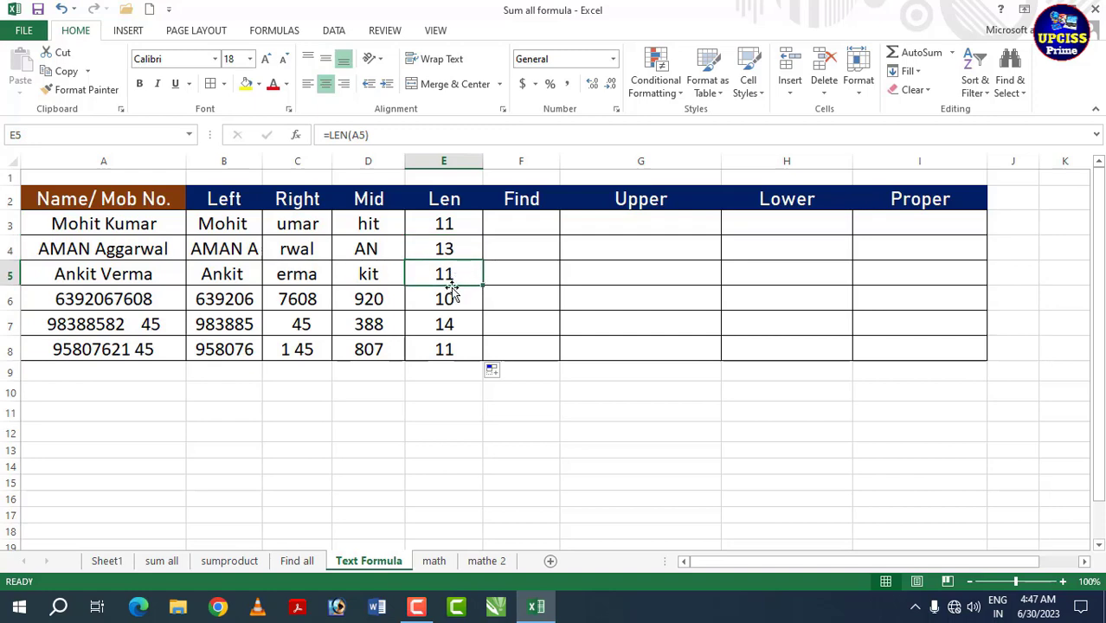
pyautogui.click(143, 299)
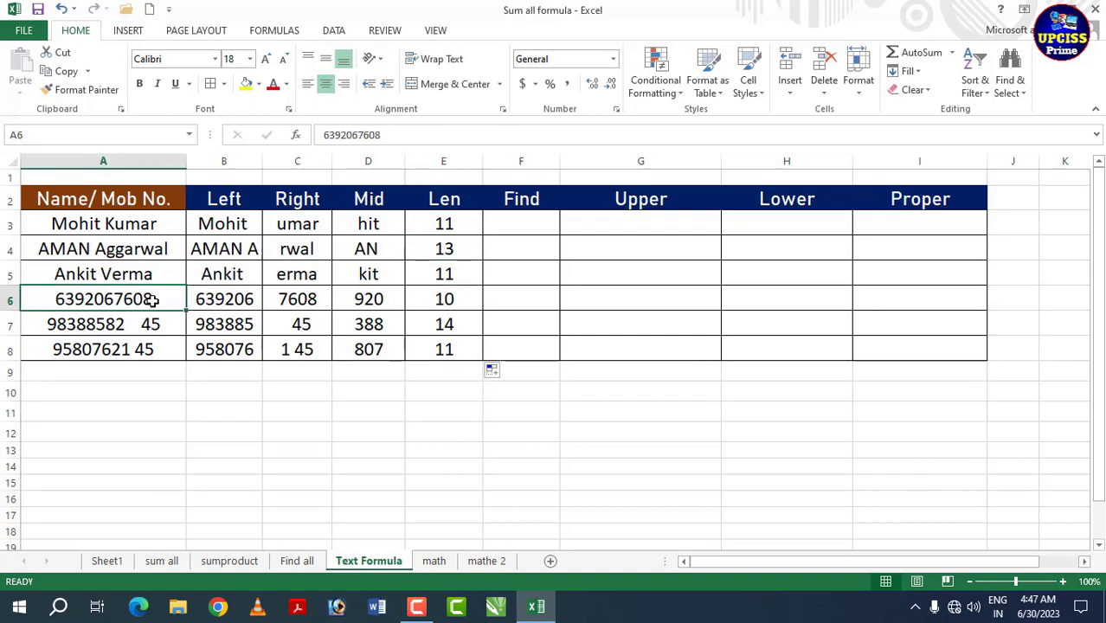
pyautogui.click(431, 299)
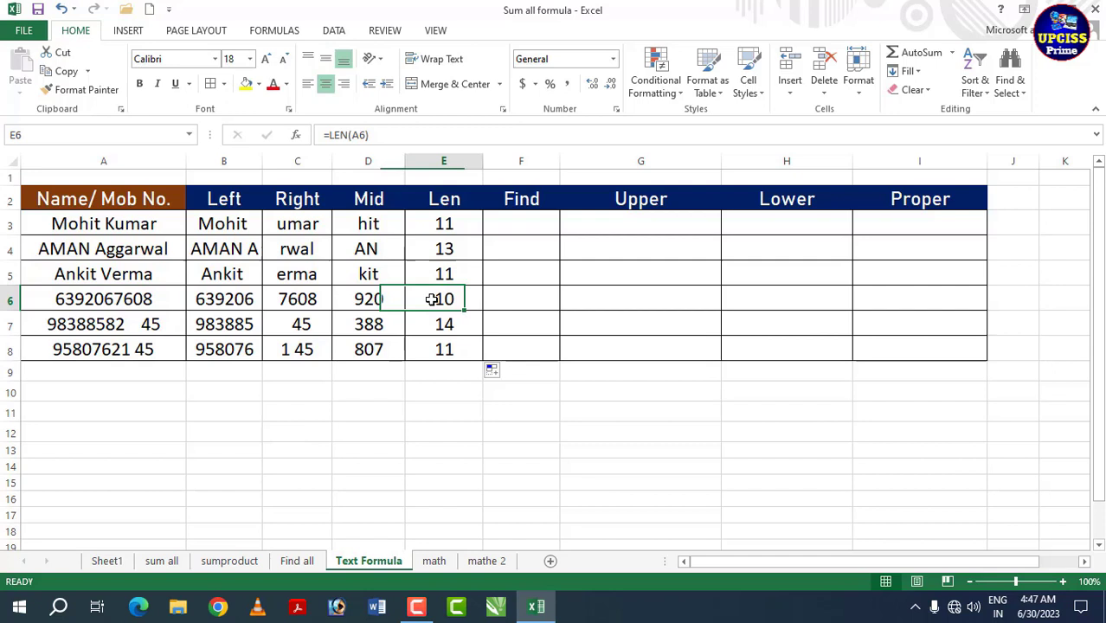
pyautogui.click(146, 327)
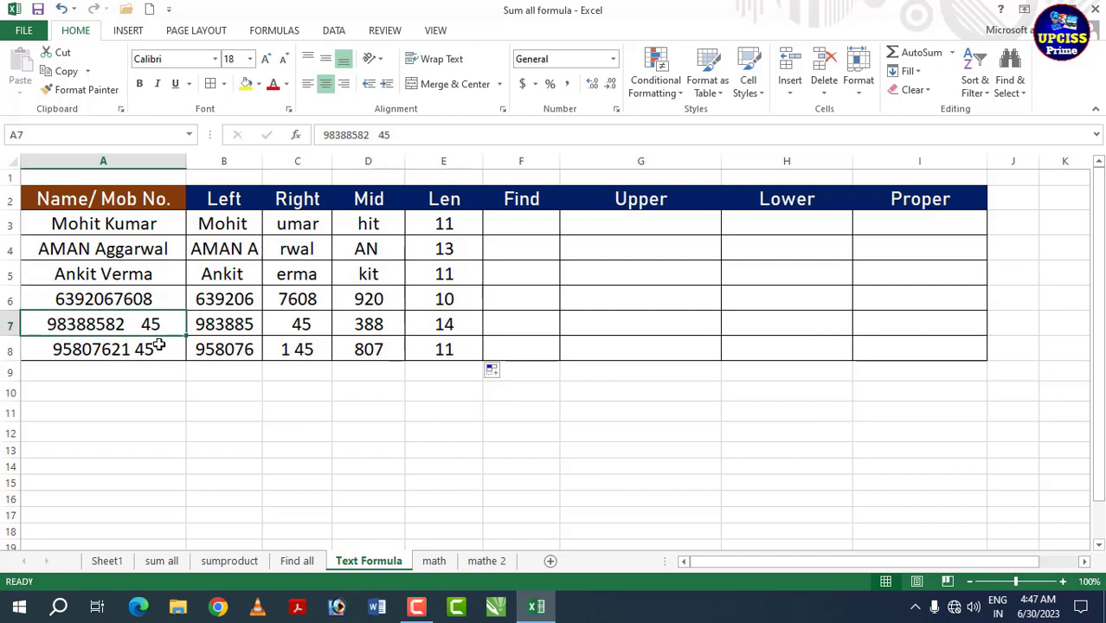
pyautogui.click(444, 320)
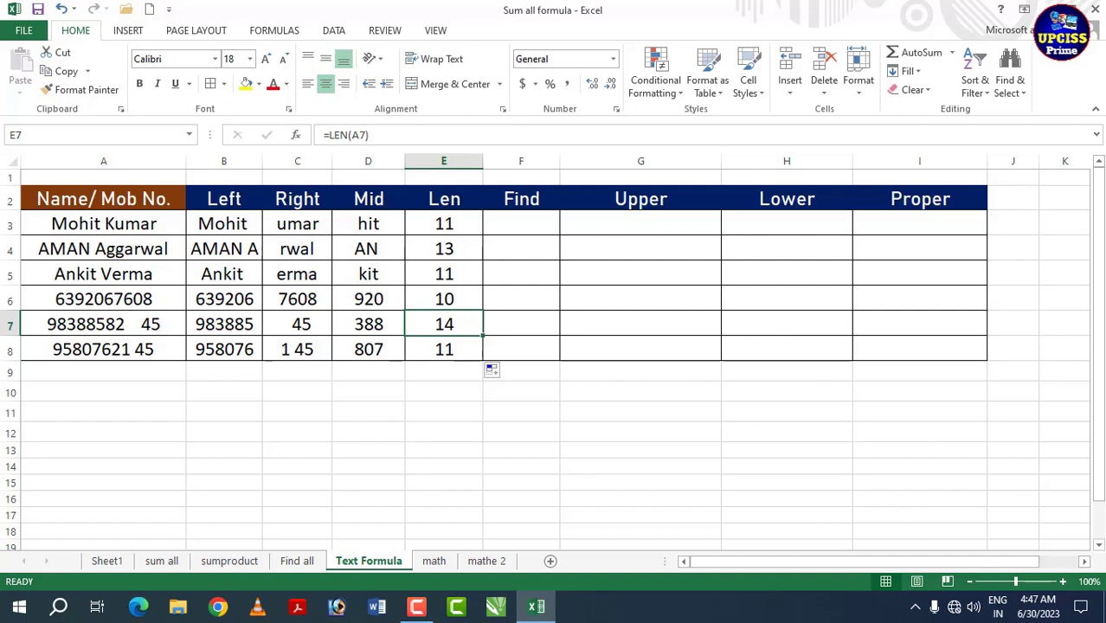
pyautogui.click(449, 228)
pyautogui.moveTo(451, 242); pyautogui.dragTo(444, 349)
pyautogui.click(442, 248)
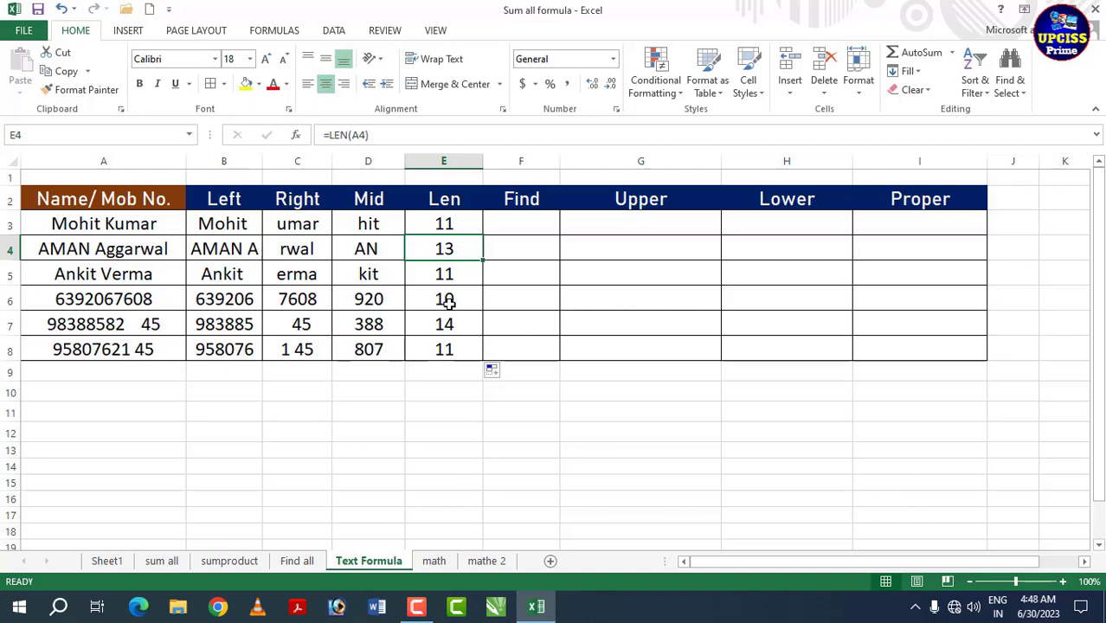
pyautogui.press('Right')
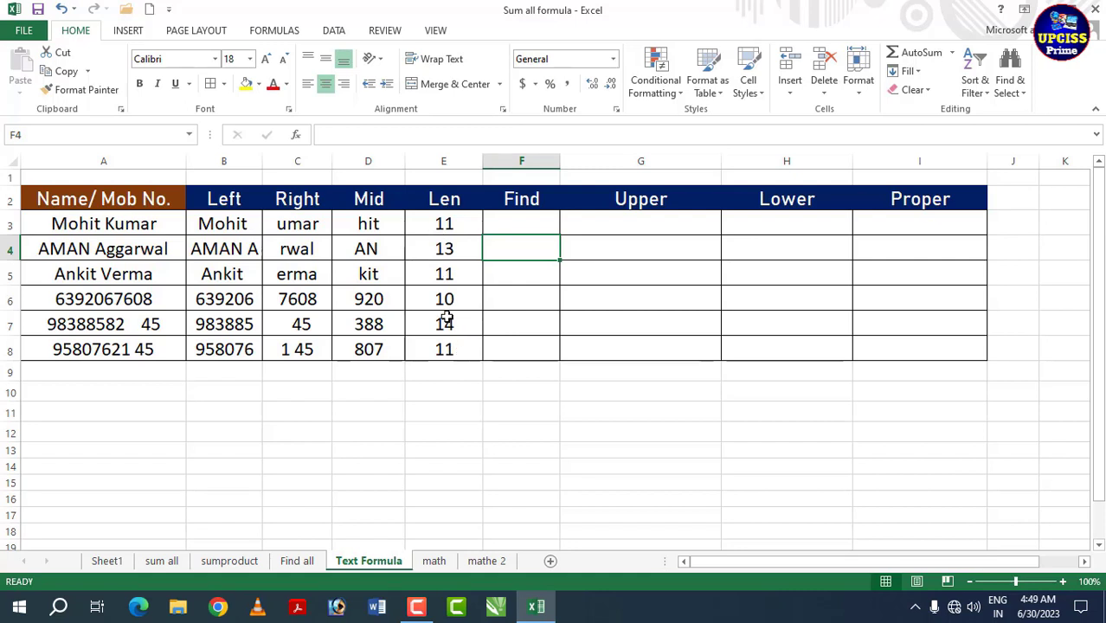
pyautogui.click(509, 203)
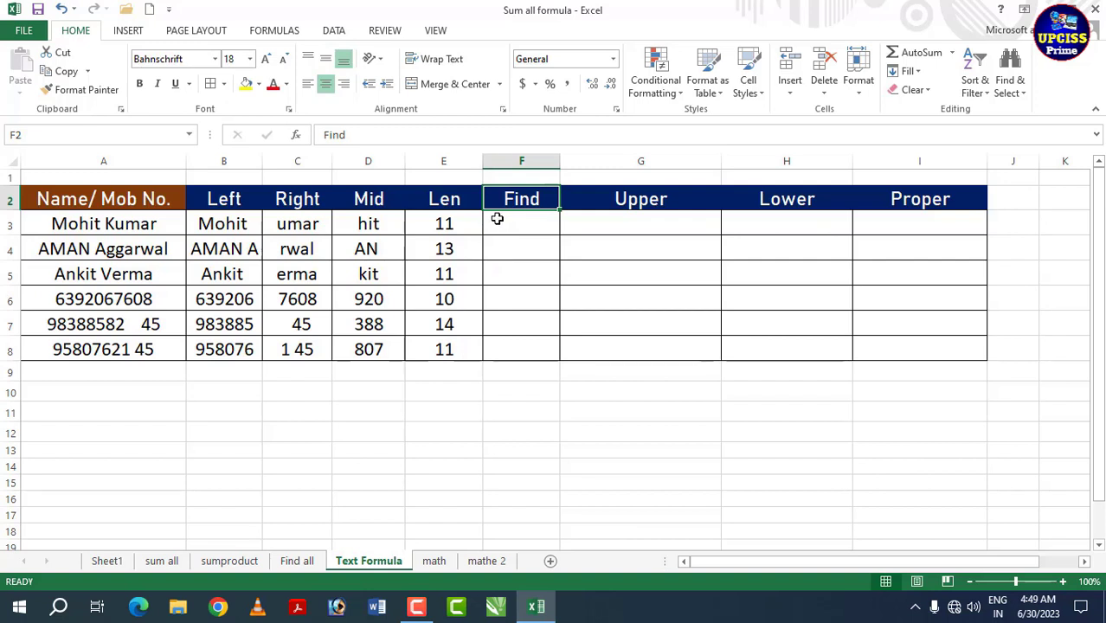
pyautogui.click(498, 219)
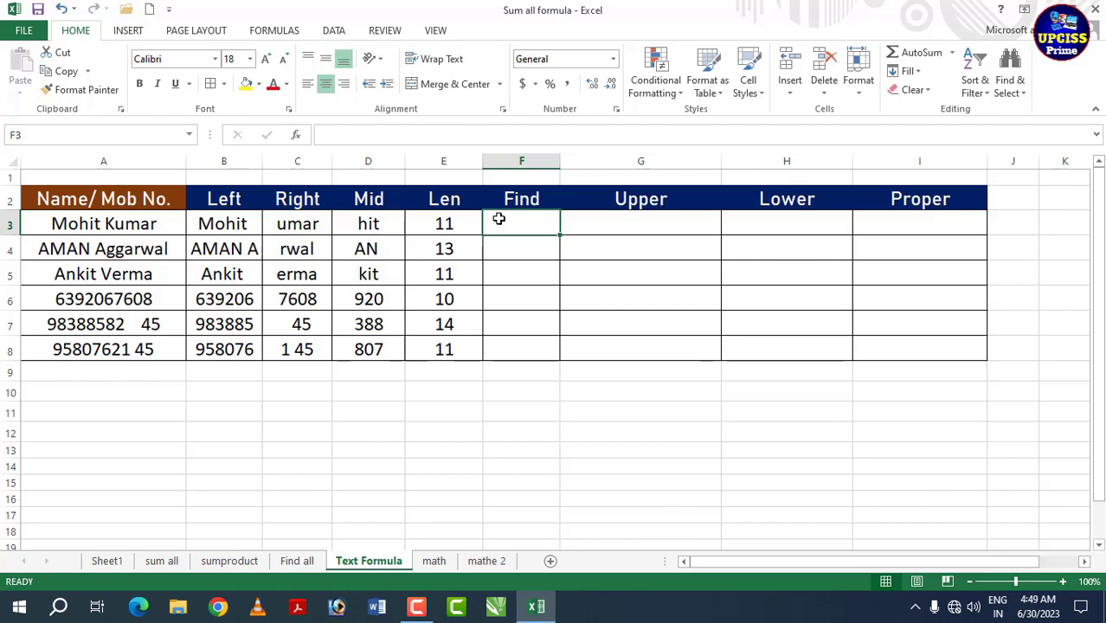
# Enter =FIND("h",A3) in F3, returning position 3 for the first sample name.
pyautogui.write('=')
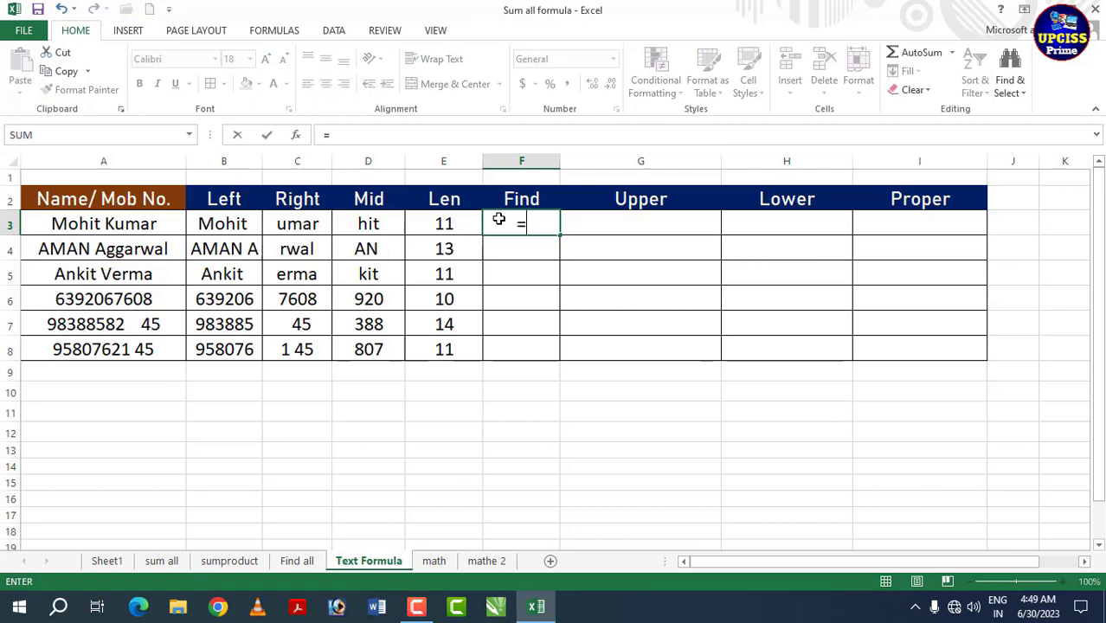
pyautogui.write('fin')
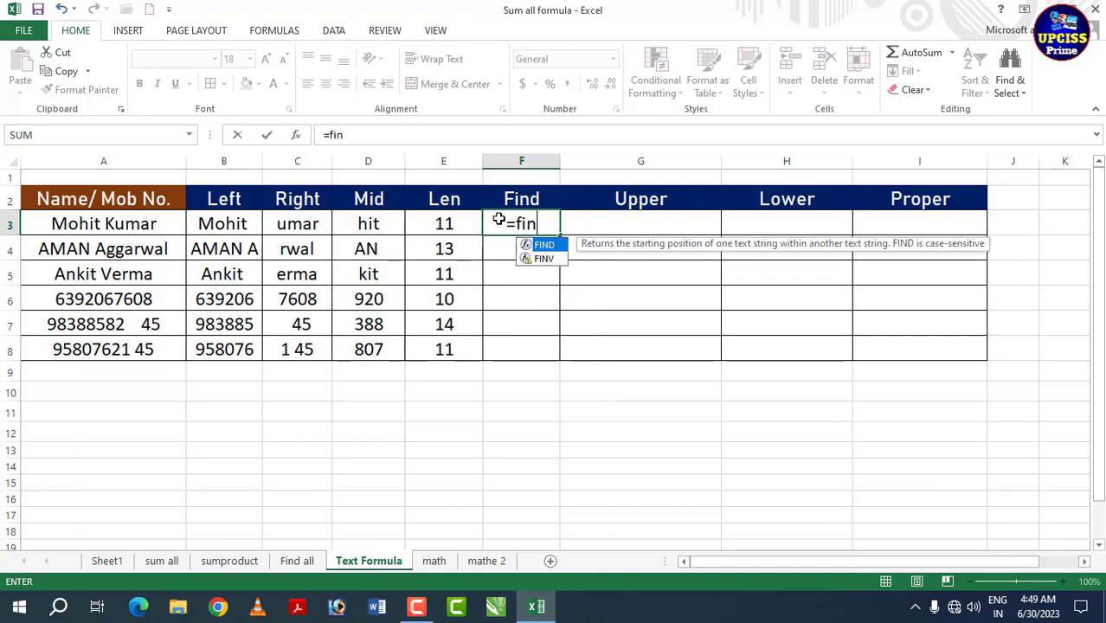
pyautogui.press('Tab')
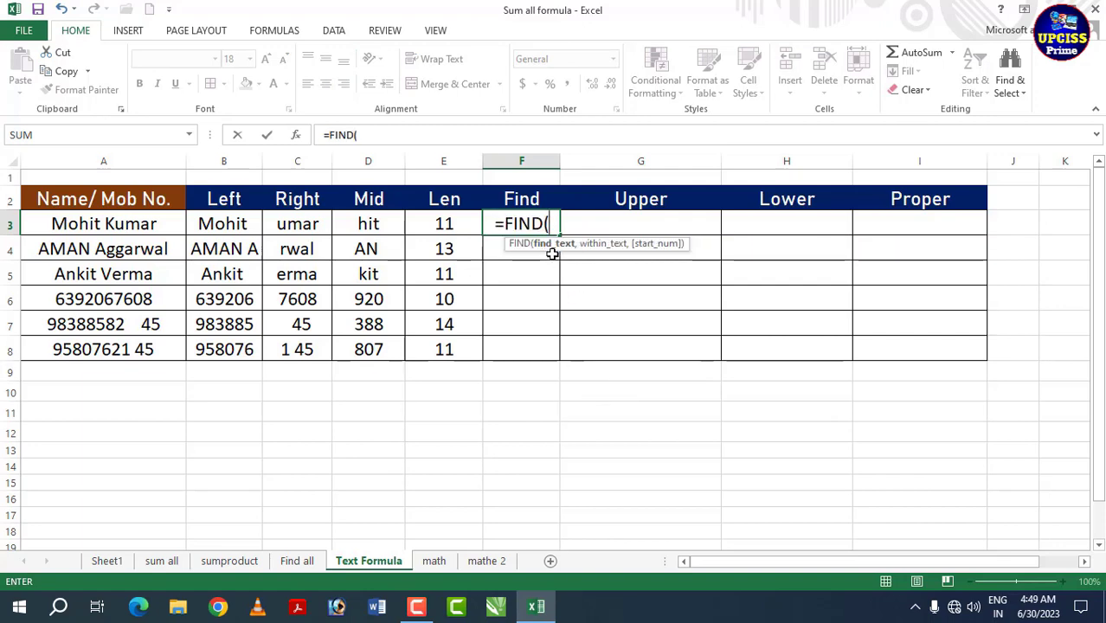
pyautogui.write('"')
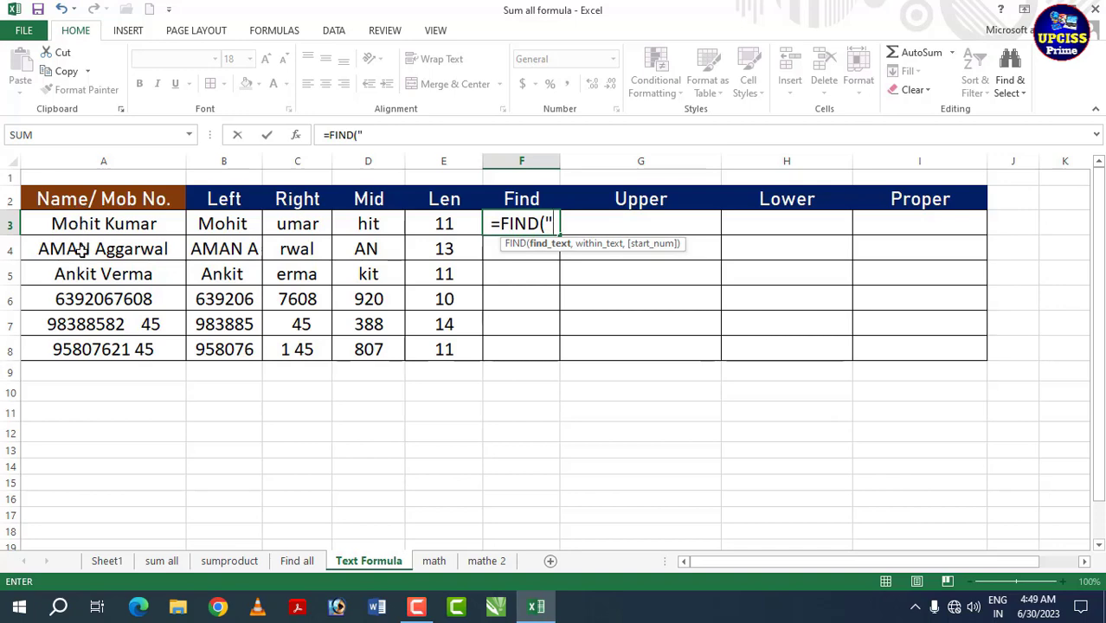
pyautogui.write('h')
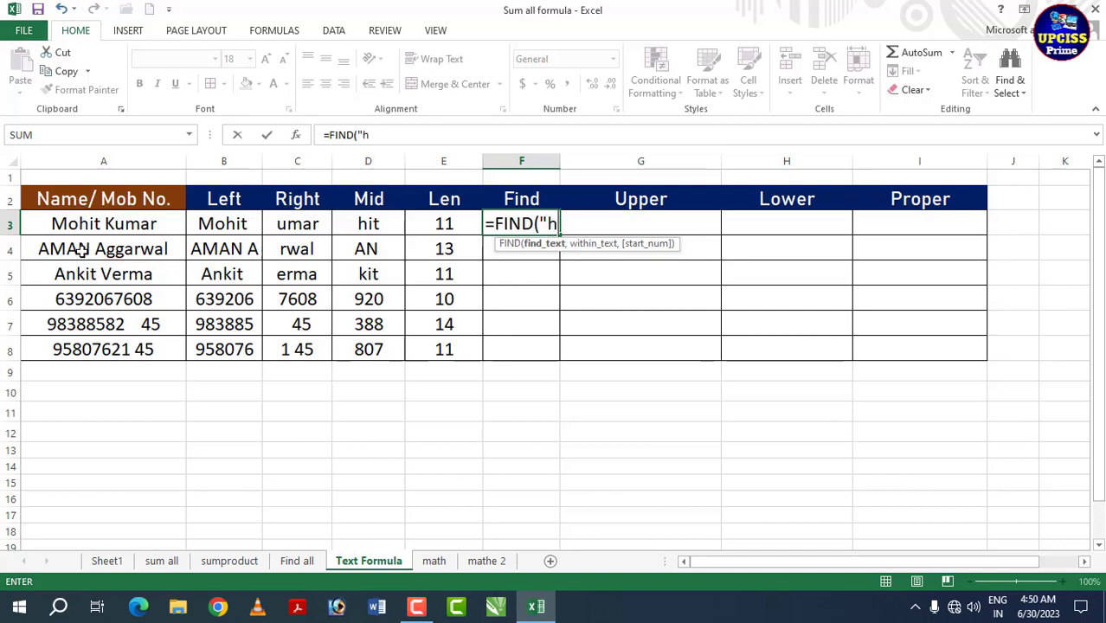
pyautogui.write('"')
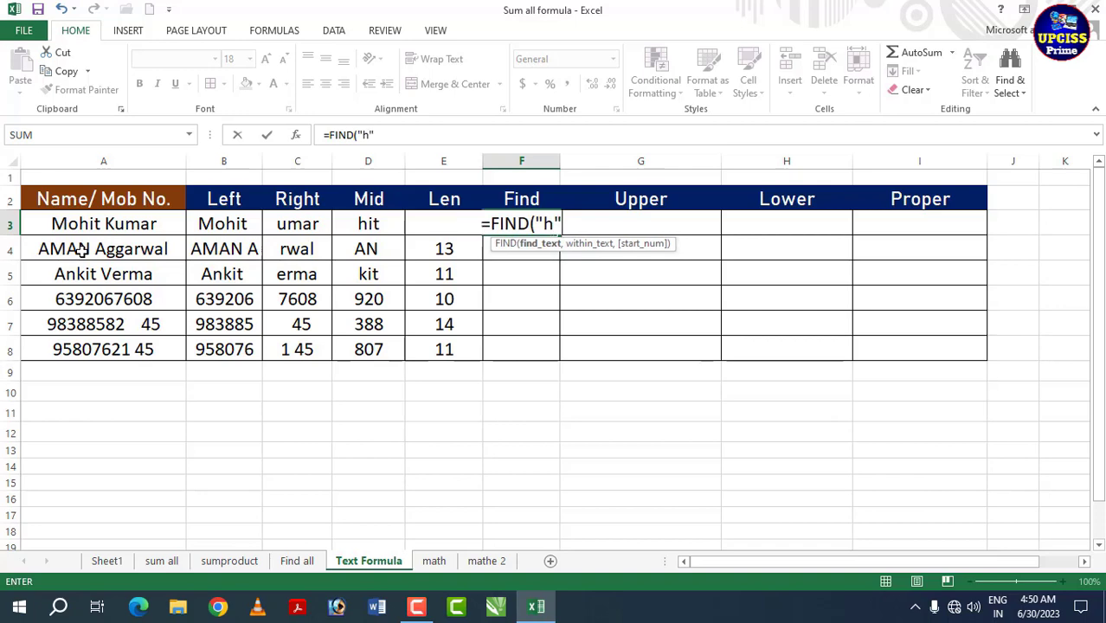
pyautogui.write(',')
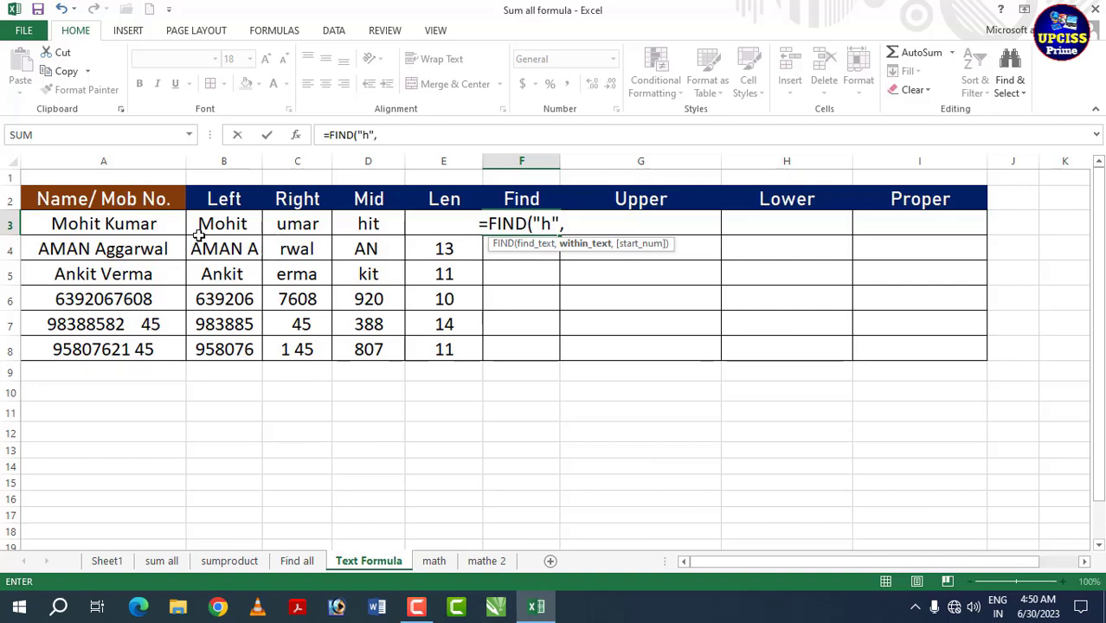
pyautogui.click(109, 224)
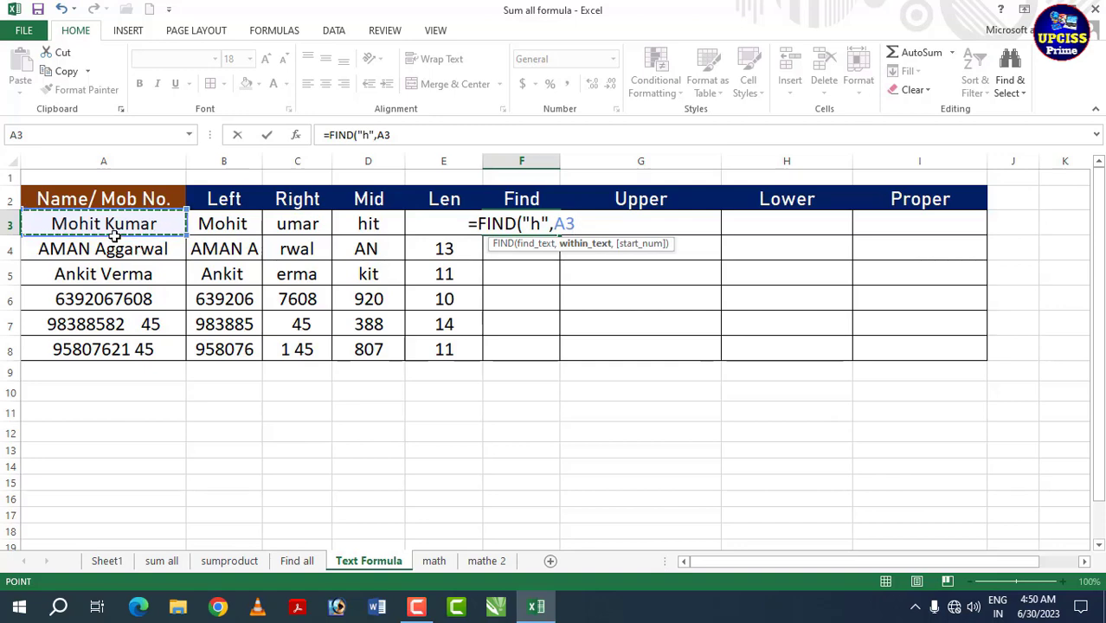
pyautogui.write(')')
pyautogui.press('Return')
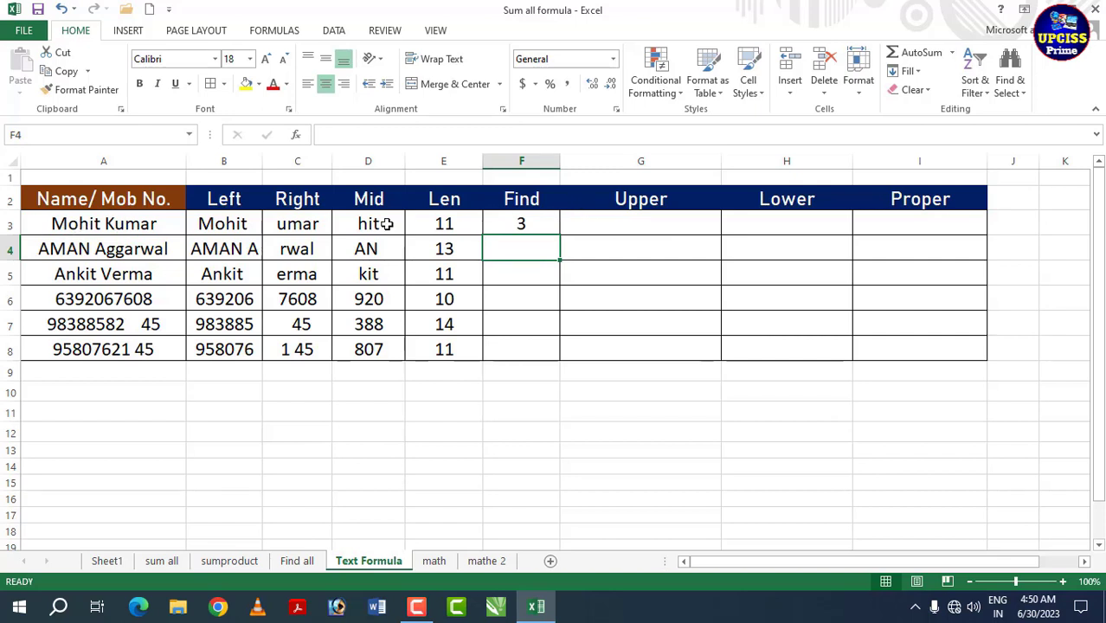
pyautogui.click(503, 221)
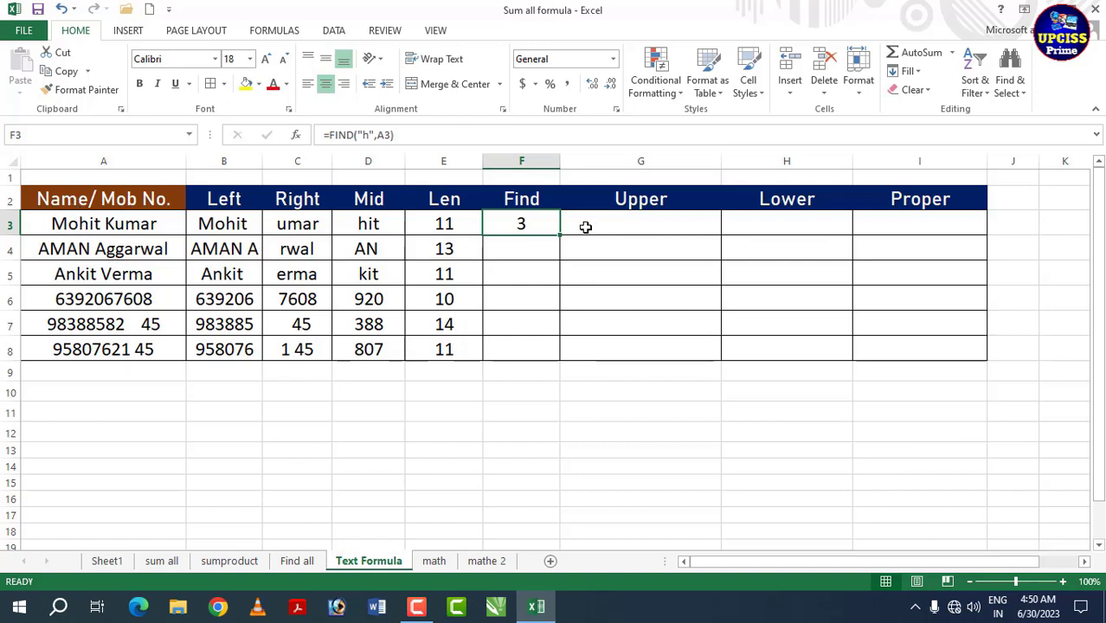
pyautogui.click(515, 254)
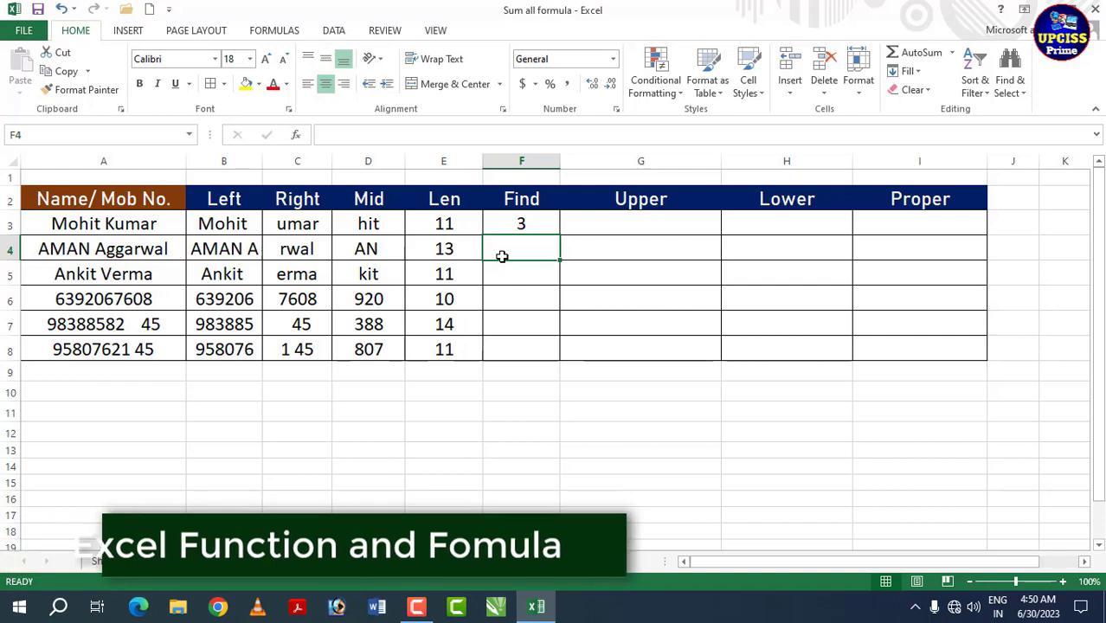
pyautogui.write('=')
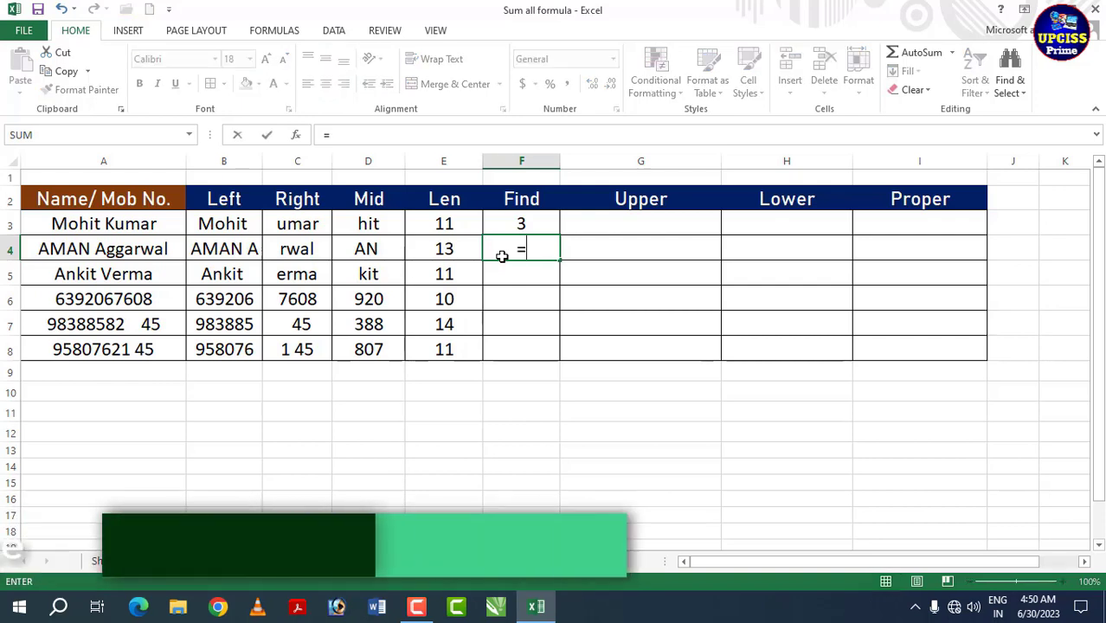
pyautogui.write('fi')
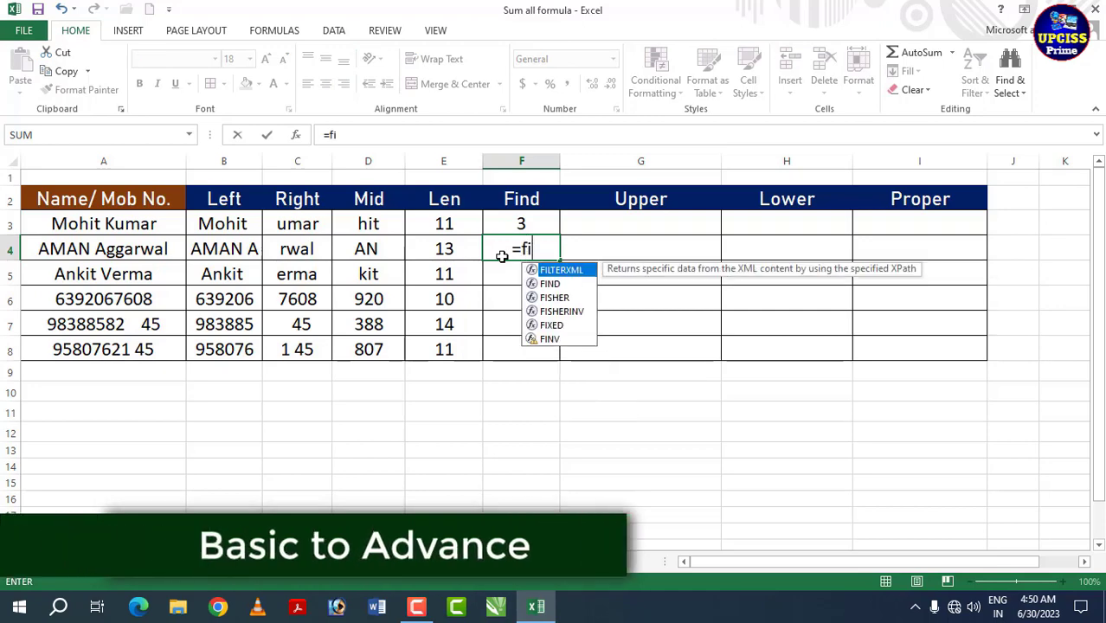
pyautogui.write('n')
pyautogui.press('Tab')
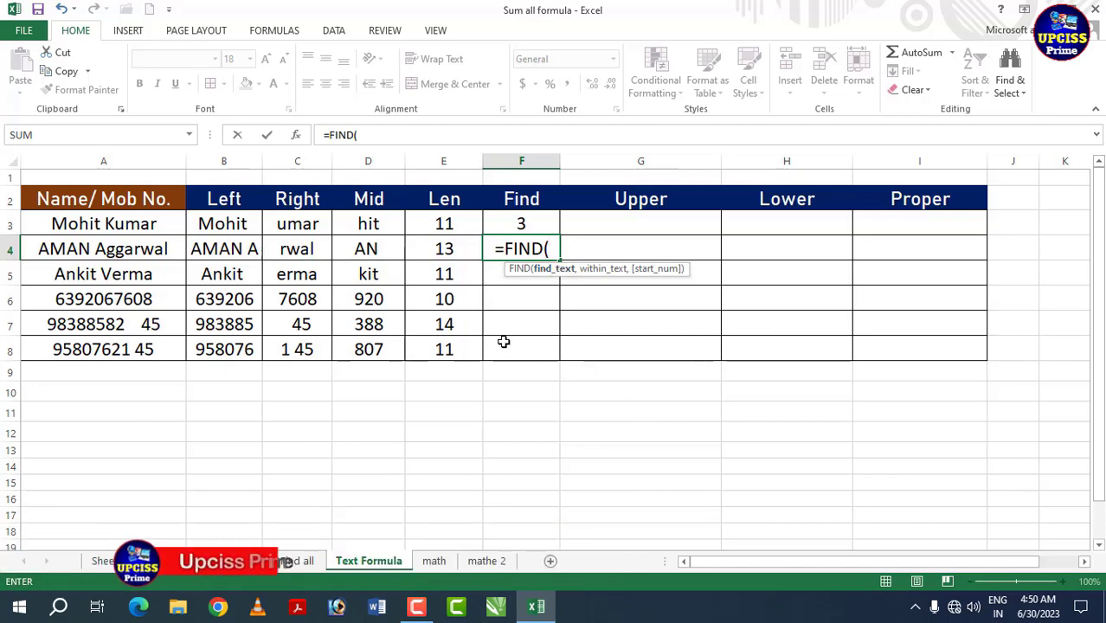
pyautogui.write('"')
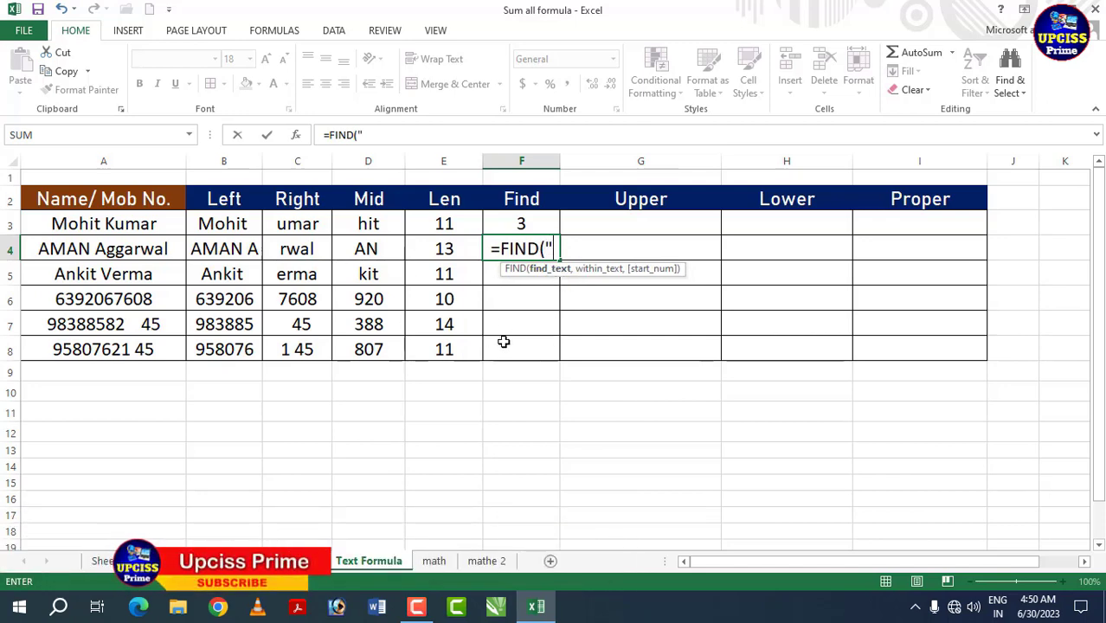
pyautogui.write('A')
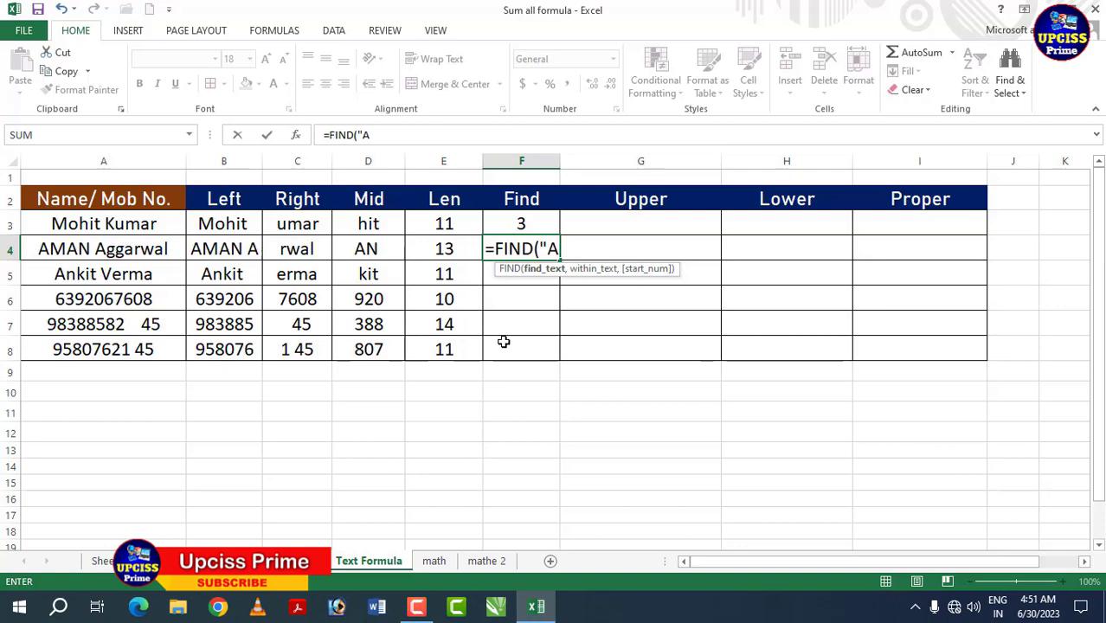
pyautogui.write('"')
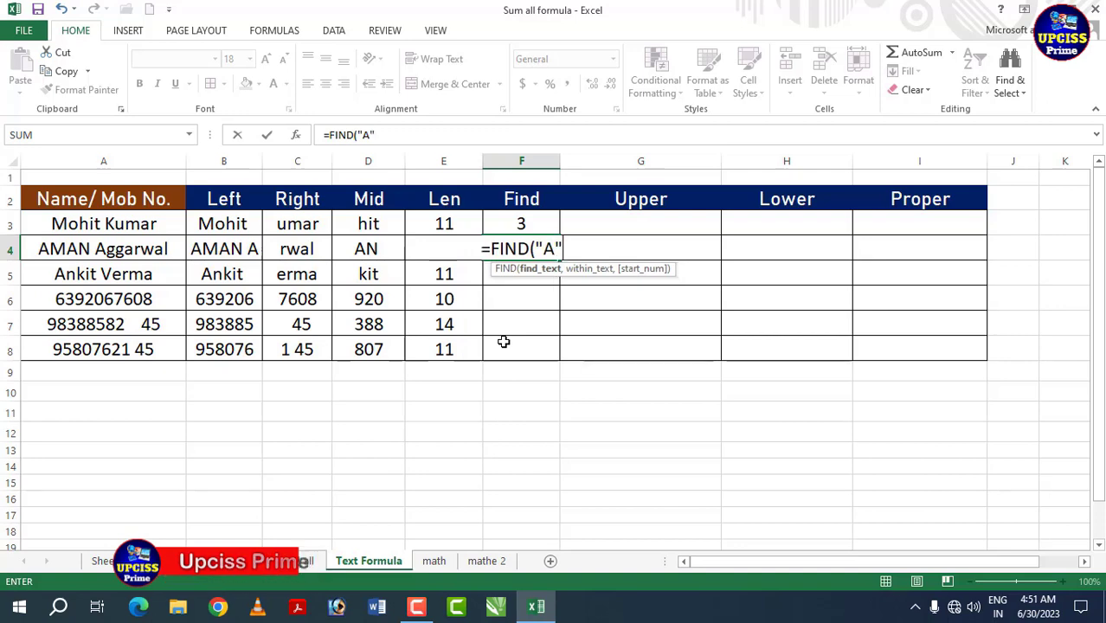
pyautogui.write(',')
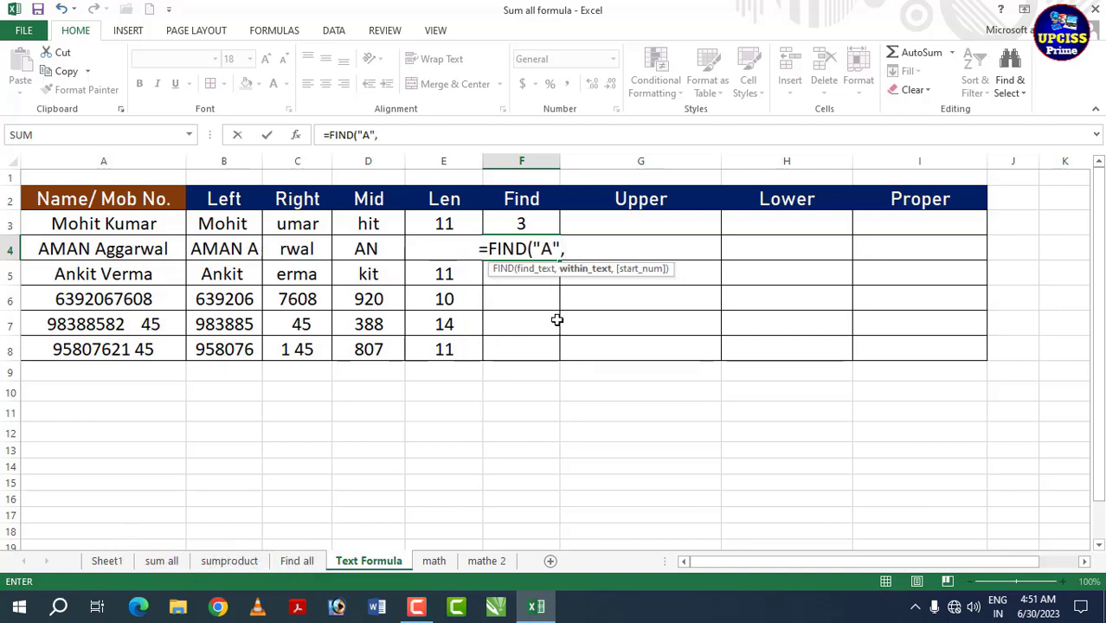
pyautogui.click(115, 251)
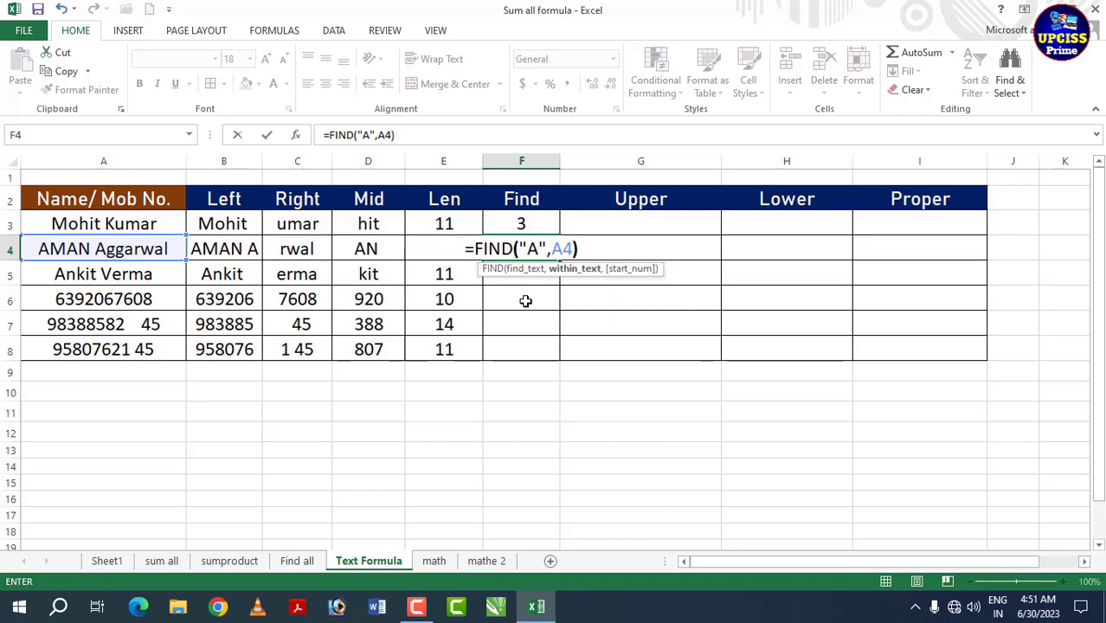
pyautogui.press('Return')
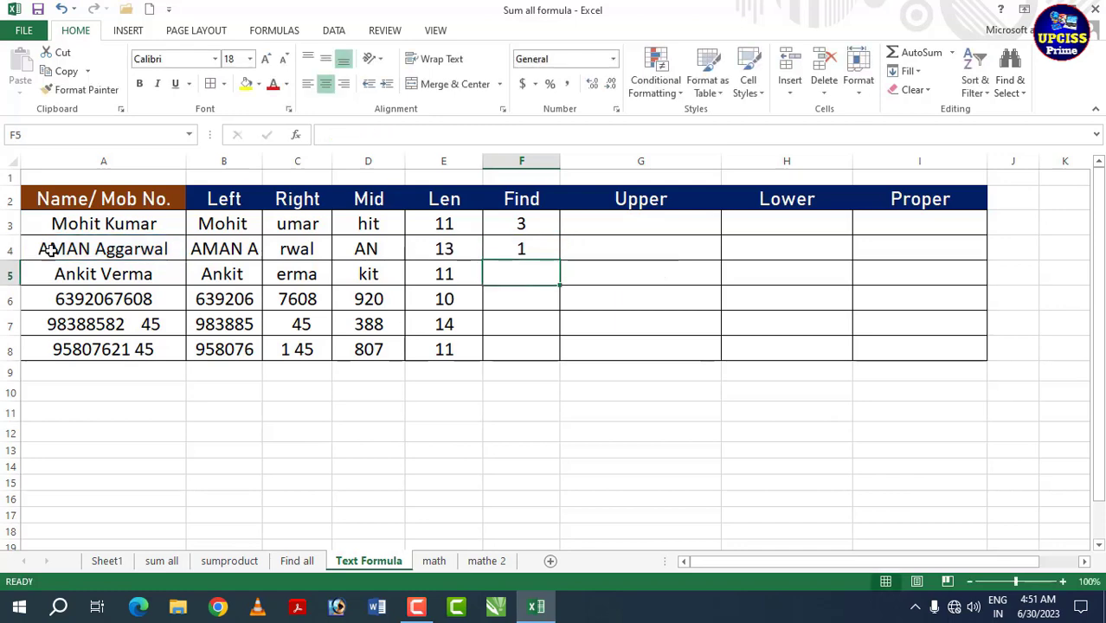
pyautogui.click(546, 260)
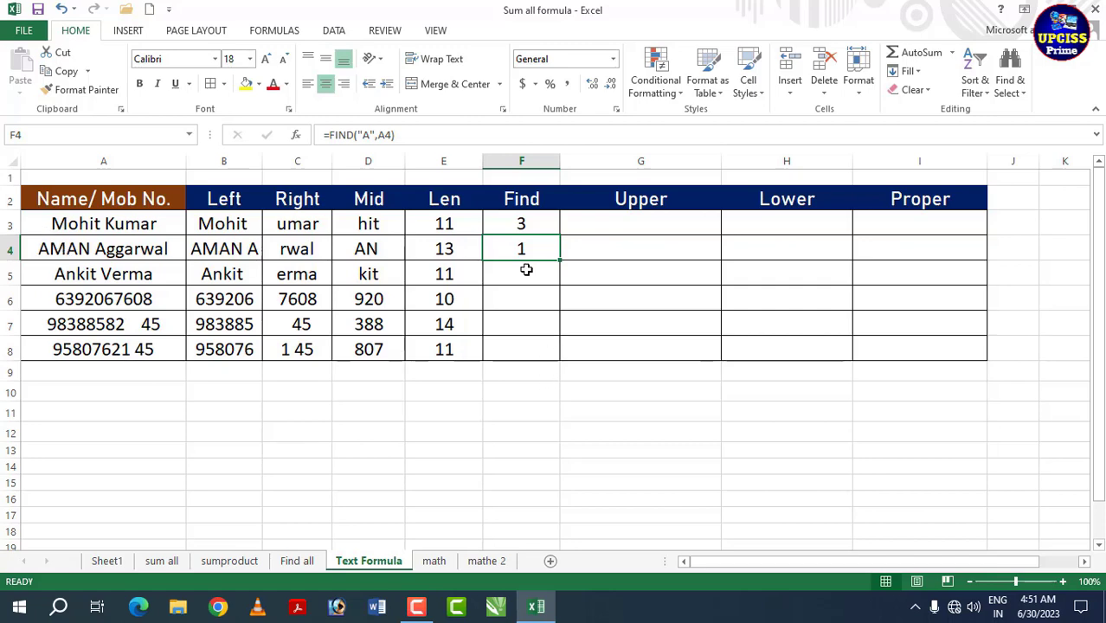
pyautogui.press('Delete')
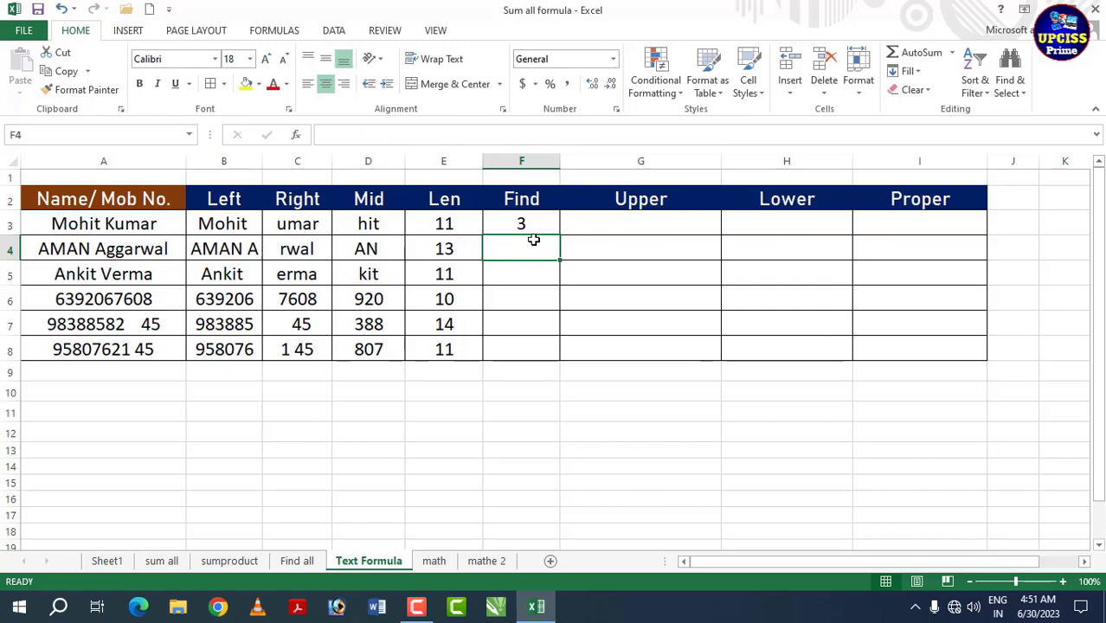
# Enter =FIND("A",A4,2) in F4 so it returns 3, then reopen it for editing.
pyautogui.write('=')
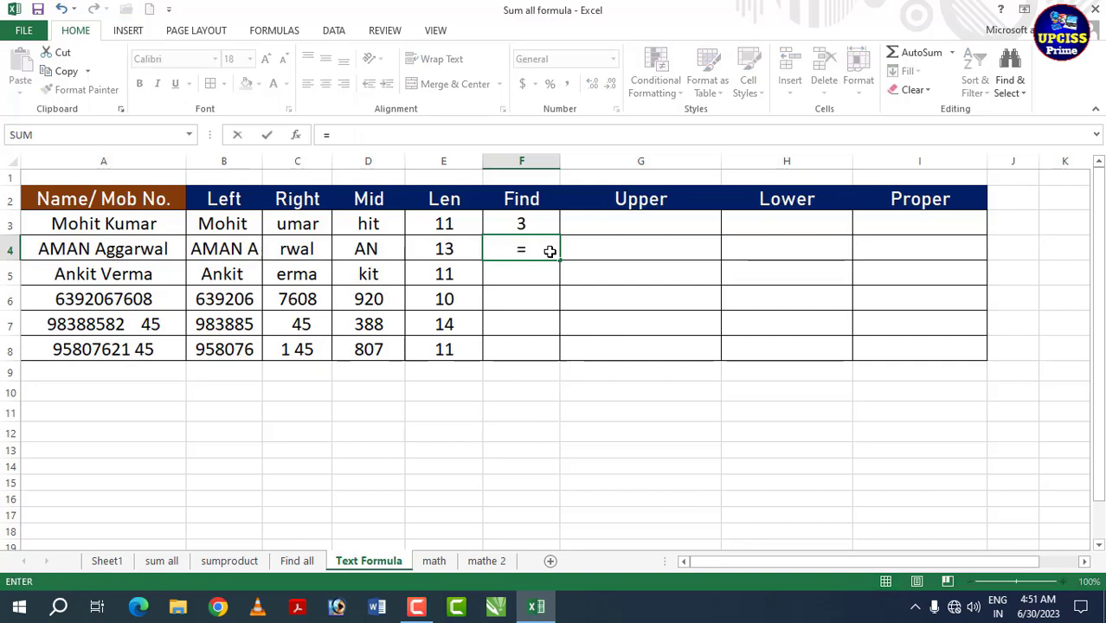
pyautogui.write('fin')
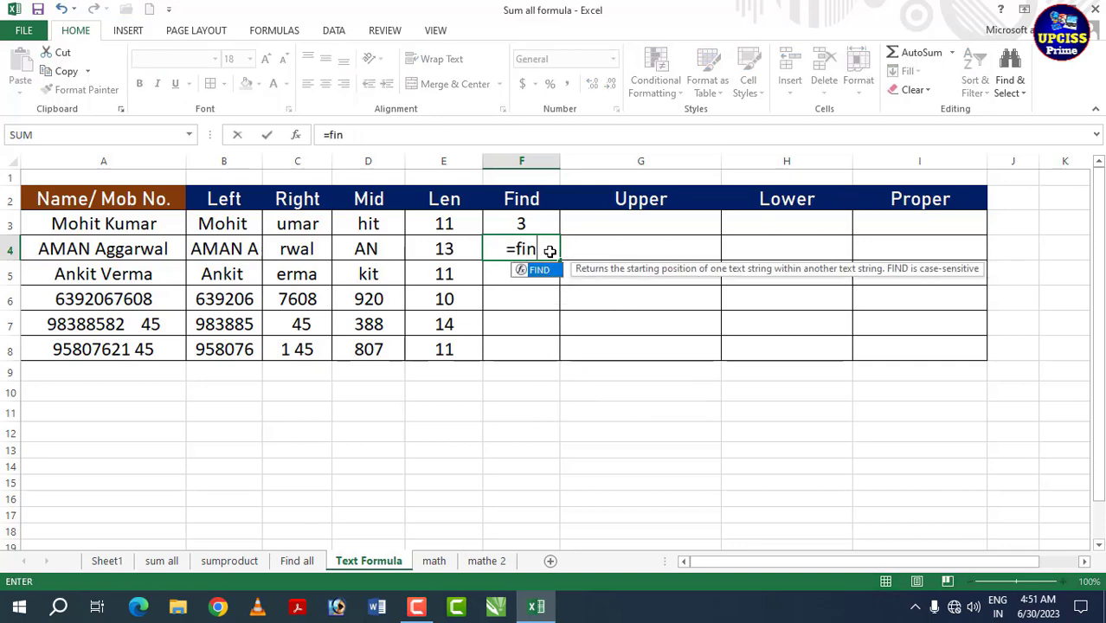
pyautogui.write('d')
pyautogui.press('Tab')
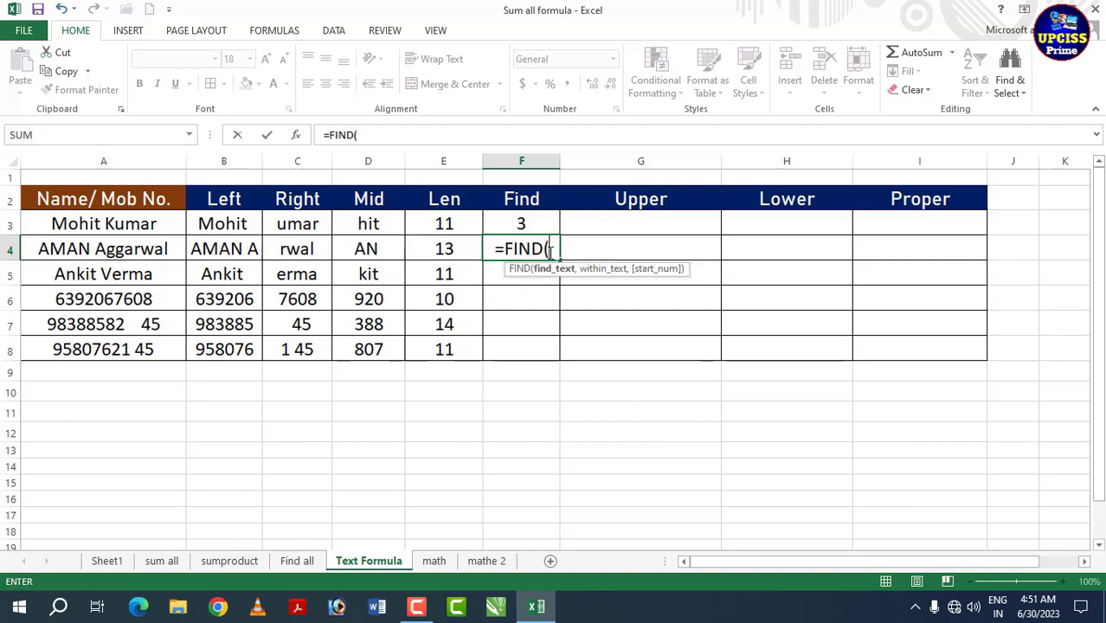
pyautogui.write('"A')
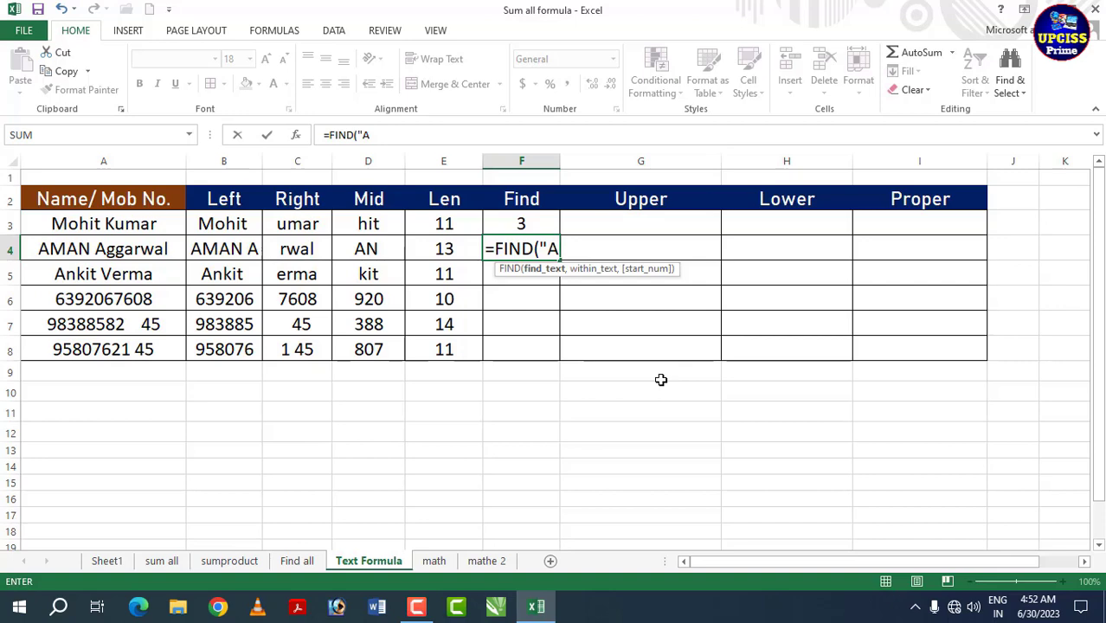
pyautogui.write('",')
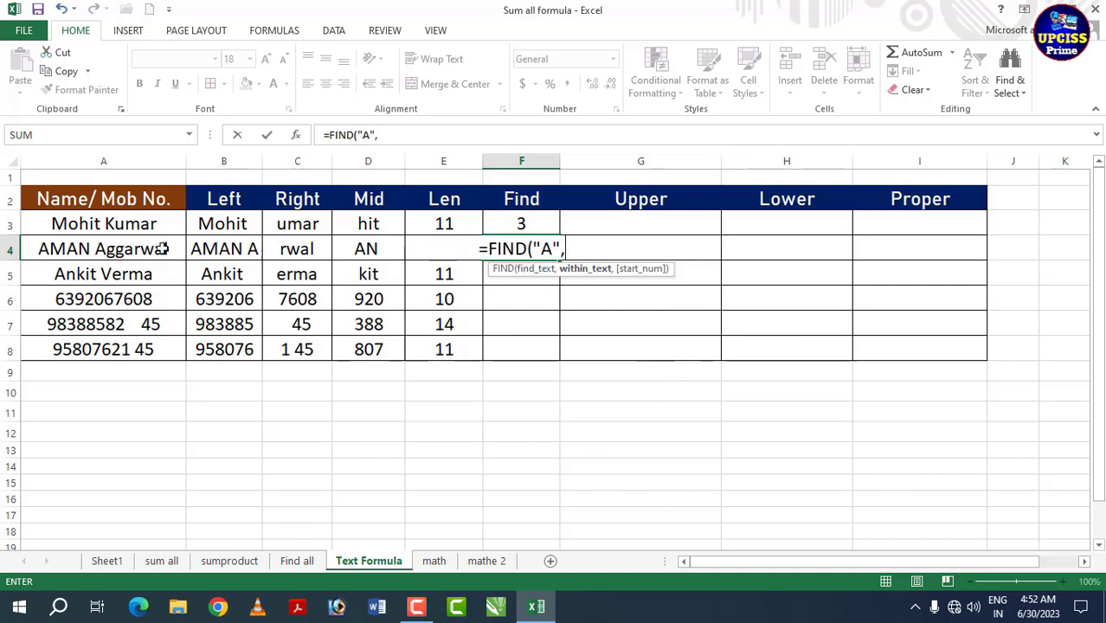
pyautogui.click(101, 248)
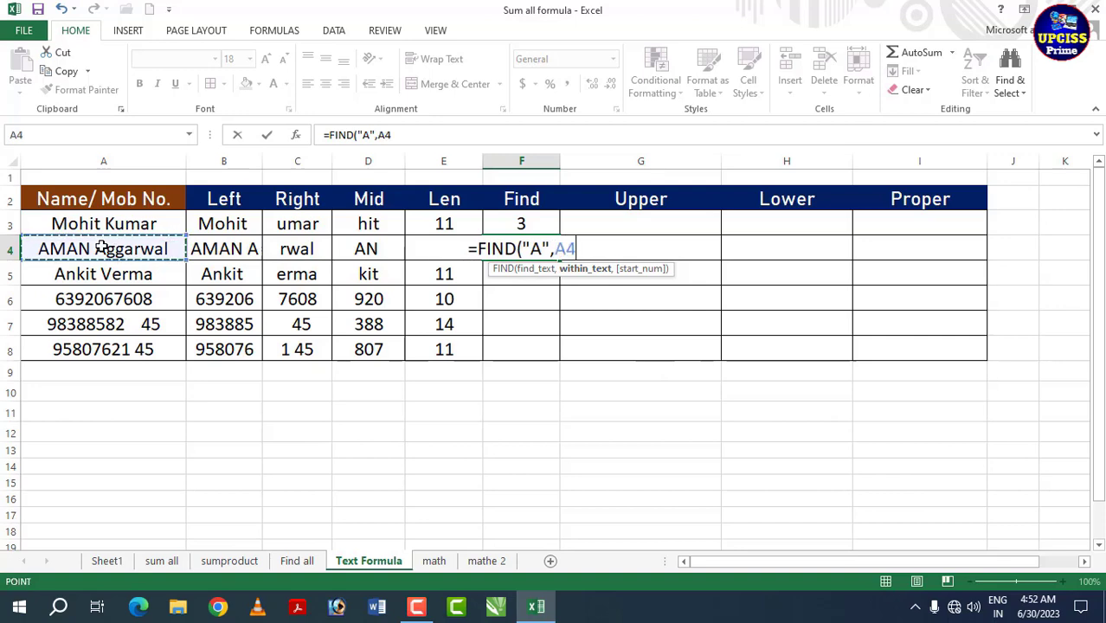
pyautogui.write(',')
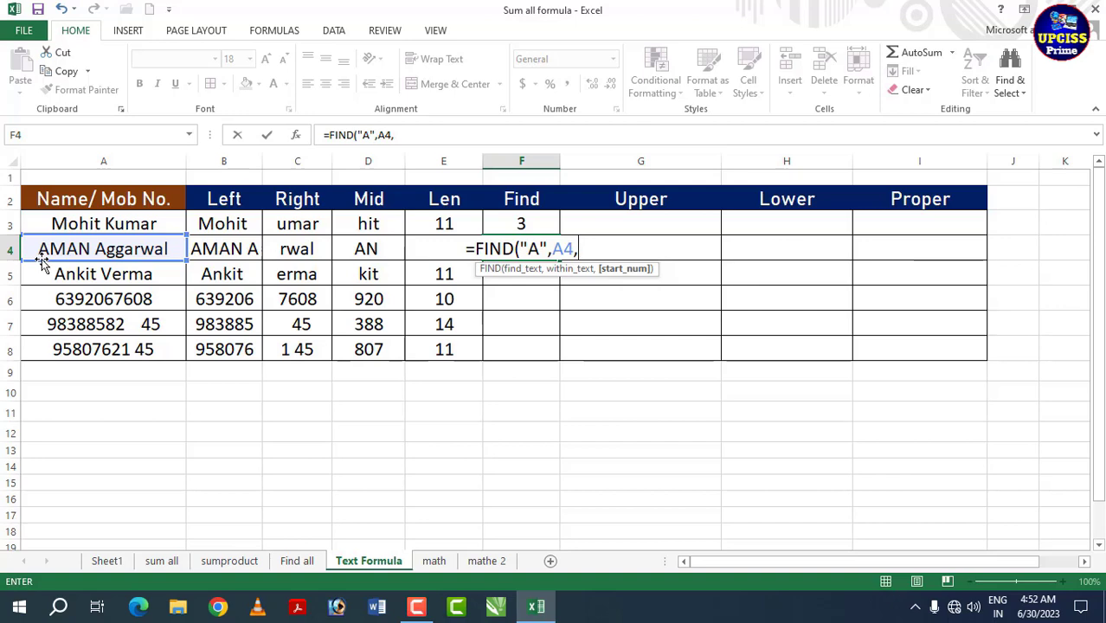
pyautogui.write('2')
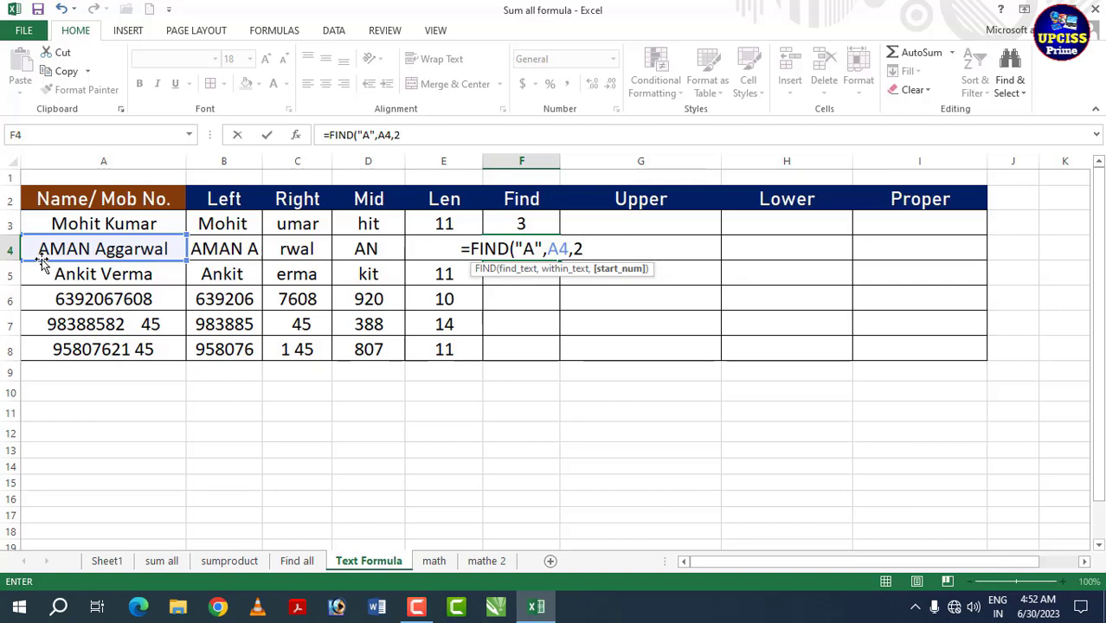
pyautogui.write(')')
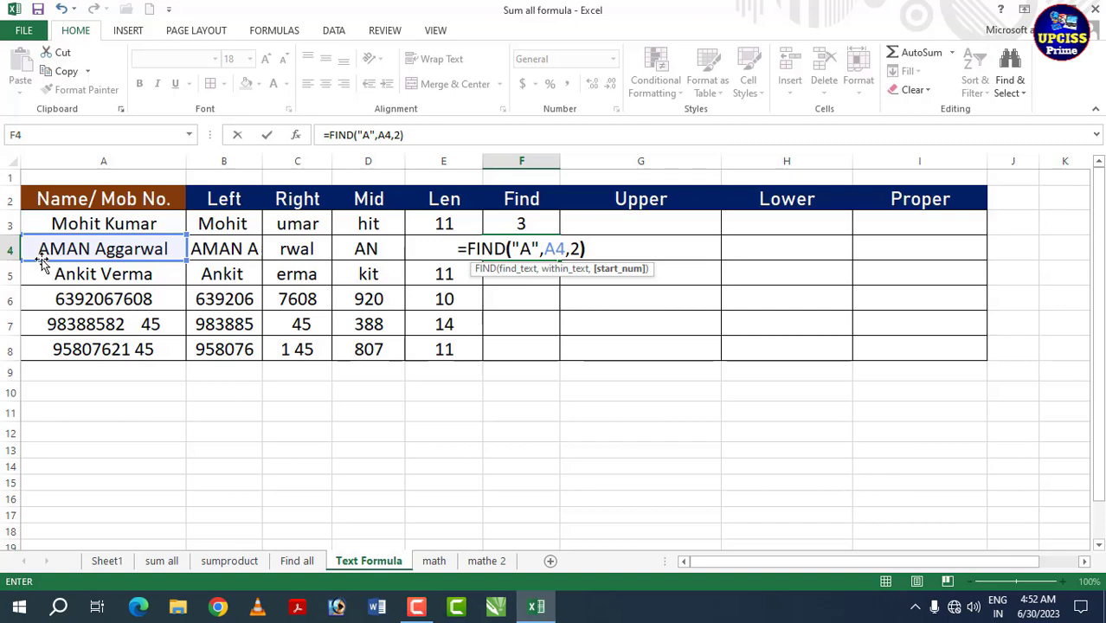
pyautogui.press('Return')
pyautogui.click(521, 248)
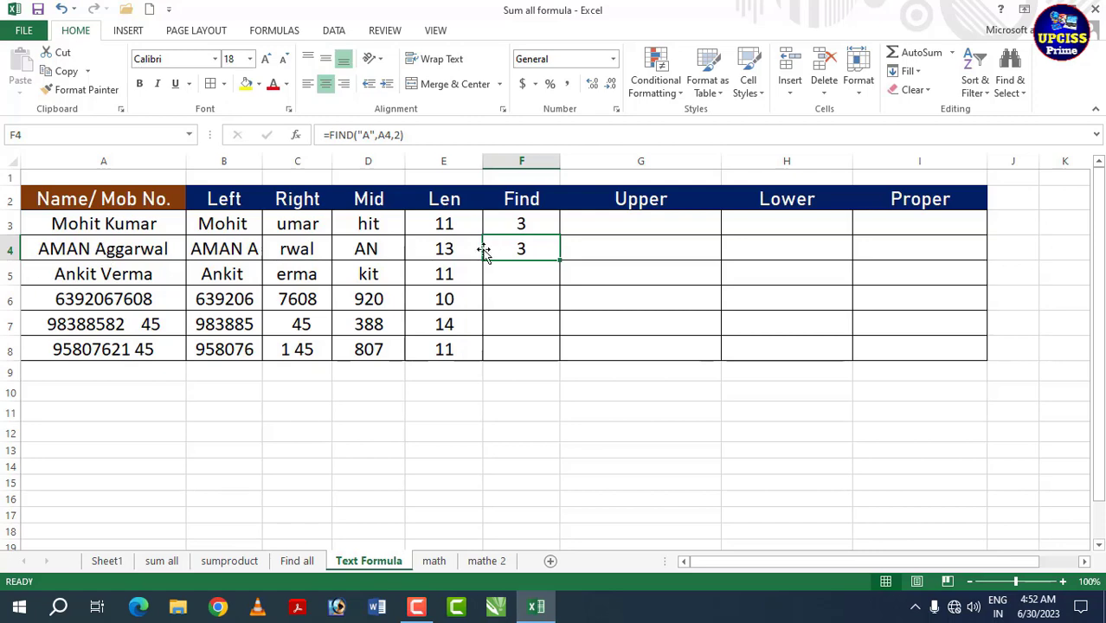
pyautogui.doubleClick(527, 249)
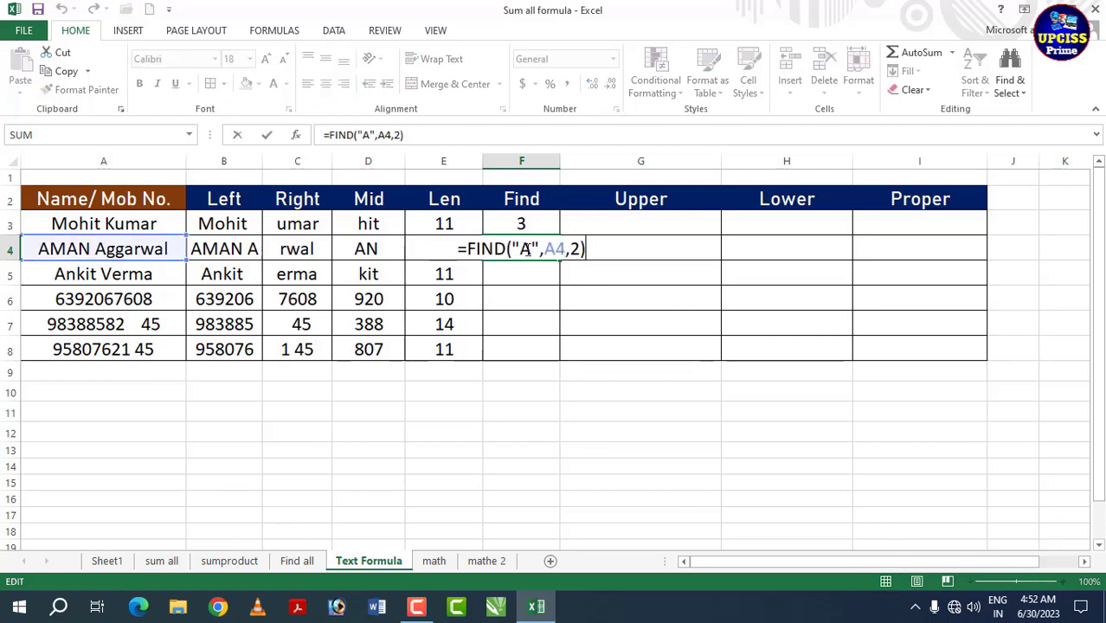
# Change F4's start position from 2 to 4, giving =FIND("A",A4,4) with result 6.
pyautogui.click(569, 250)
pyautogui.press('BackSpace')
pyautogui.write('4')
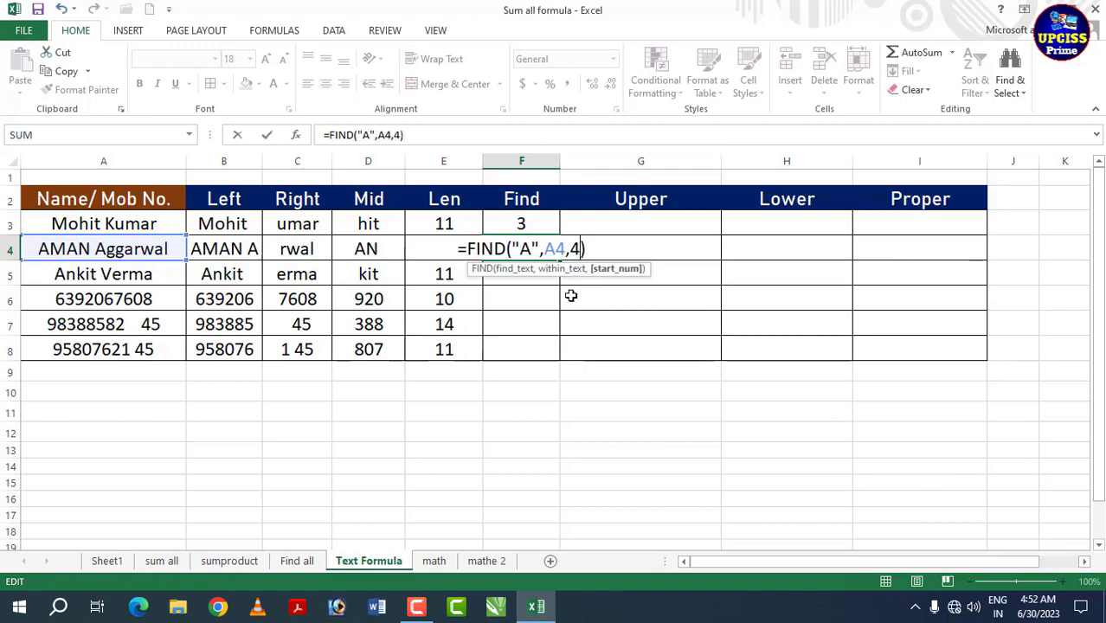
pyautogui.press('Return')
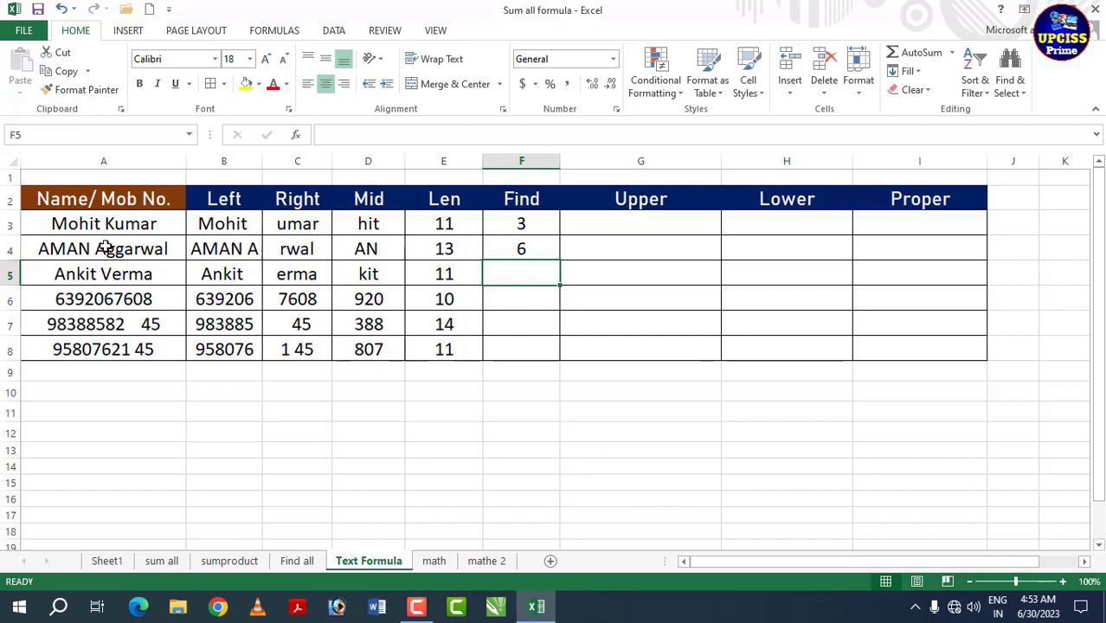
pyautogui.click(506, 248)
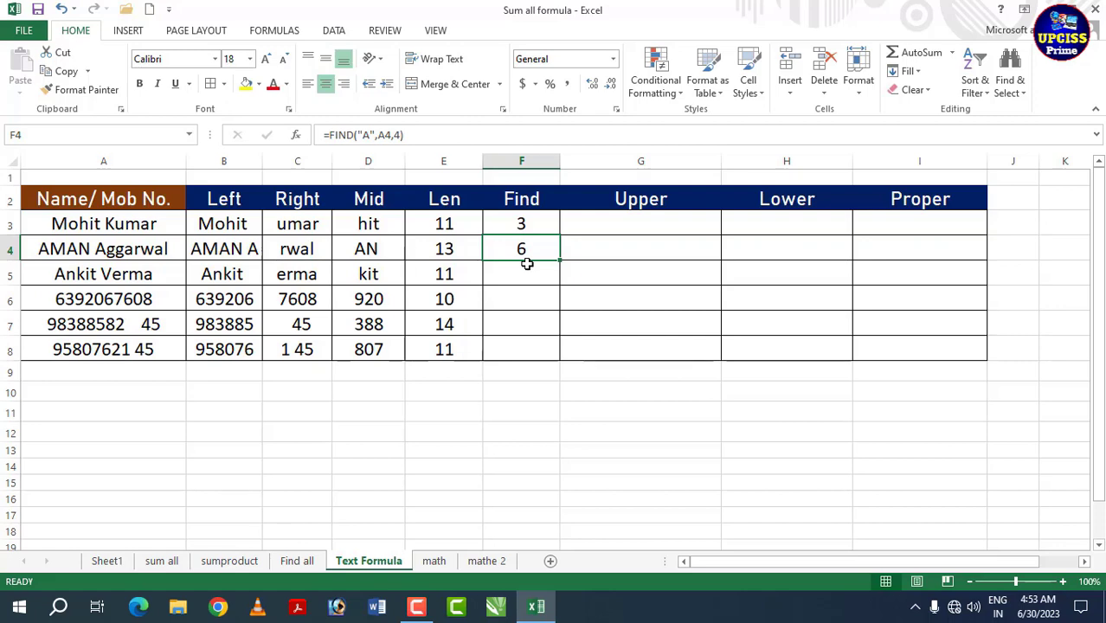
# Edit F4's formula to search for lowercase "a", removing the start position.
pyautogui.doubleClick(527, 260)
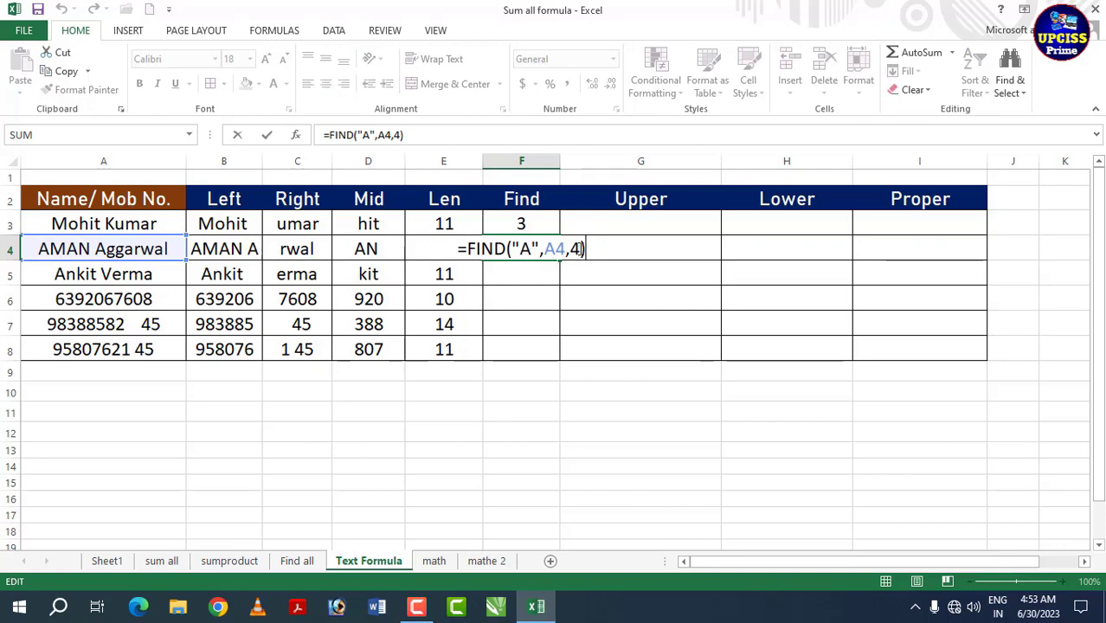
pyautogui.press('Left')
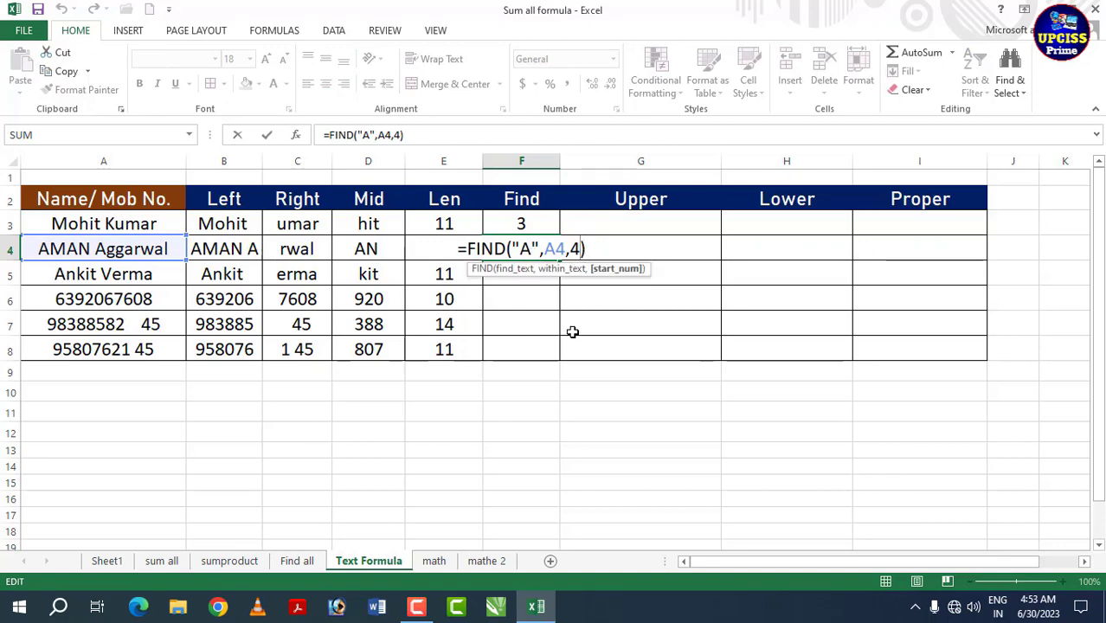
pyautogui.press('BackSpace')
pyautogui.press('BackSpace')
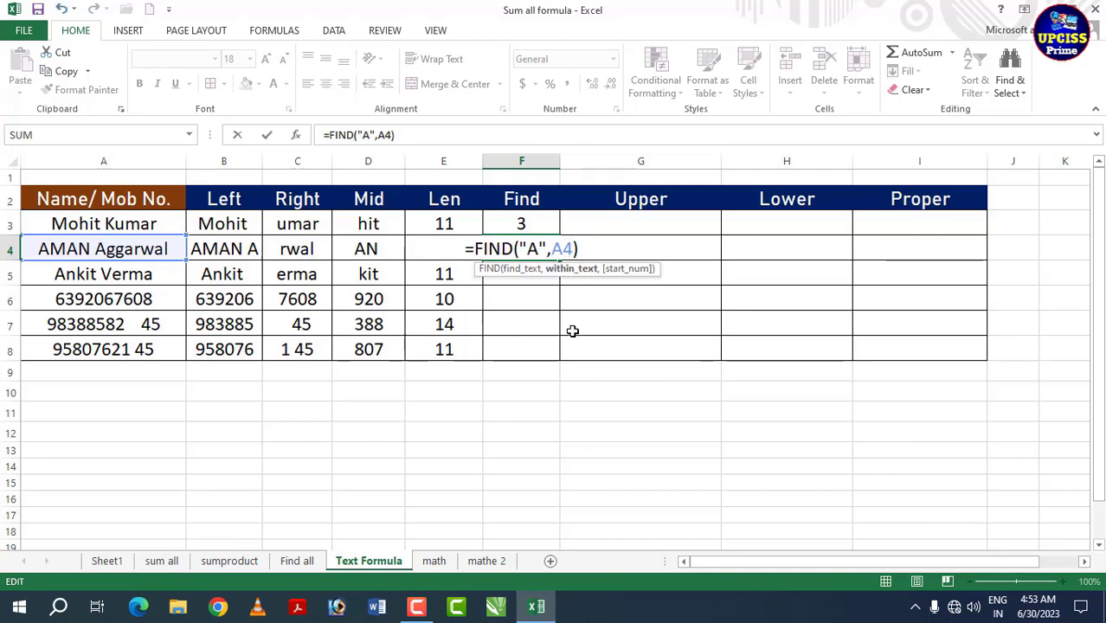
pyautogui.click(538, 251)
pyautogui.press('BackSpace')
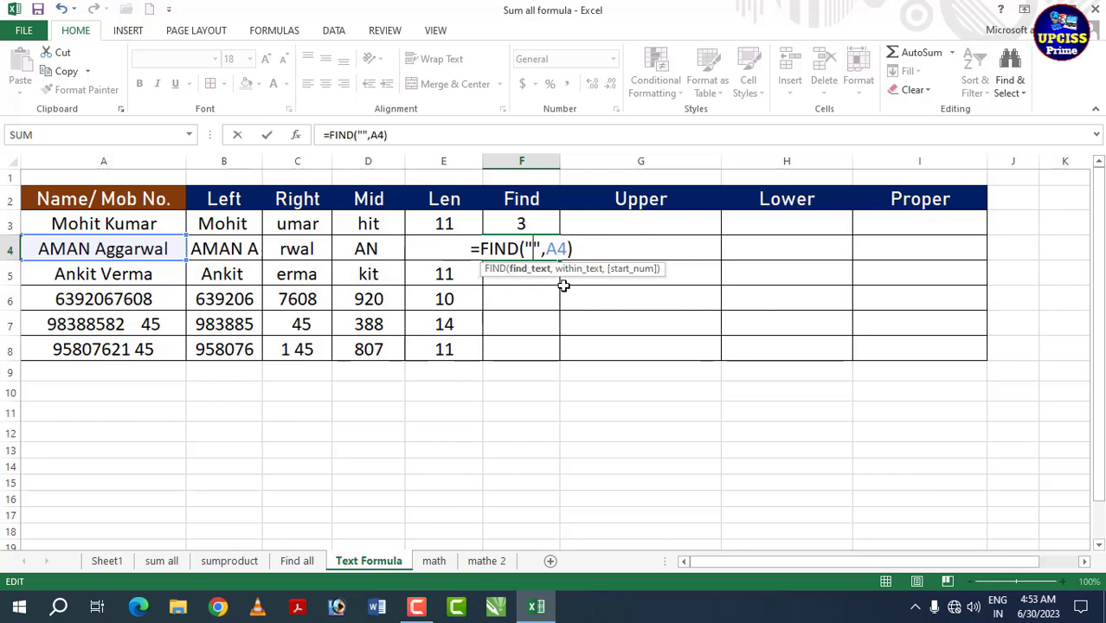
pyautogui.write('a')
pyautogui.press('Return')
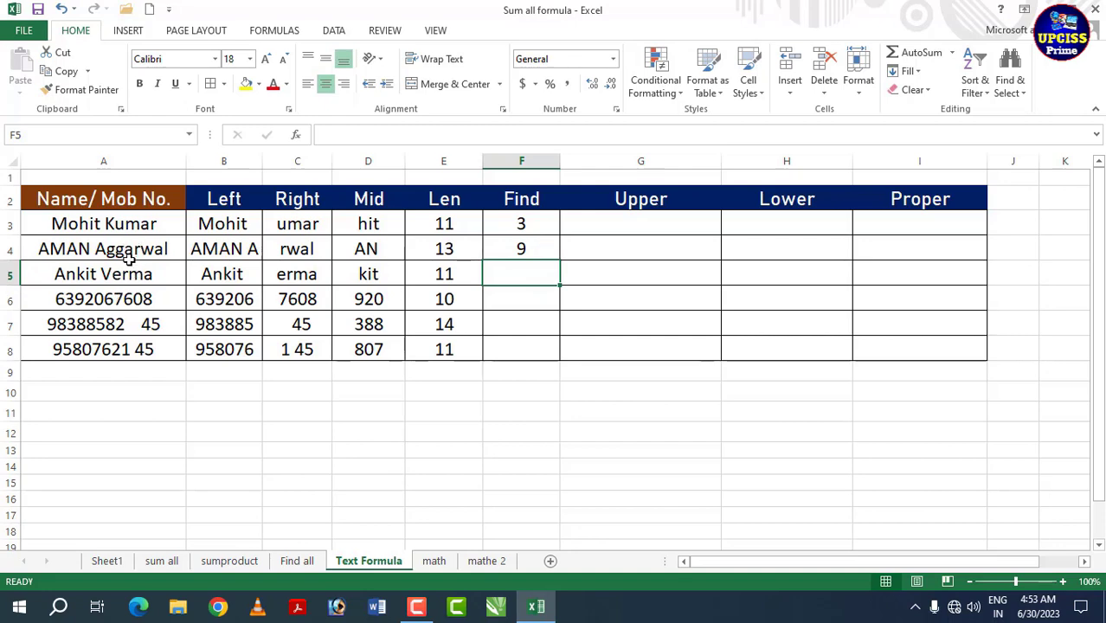
# Add start position 10 so F4 holds =FIND("a",A4,10) and returns 12.
pyautogui.click(501, 248)
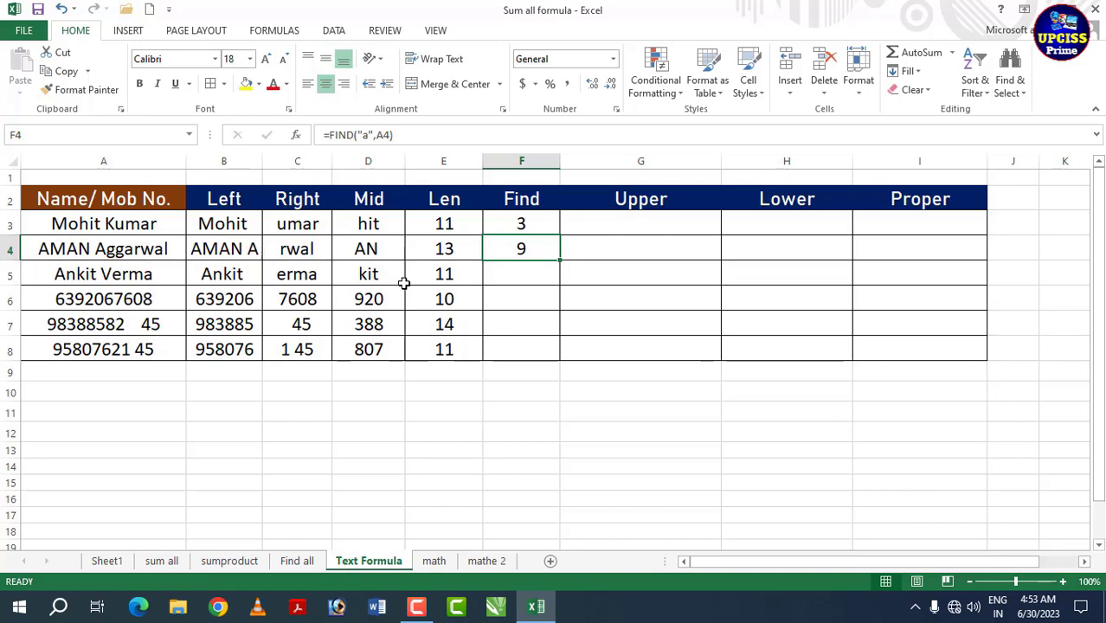
pyautogui.press('F2')
pyautogui.press('Left')
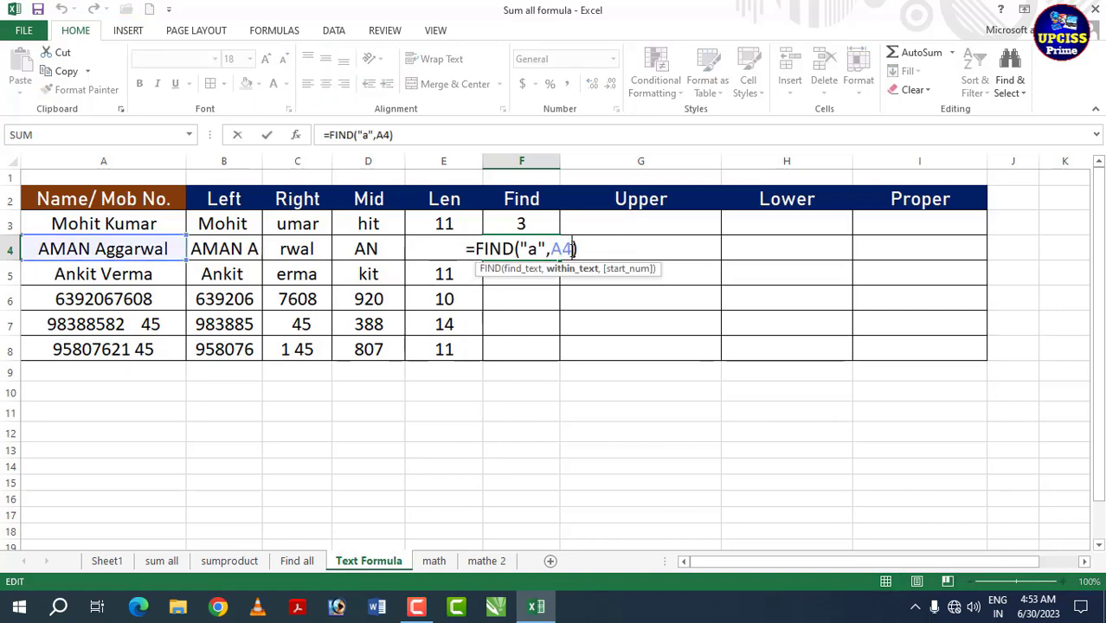
pyautogui.write(',1')
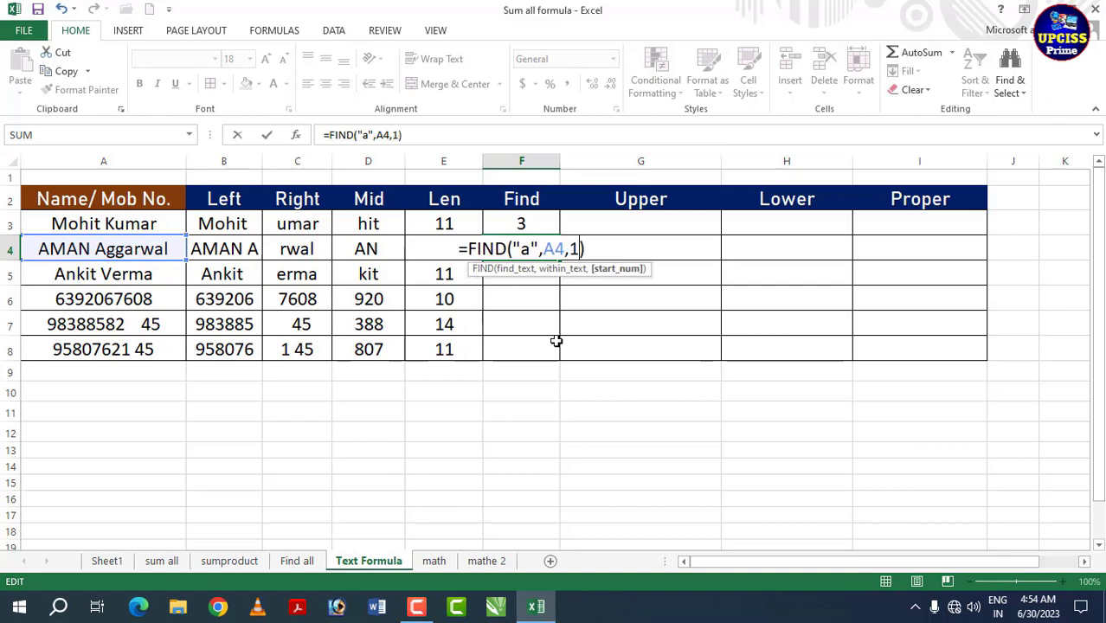
pyautogui.write('0')
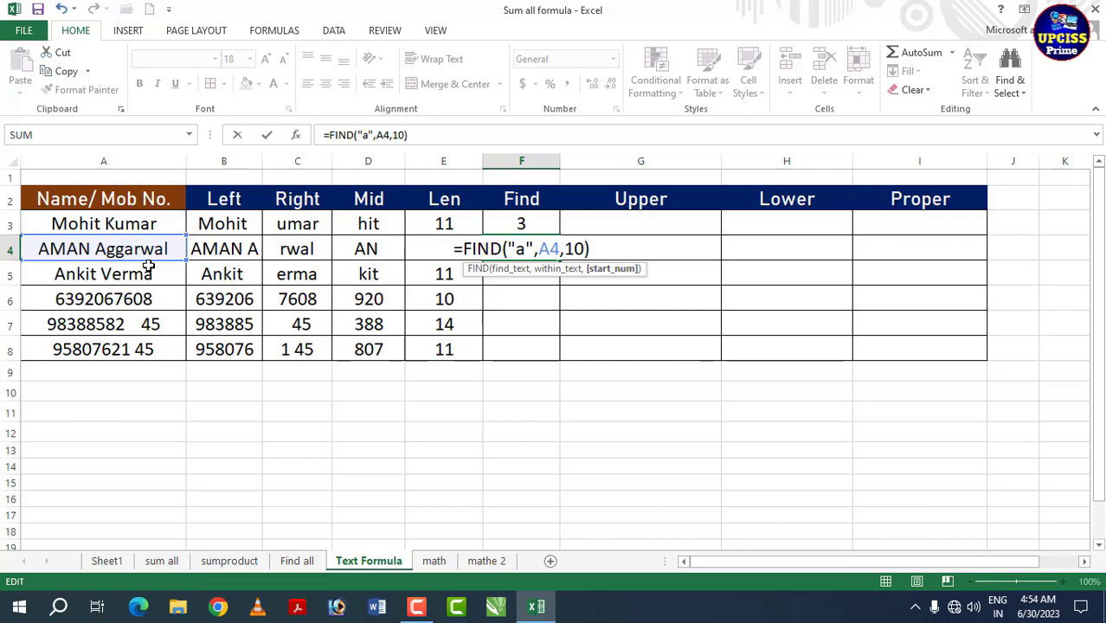
pyautogui.press('Return')
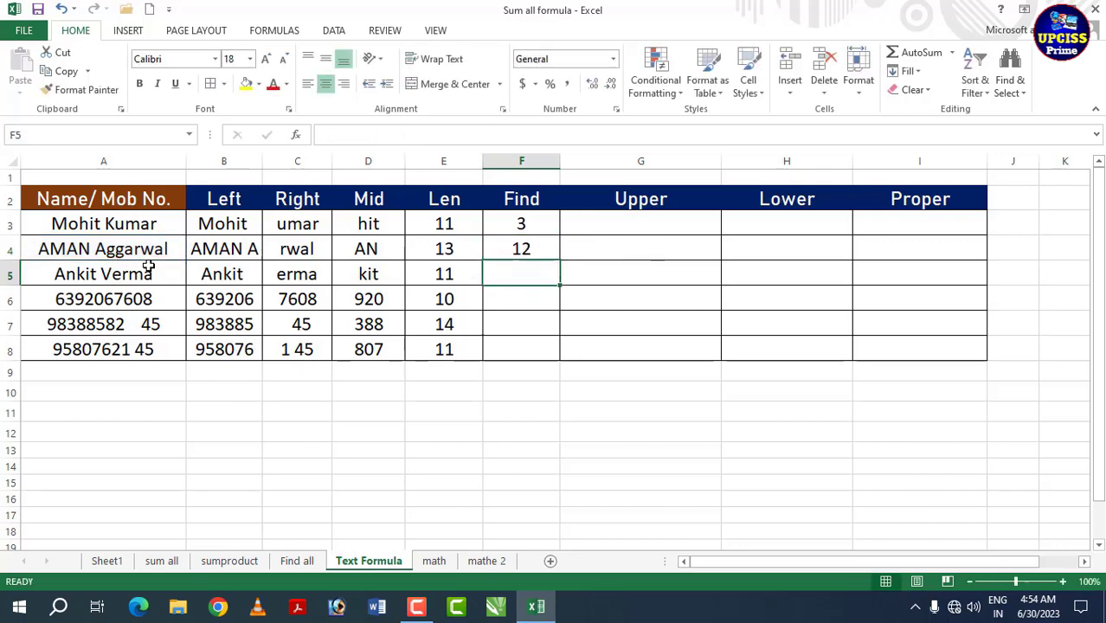
pyautogui.click(524, 249)
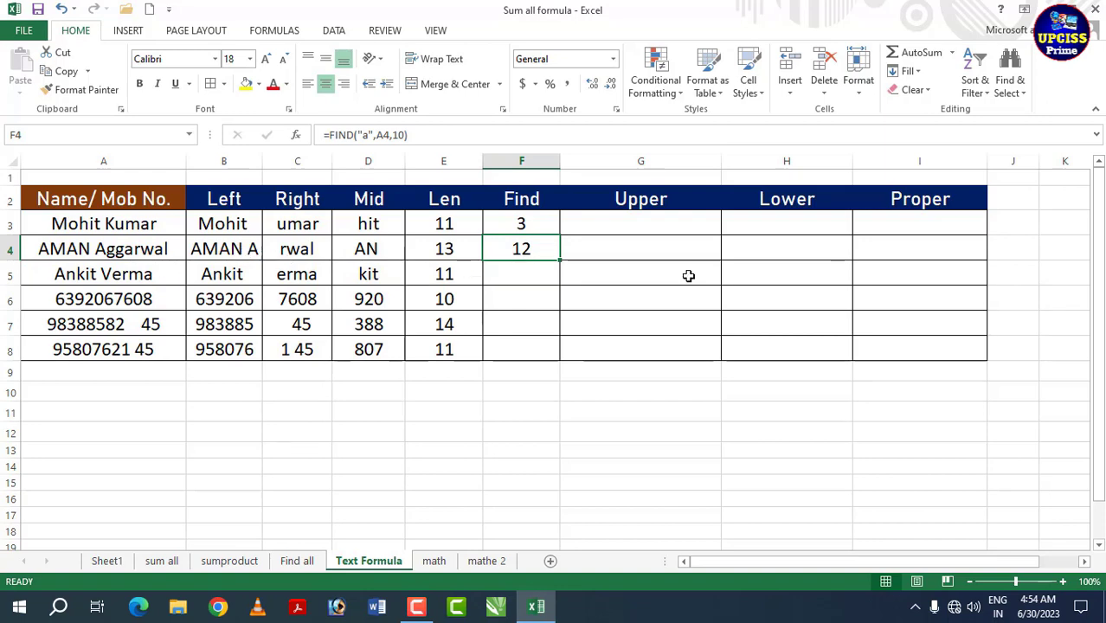
# Select the Find, Len, Mid, Right and Left column cells to review the results.
pyautogui.moveTo(545, 198); pyautogui.dragTo(541, 324)
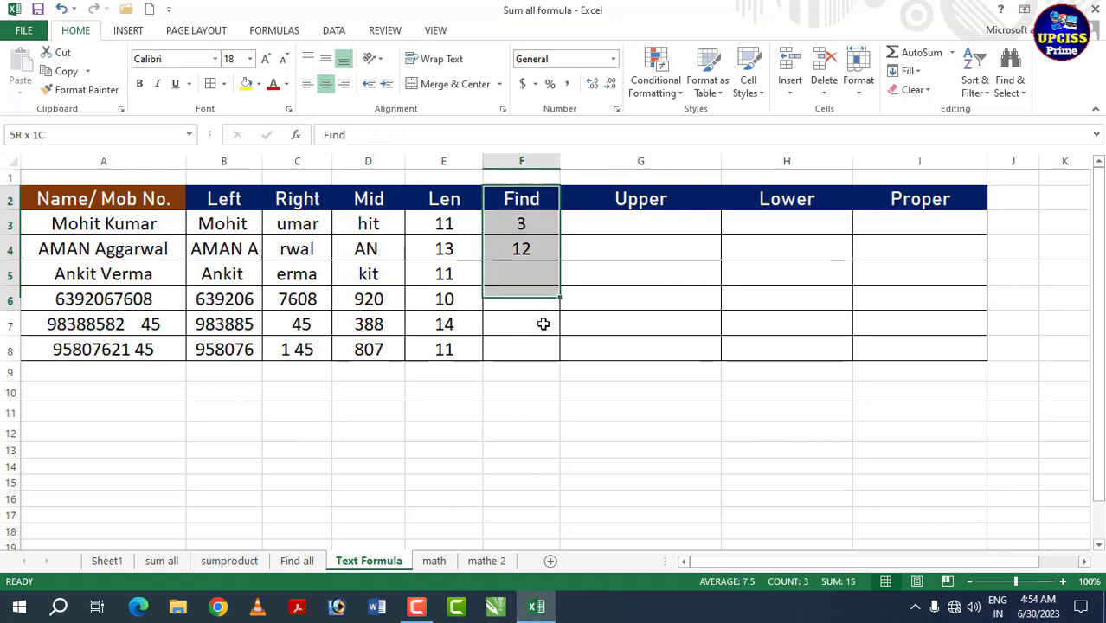
pyautogui.click(586, 275)
pyautogui.moveTo(445, 223); pyautogui.dragTo(445, 250)
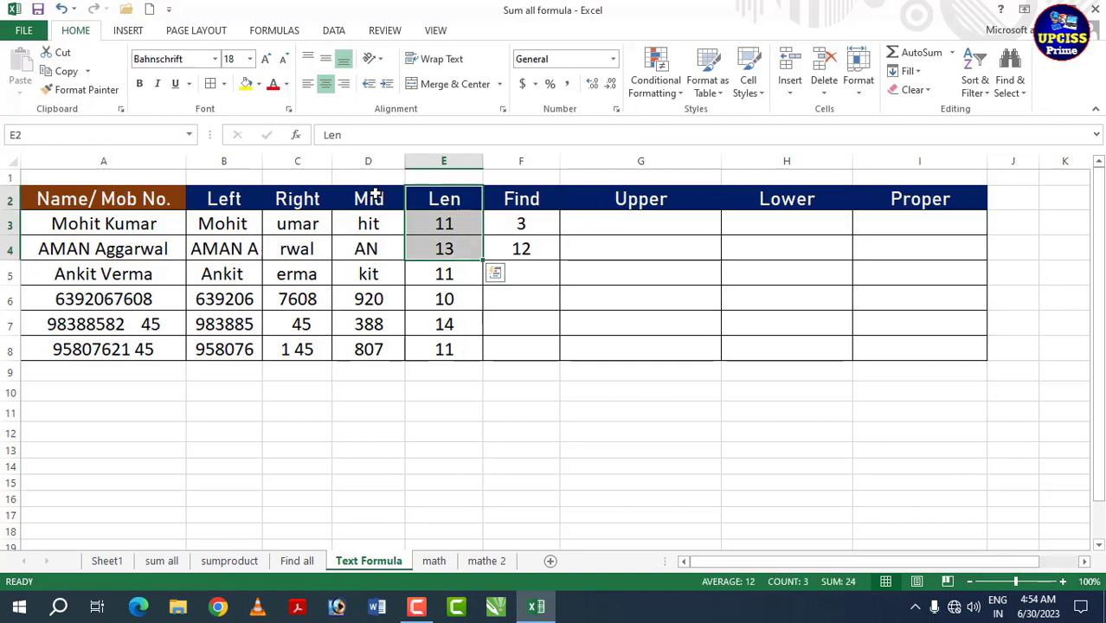
pyautogui.moveTo(368, 201); pyautogui.dragTo(368, 250)
pyautogui.moveTo(297, 198); pyautogui.dragTo(297, 223)
pyautogui.moveTo(226, 198); pyautogui.dragTo(223, 223)
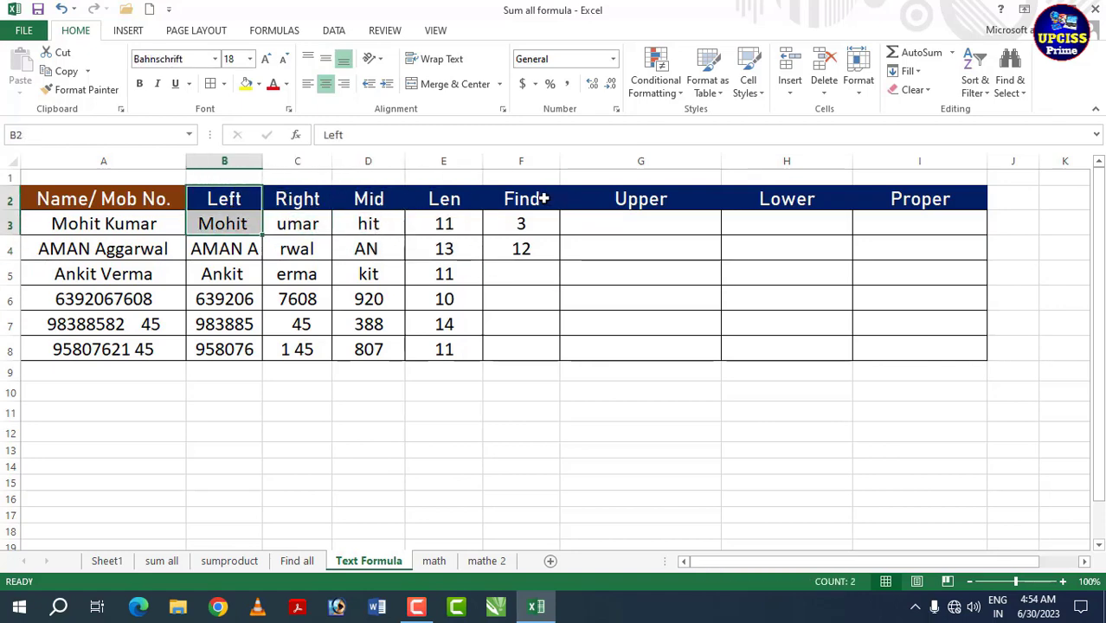
pyautogui.moveTo(538, 199); pyautogui.dragTo(550, 306)
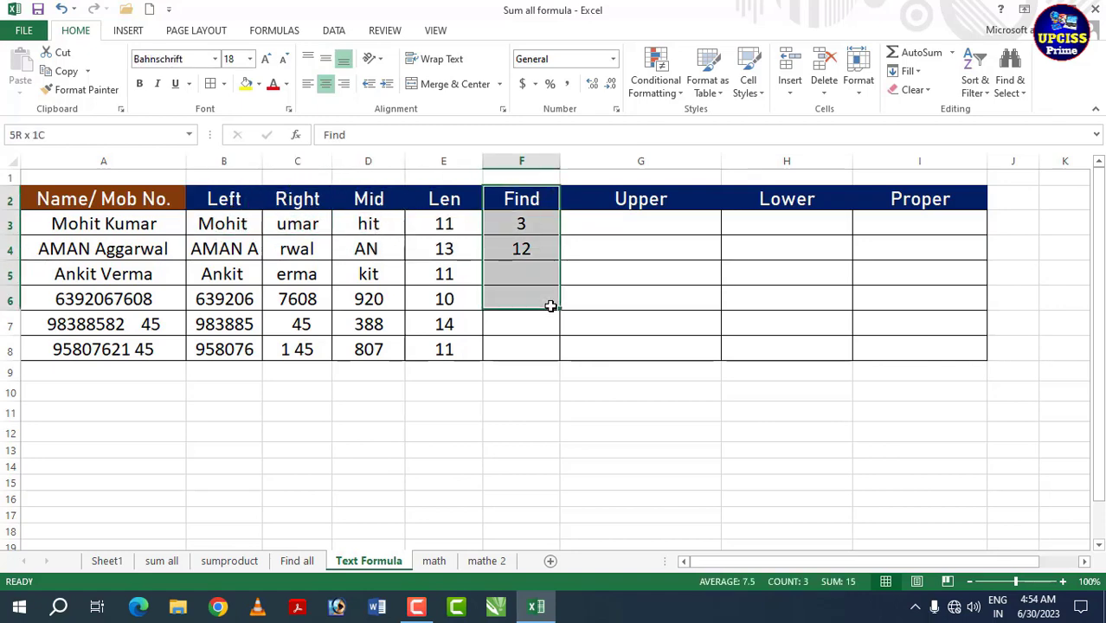
pyautogui.click(667, 217)
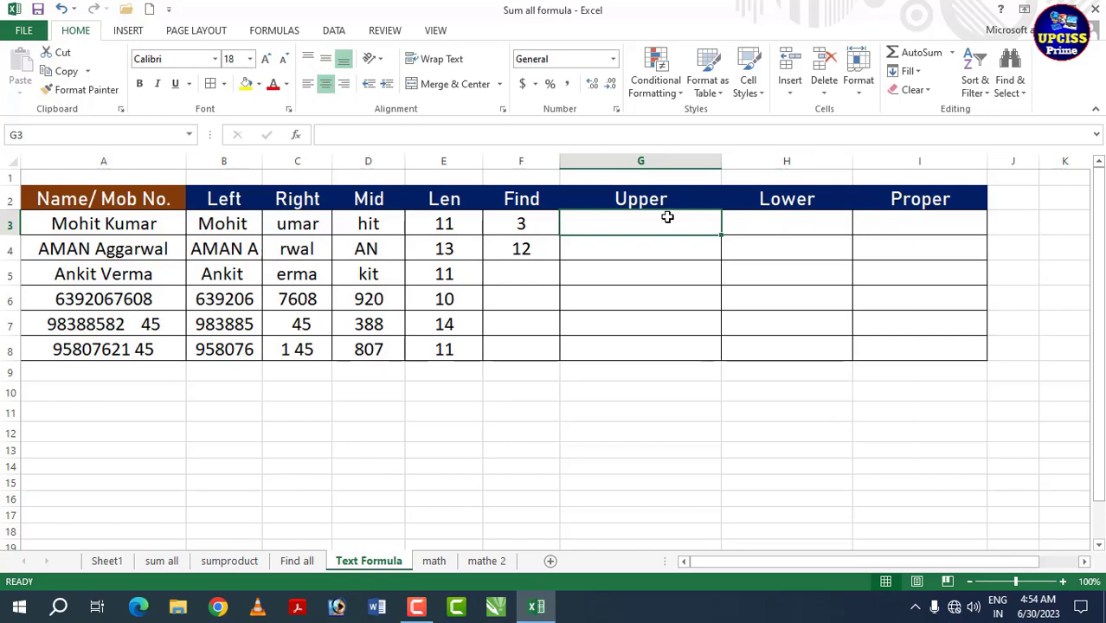
pyautogui.click(71, 227)
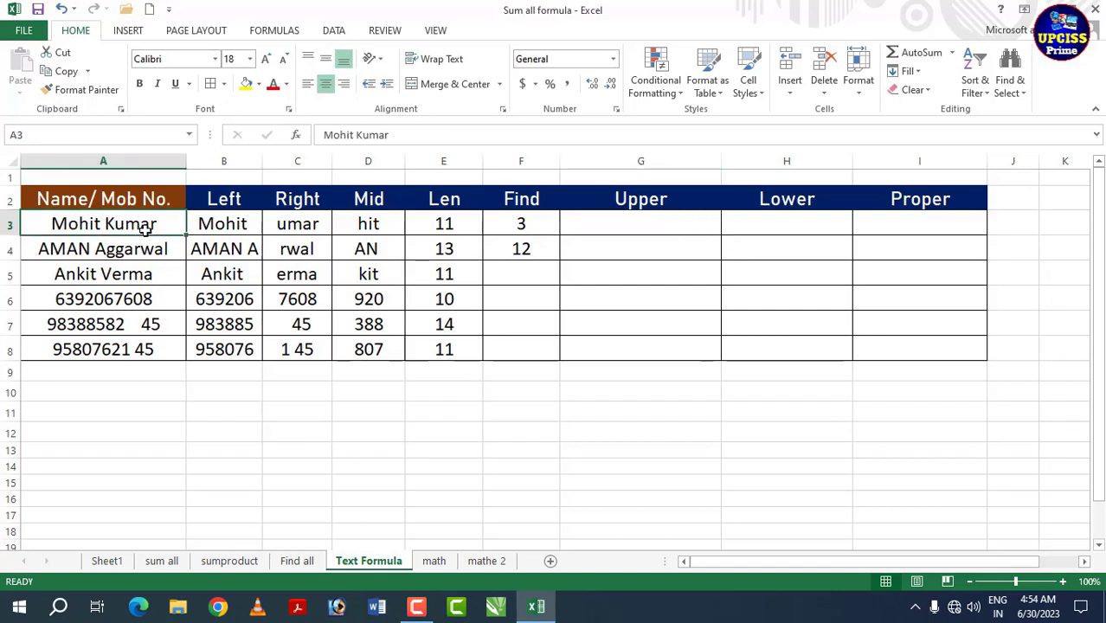
pyautogui.click(642, 228)
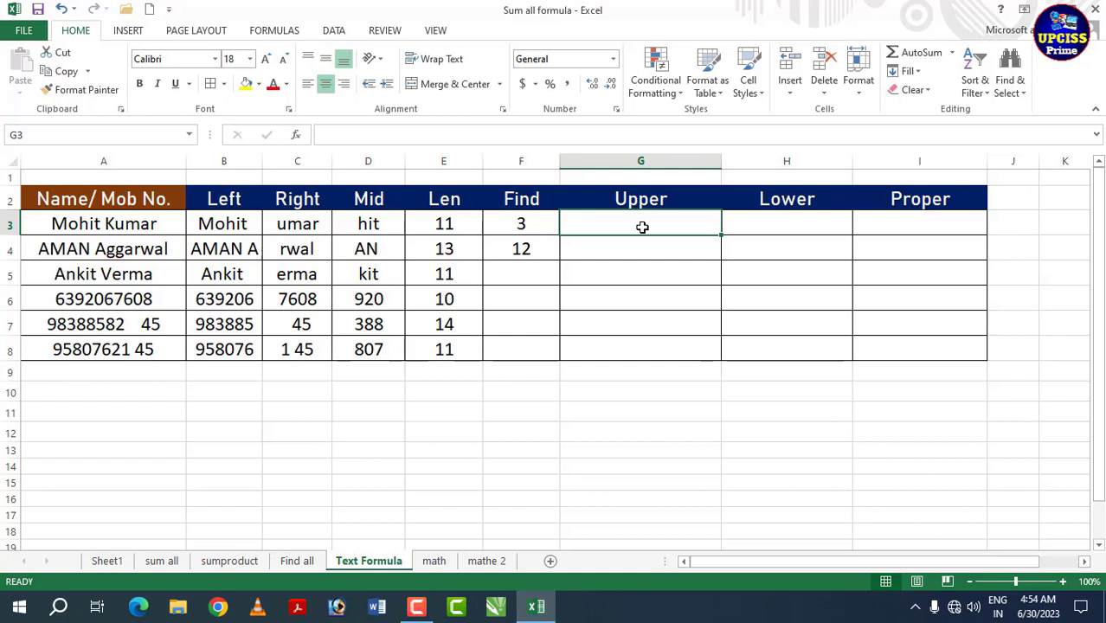
pyautogui.write('=')
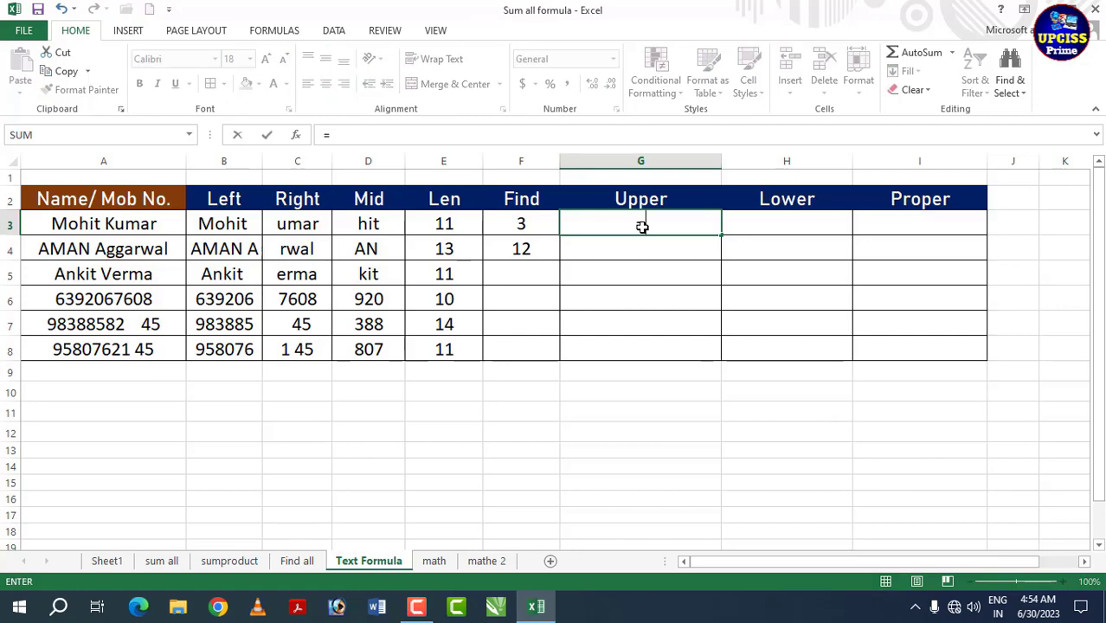
pyautogui.write('up')
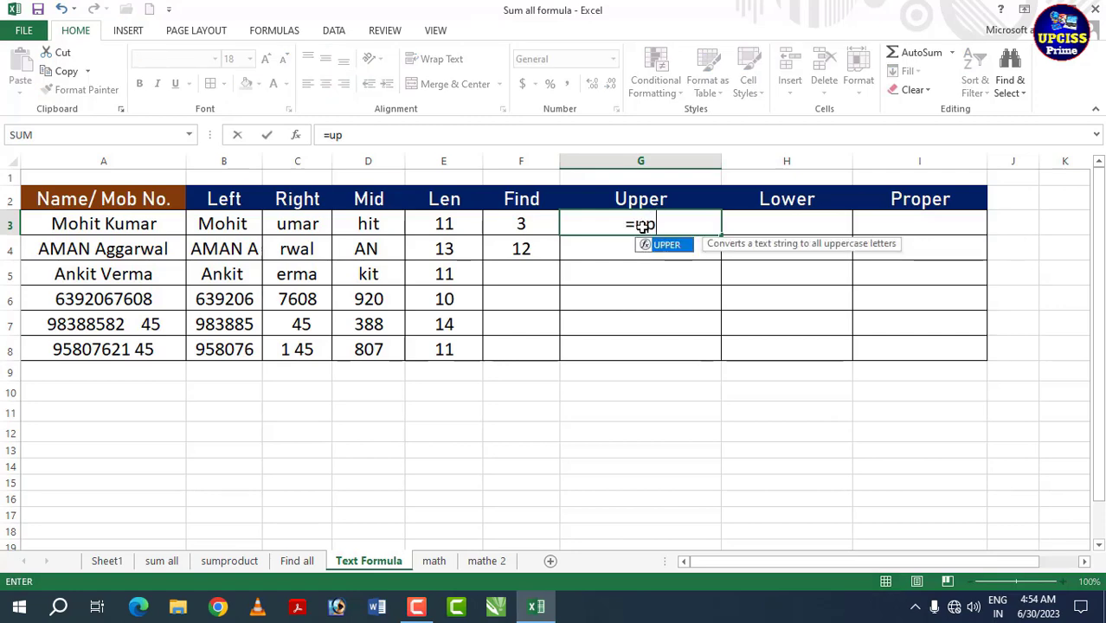
pyautogui.press('Tab')
pyautogui.click(121, 224)
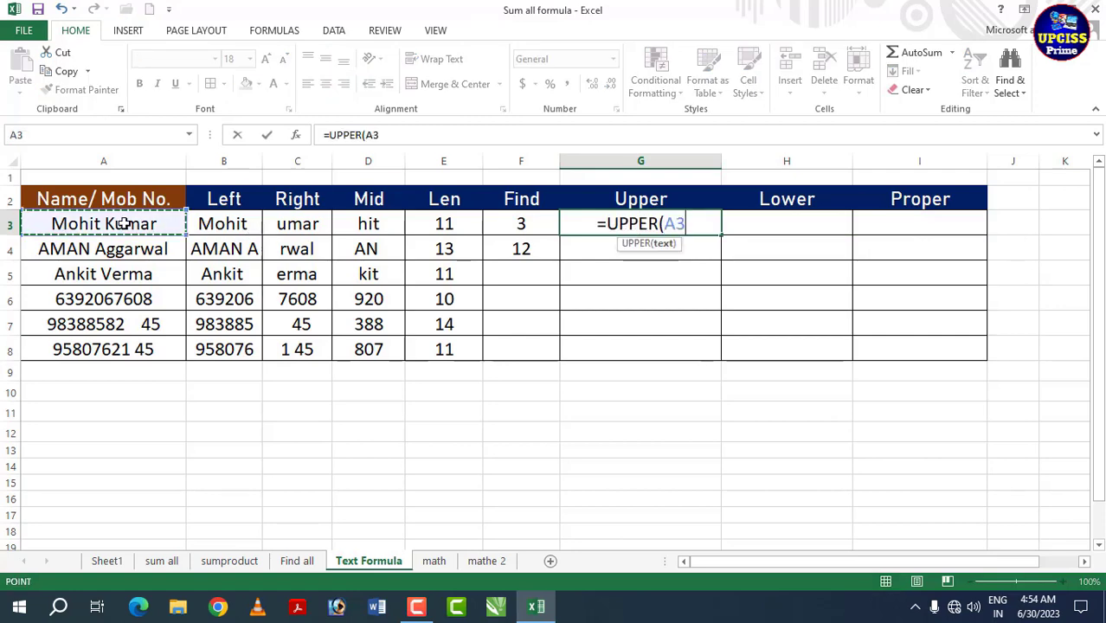
pyautogui.write(')')
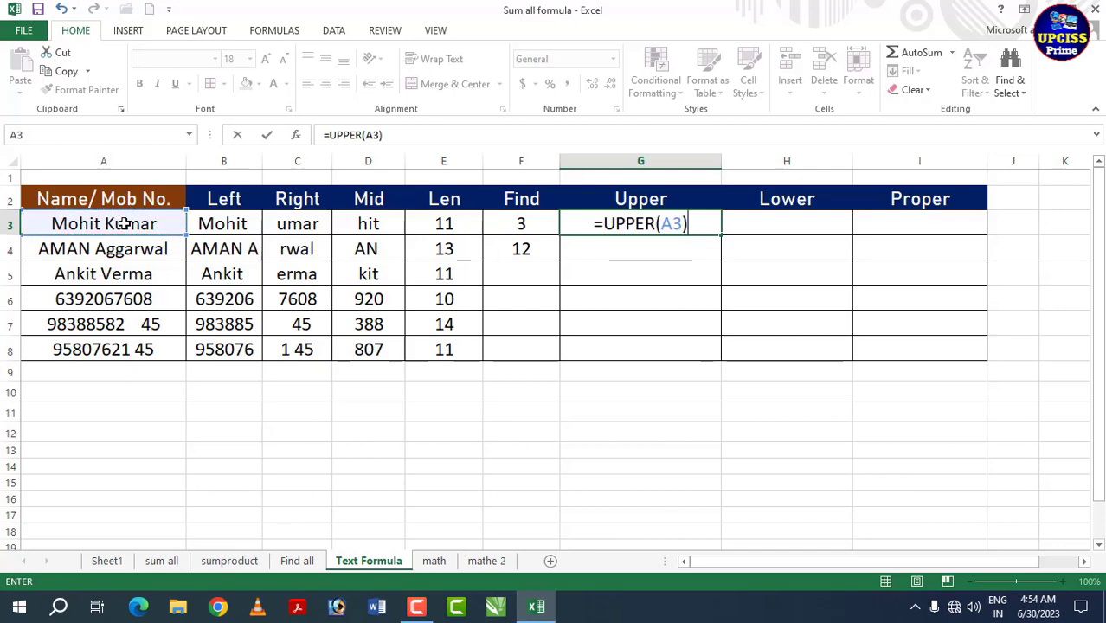
pyautogui.press('Return')
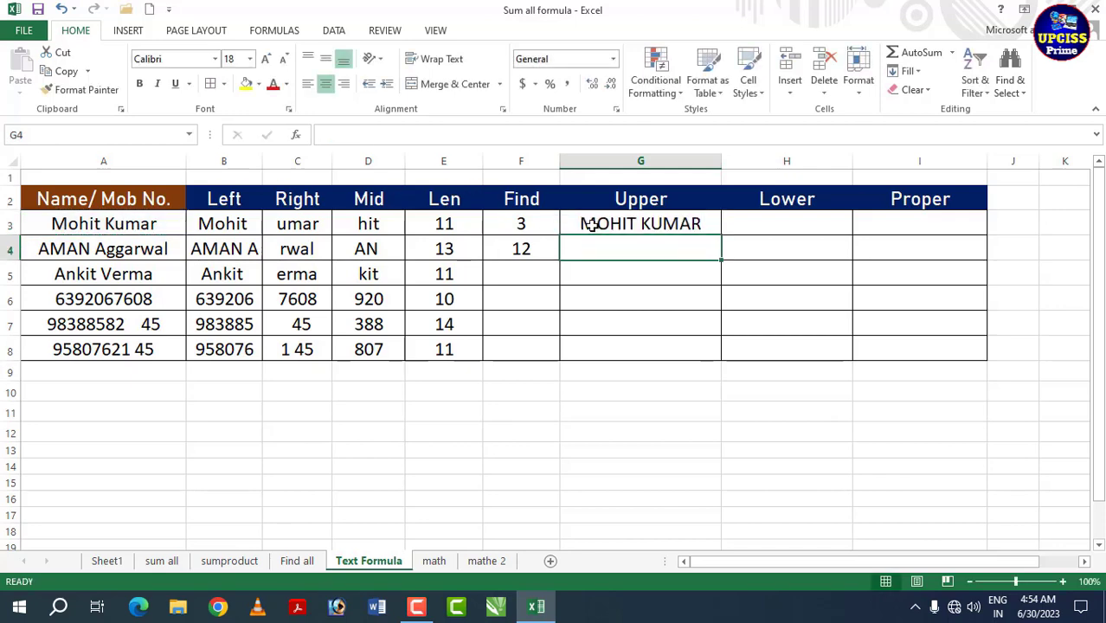
pyautogui.click(586, 225)
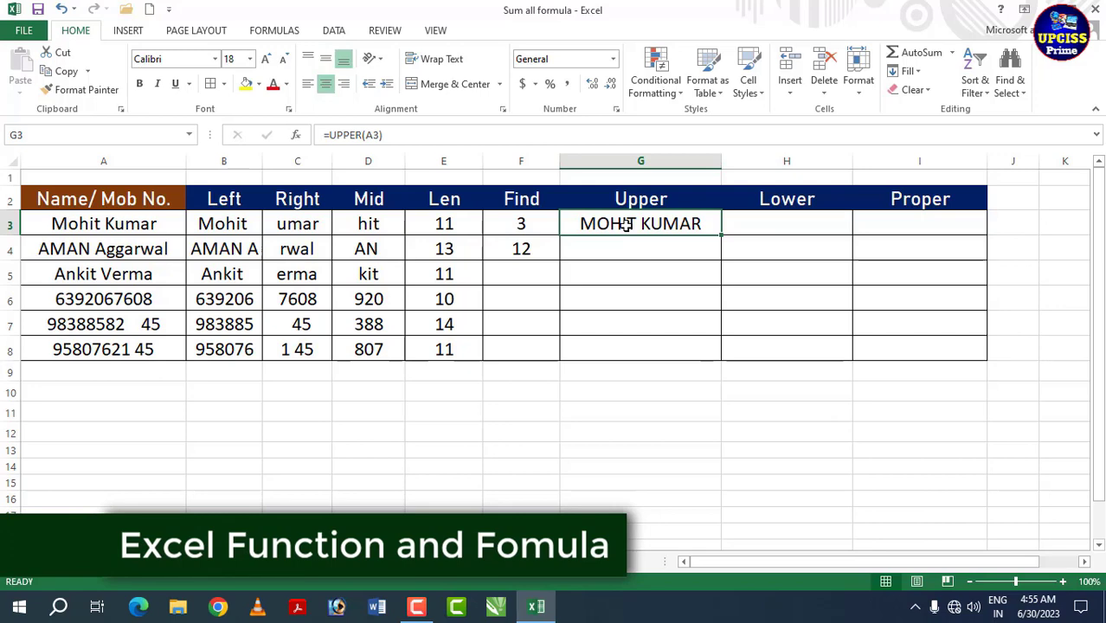
pyautogui.moveTo(720, 234); pyautogui.dragTo(728, 279)
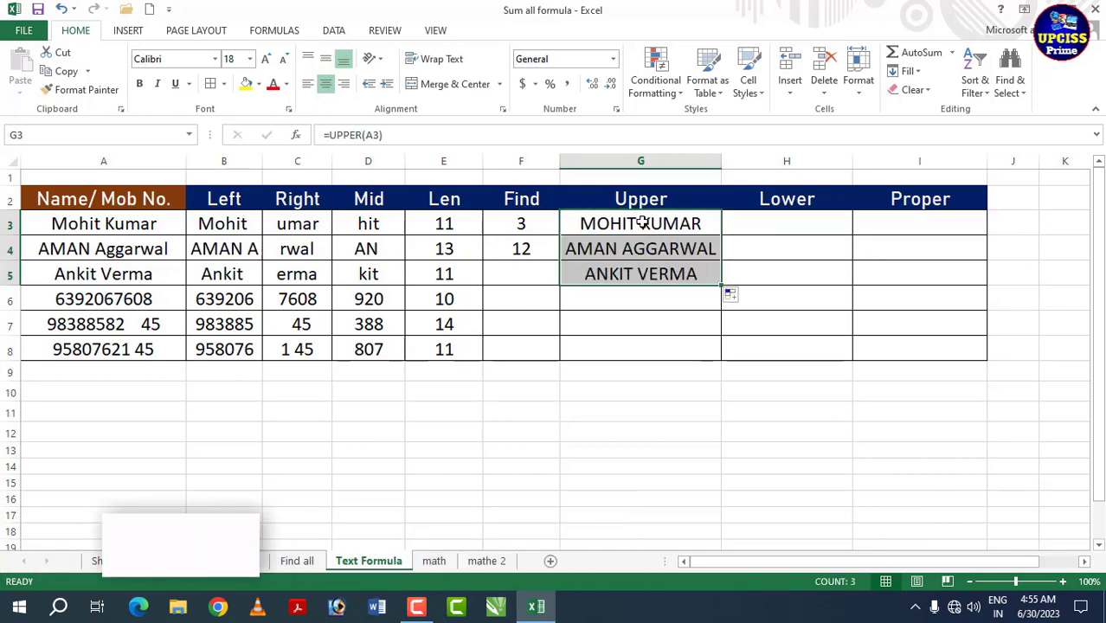
pyautogui.click(601, 255)
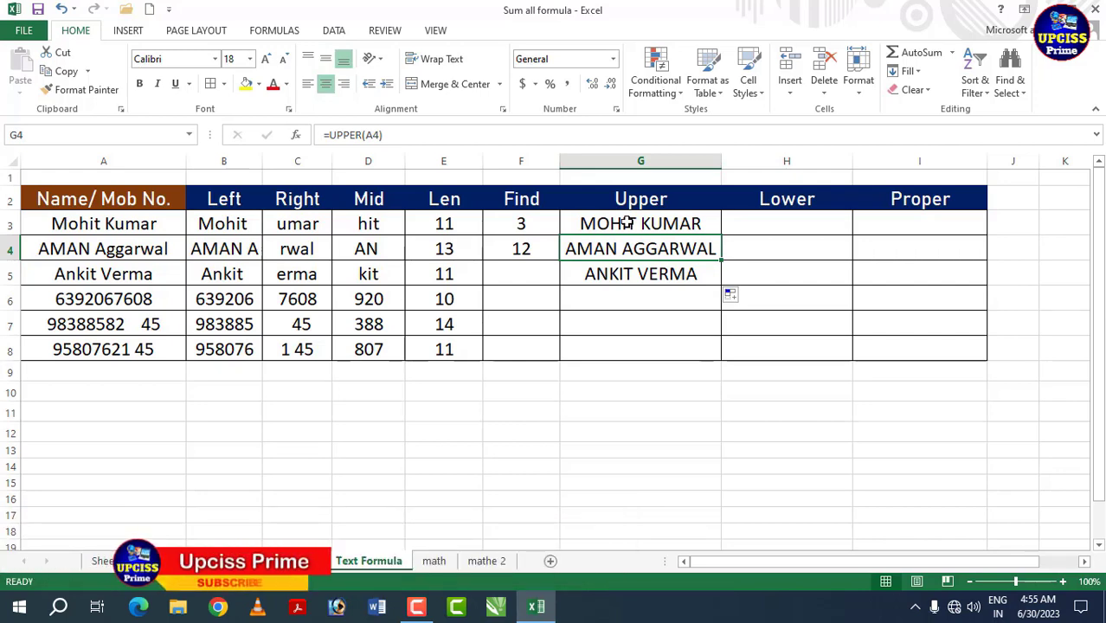
pyautogui.click(780, 221)
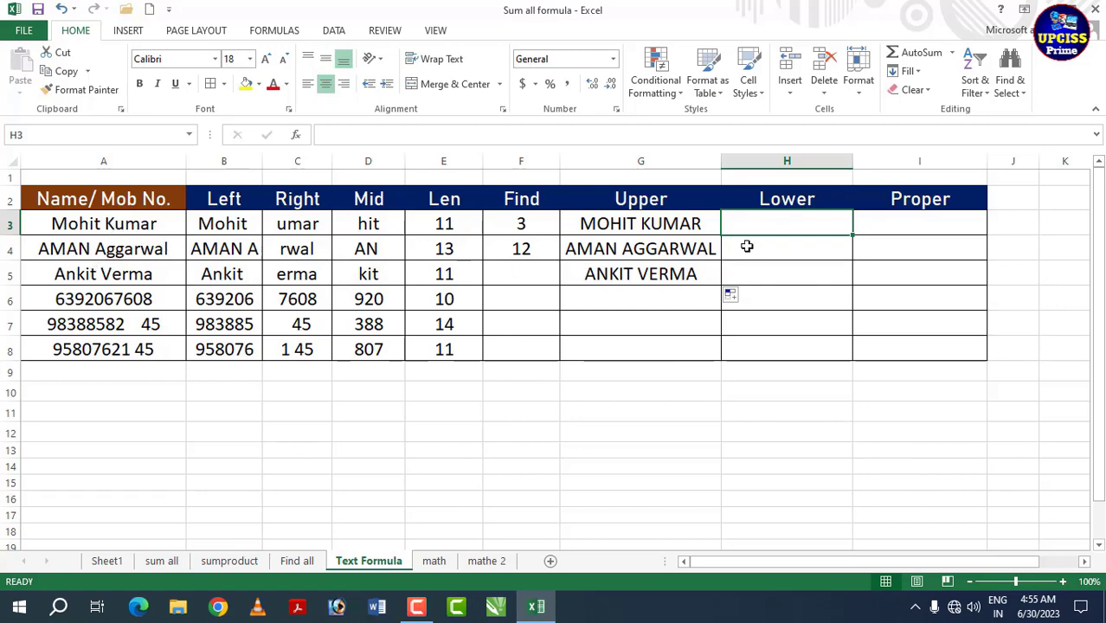
# Enter =LOWER(A3) in H3 and fill it down to H5.
pyautogui.write('=l')
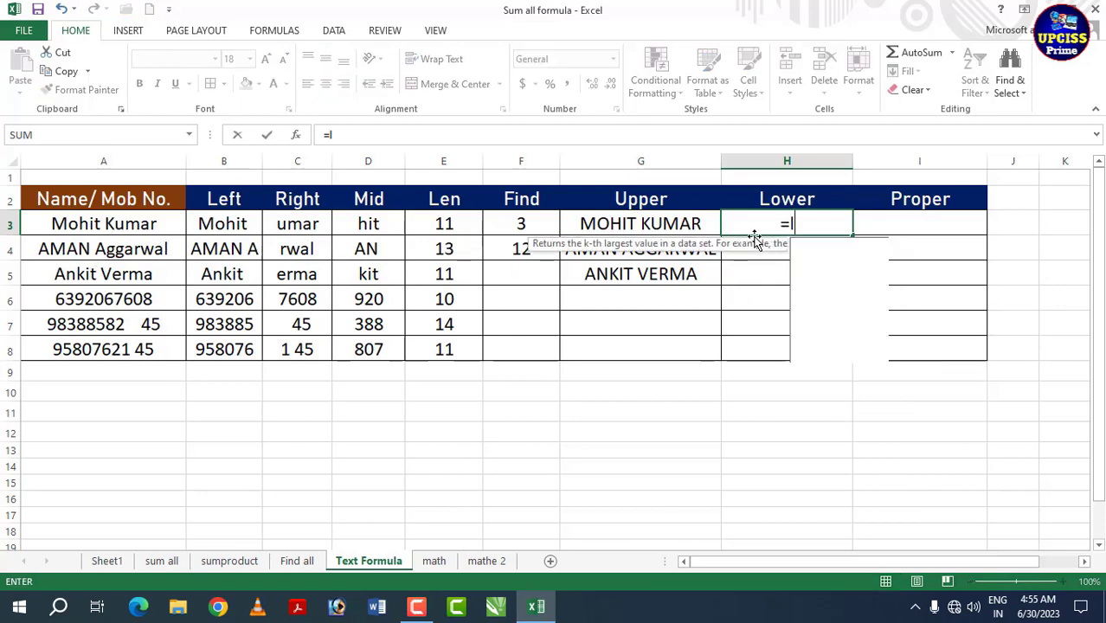
pyautogui.write('ower(')
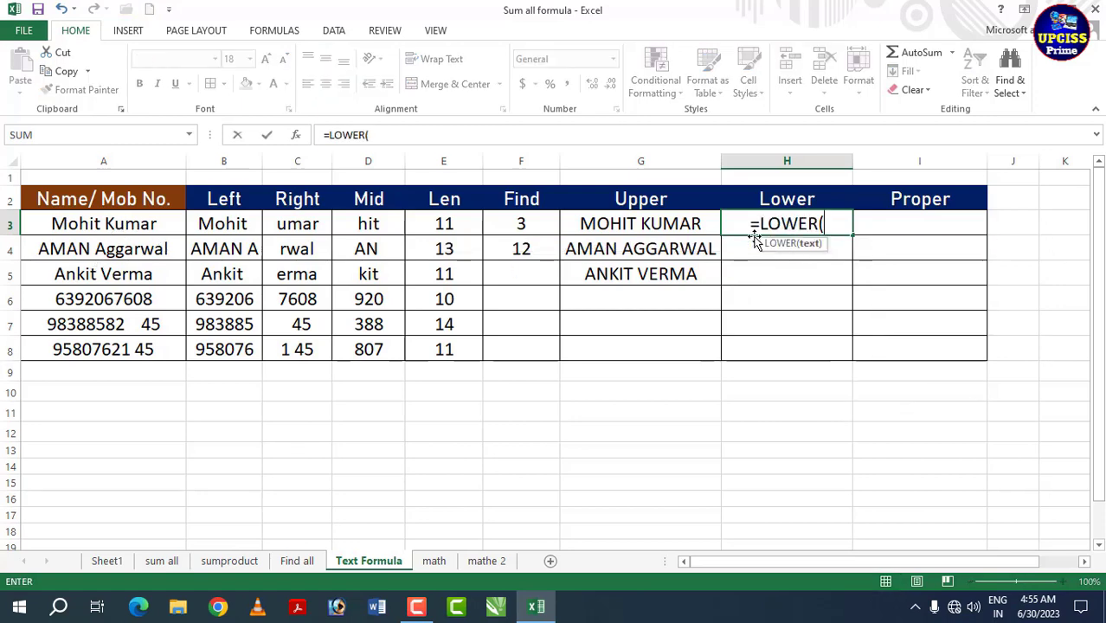
pyautogui.click(126, 223)
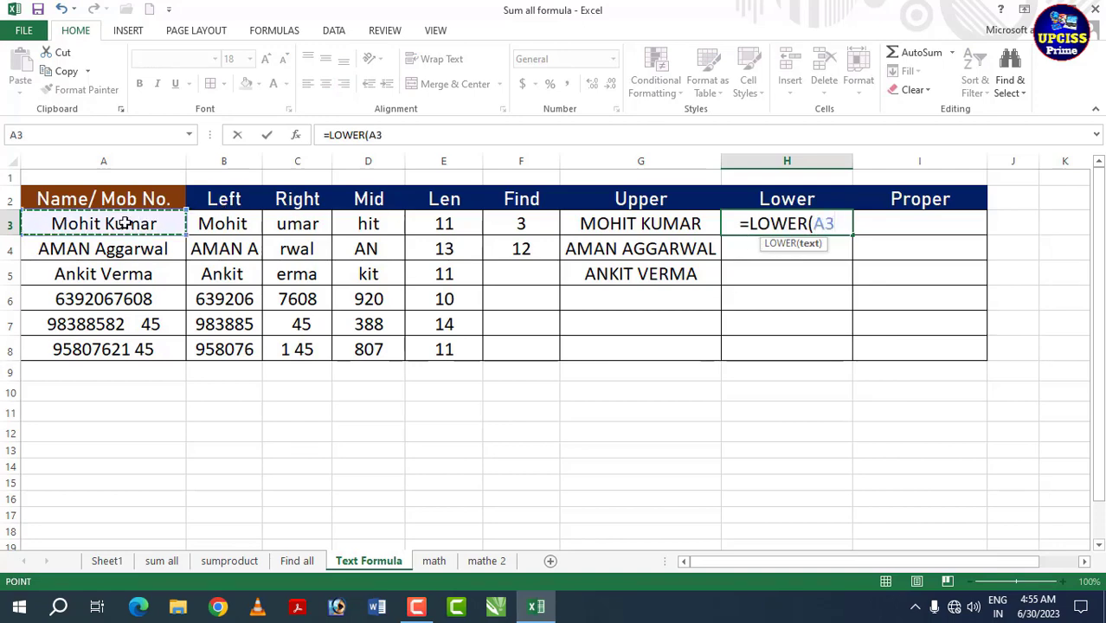
pyautogui.write(')')
pyautogui.press('Return')
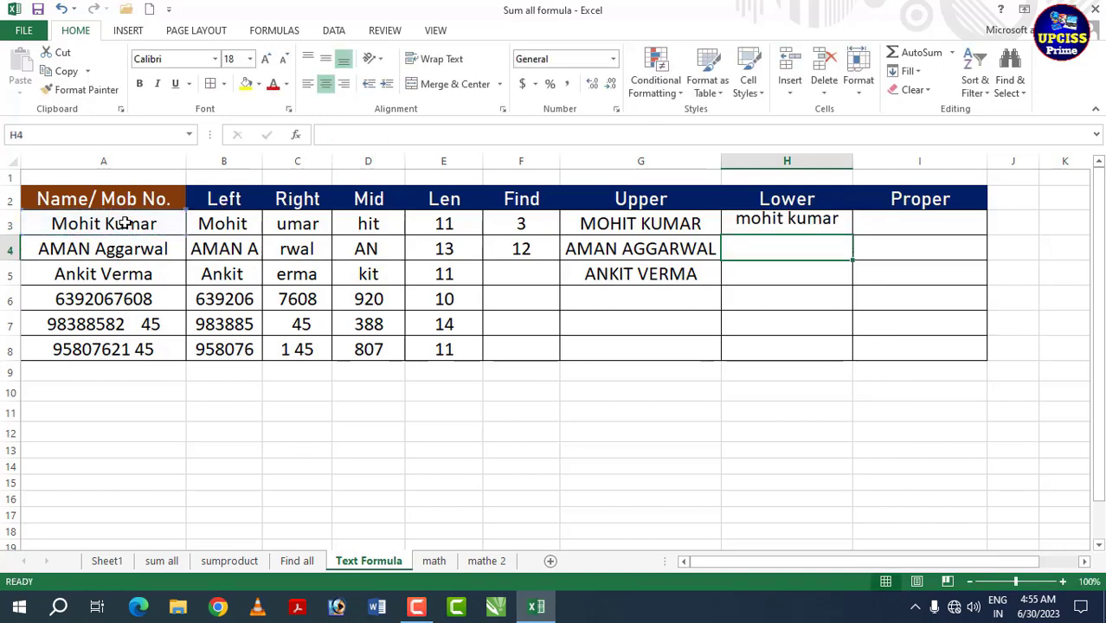
pyautogui.click(804, 229)
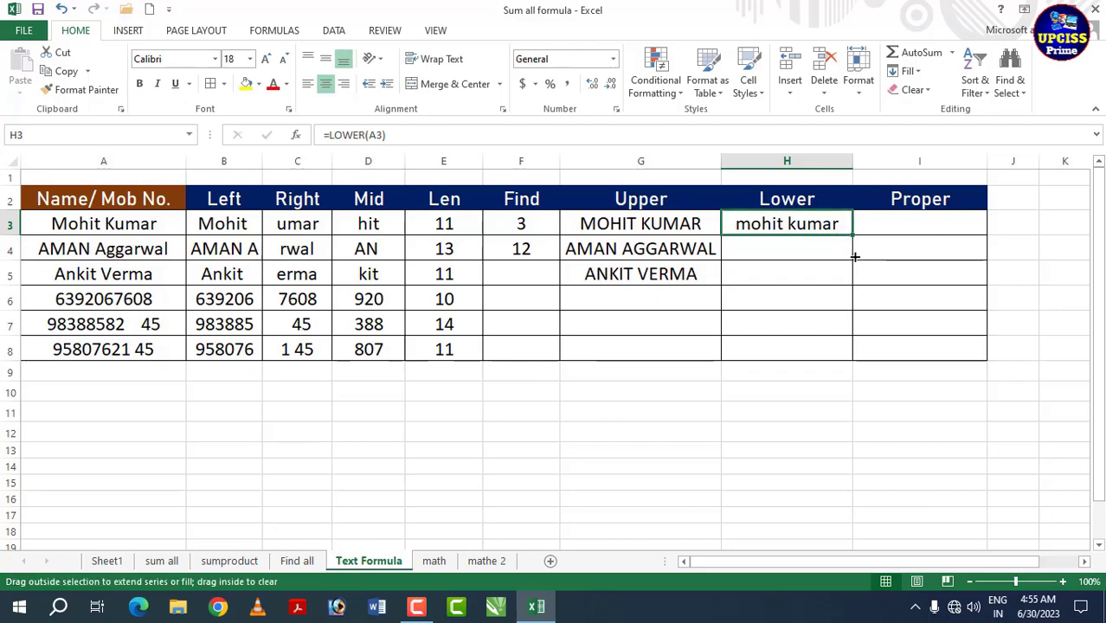
pyautogui.moveTo(853, 233); pyautogui.dragTo(852, 283)
# Review the LOWER formulas in H3:H5 and compare the Upper and Lower result columns.
pyautogui.click(785, 230)
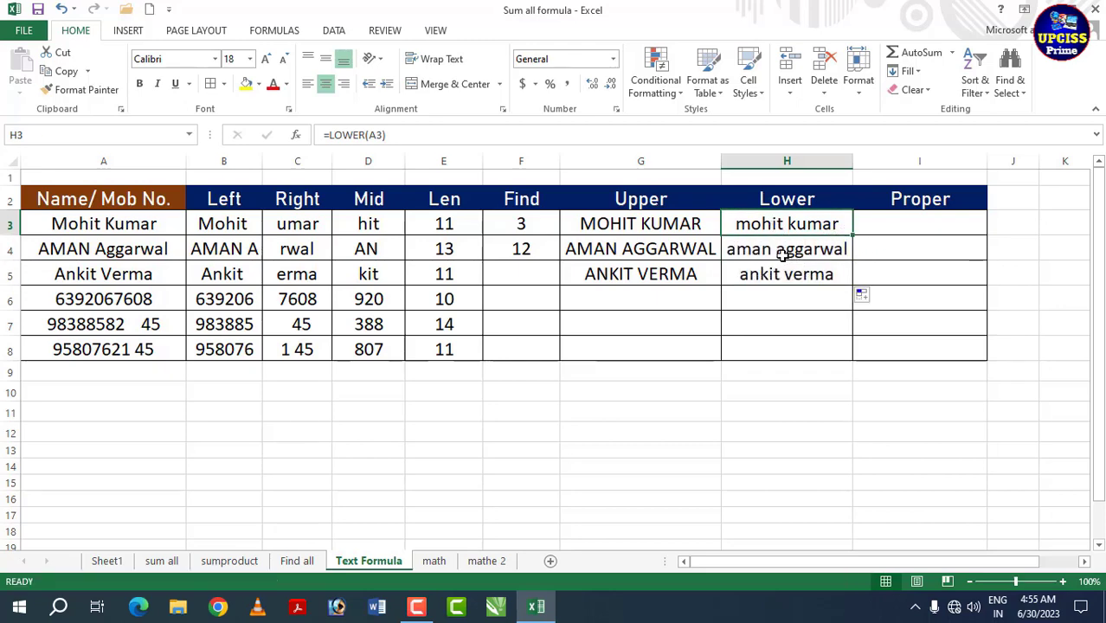
pyautogui.click(782, 254)
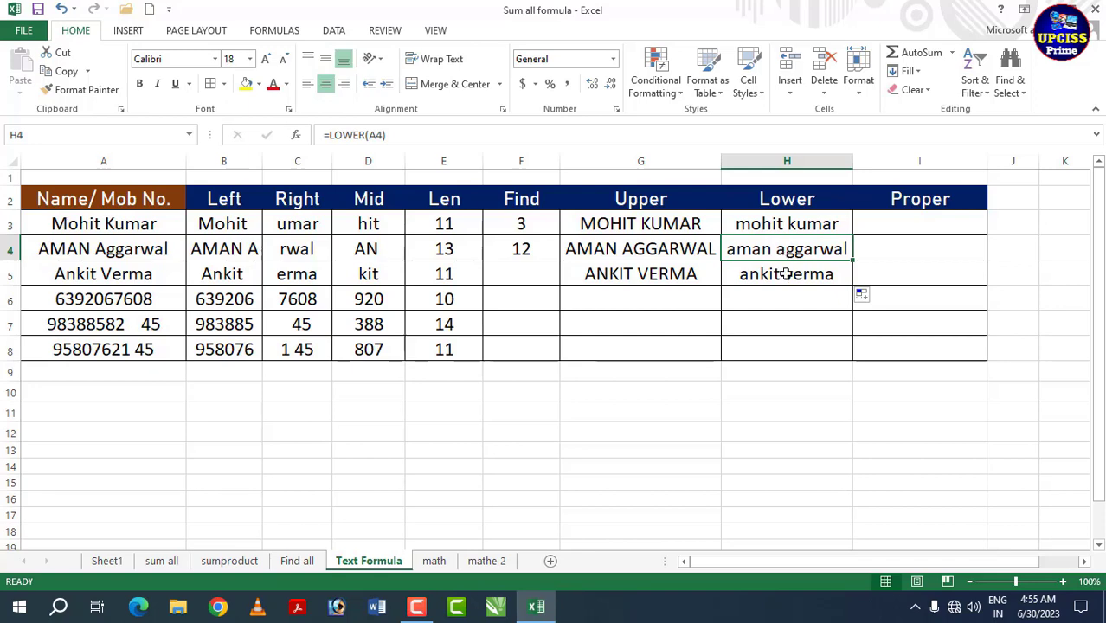
pyautogui.click(781, 271)
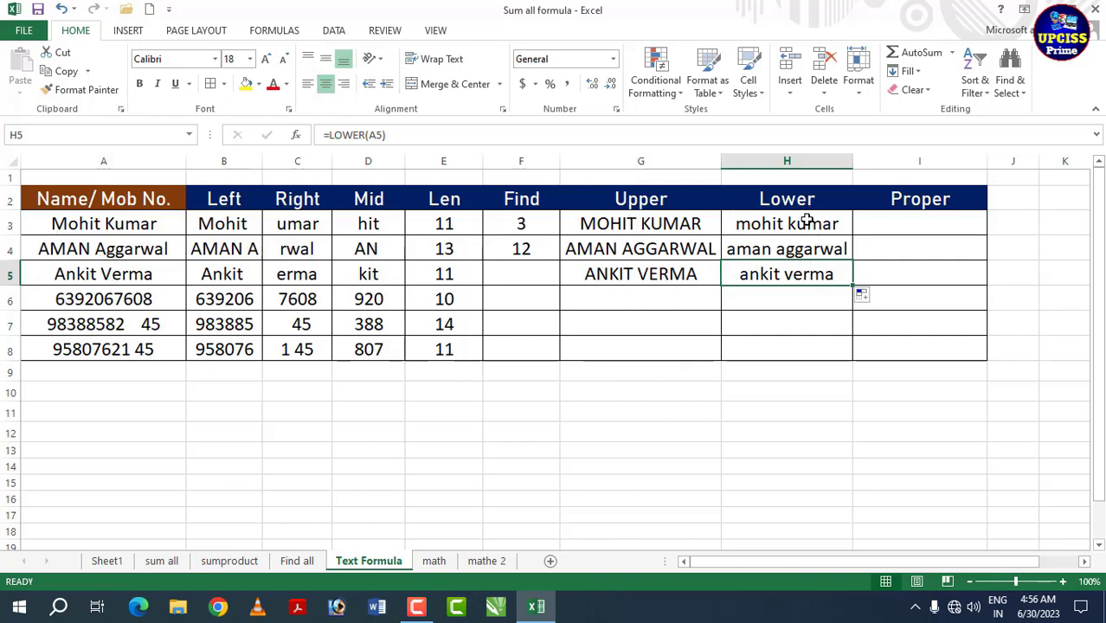
pyautogui.moveTo(805, 223); pyautogui.dragTo(807, 253)
pyautogui.click(783, 247)
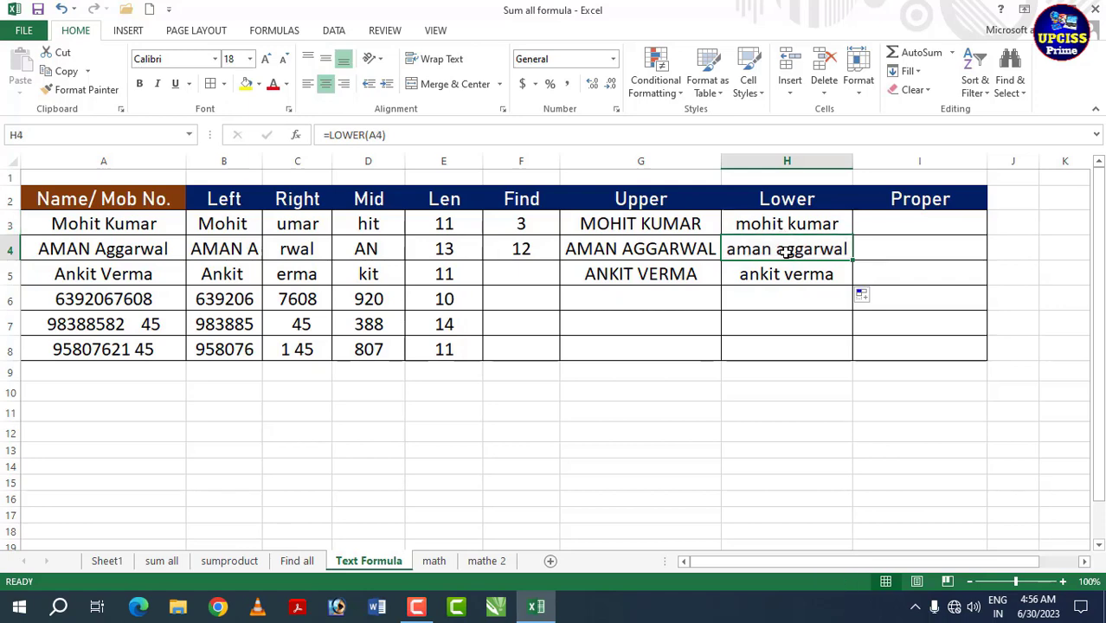
pyautogui.moveTo(672, 218); pyautogui.dragTo(681, 277)
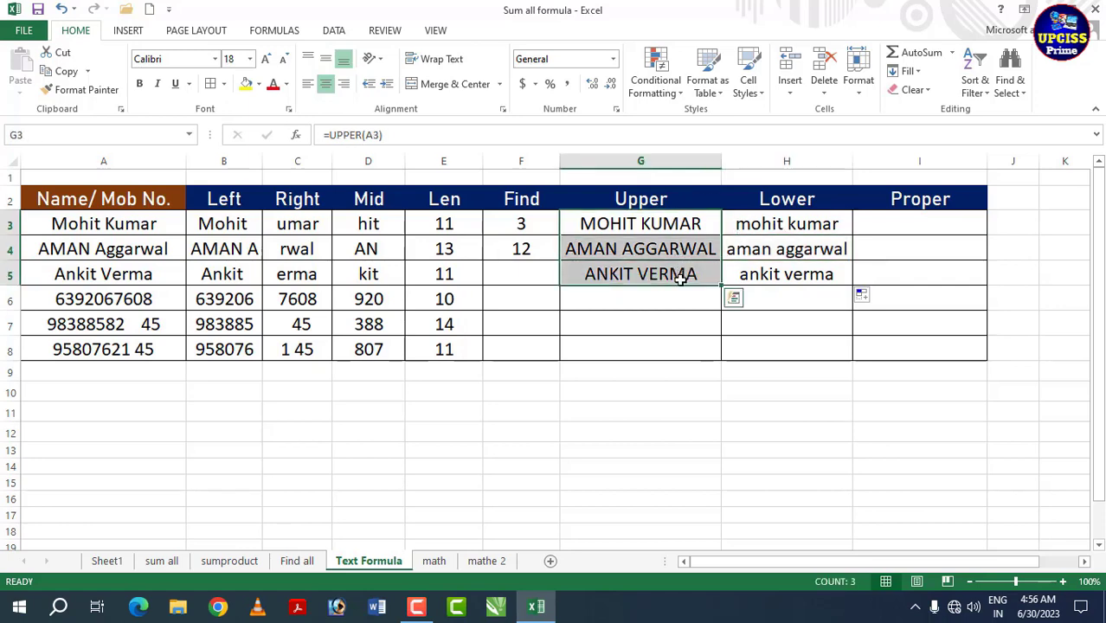
pyautogui.moveTo(795, 221); pyautogui.dragTo(801, 273)
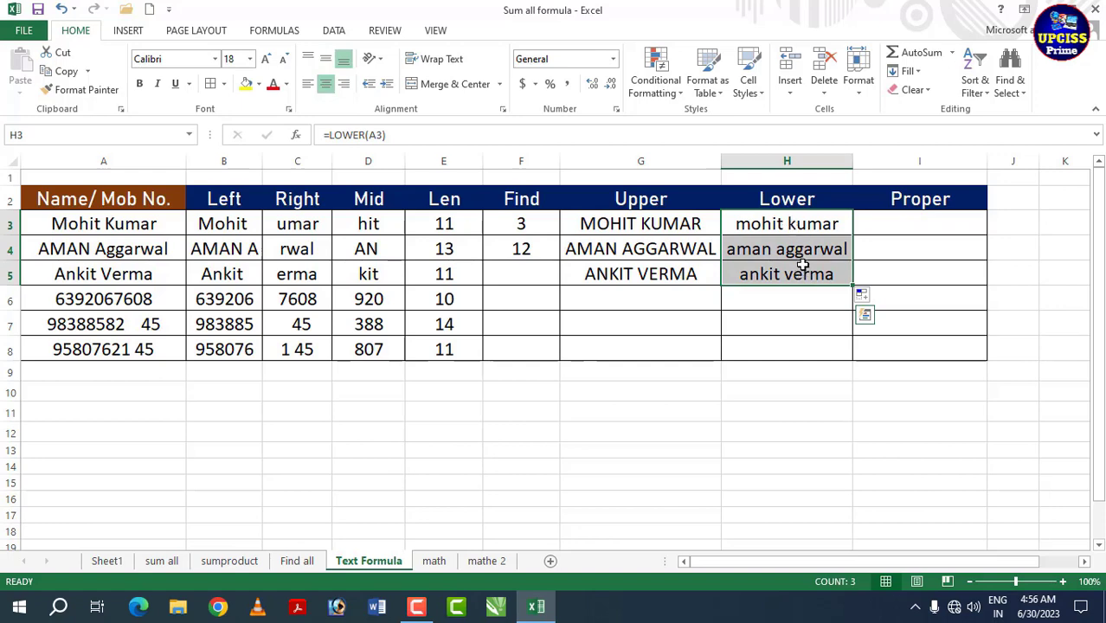
pyautogui.click(911, 225)
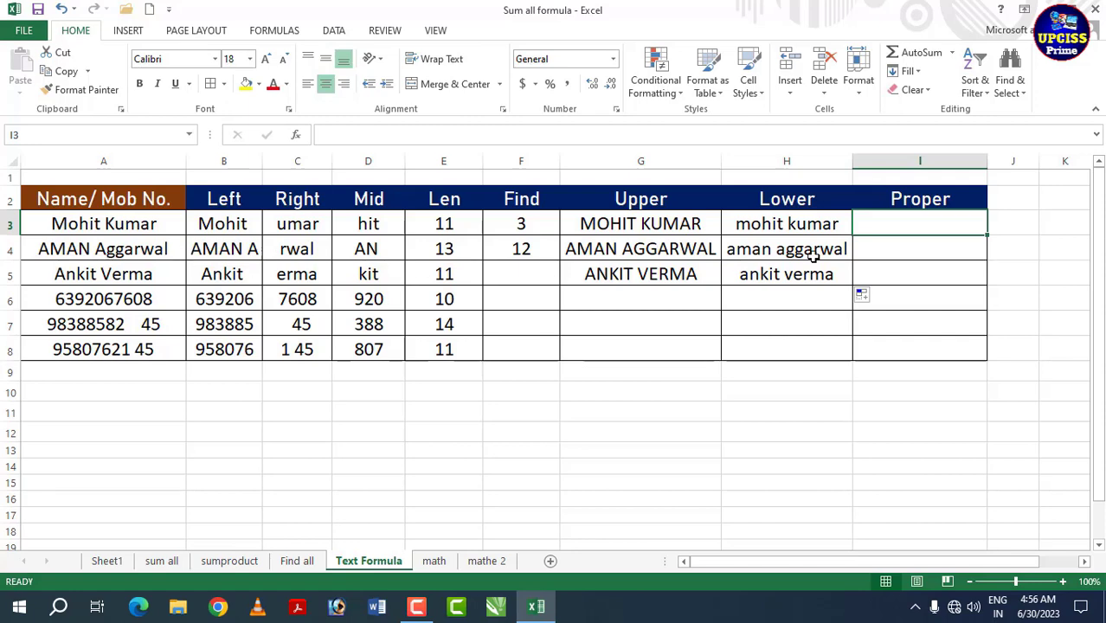
# Enter =PROPER(A3) in I3 and fill it down to I5.
pyautogui.write('=')
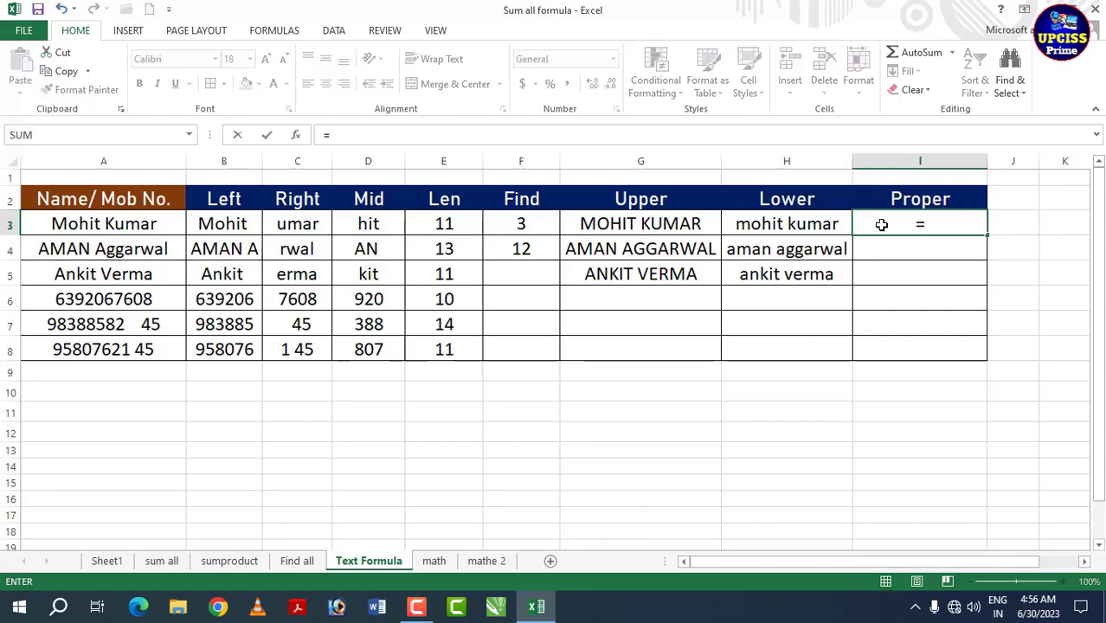
pyautogui.write('pr')
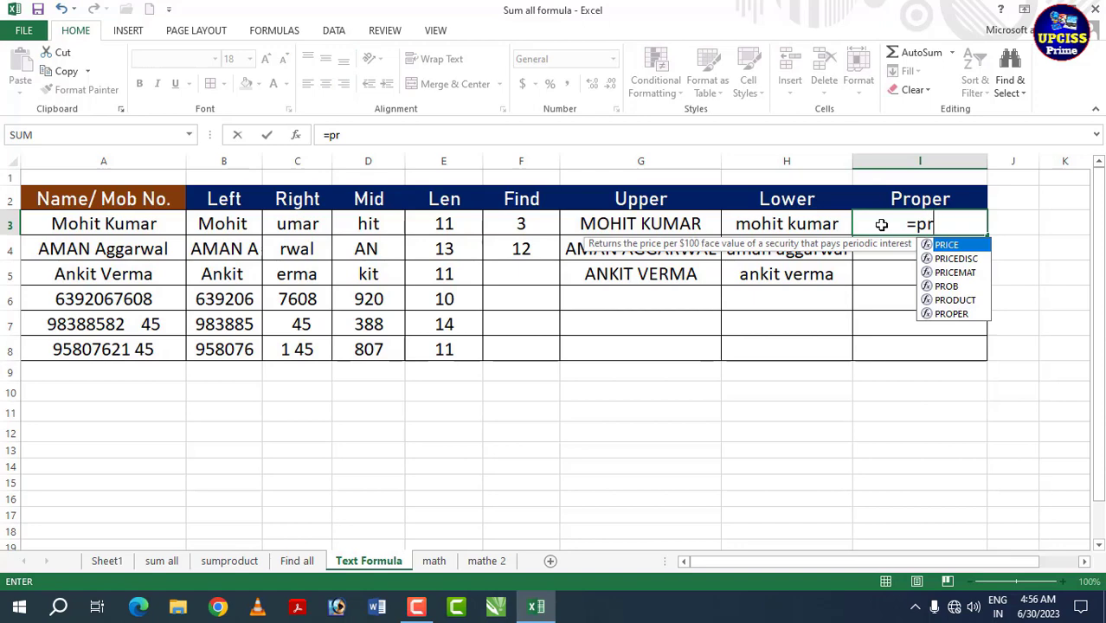
pyautogui.write('o')
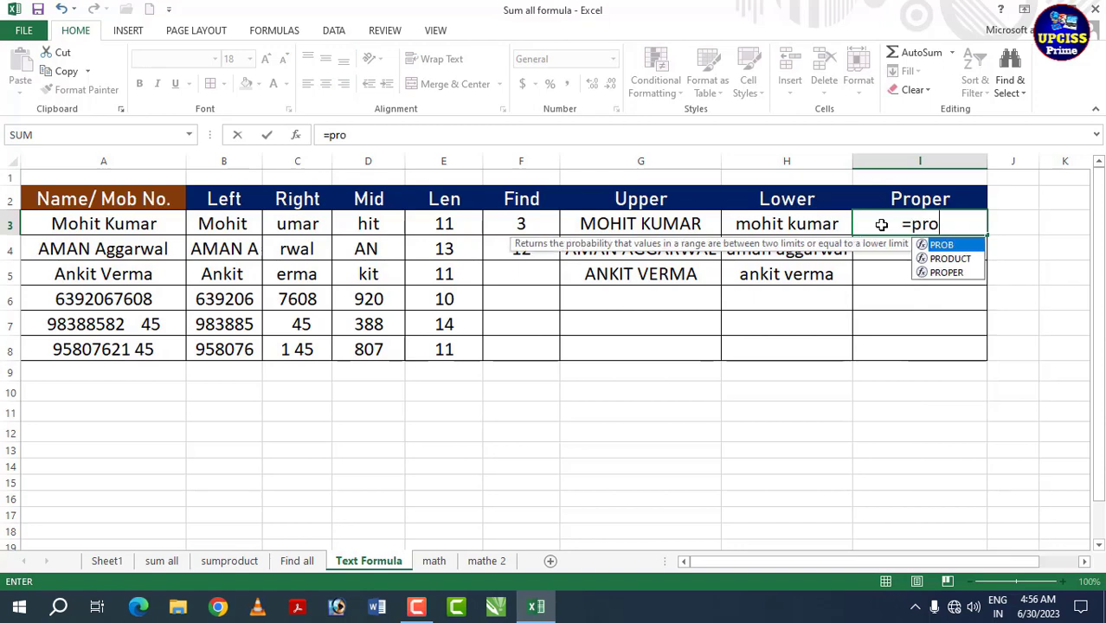
pyautogui.press('Down')
pyautogui.press('Down')
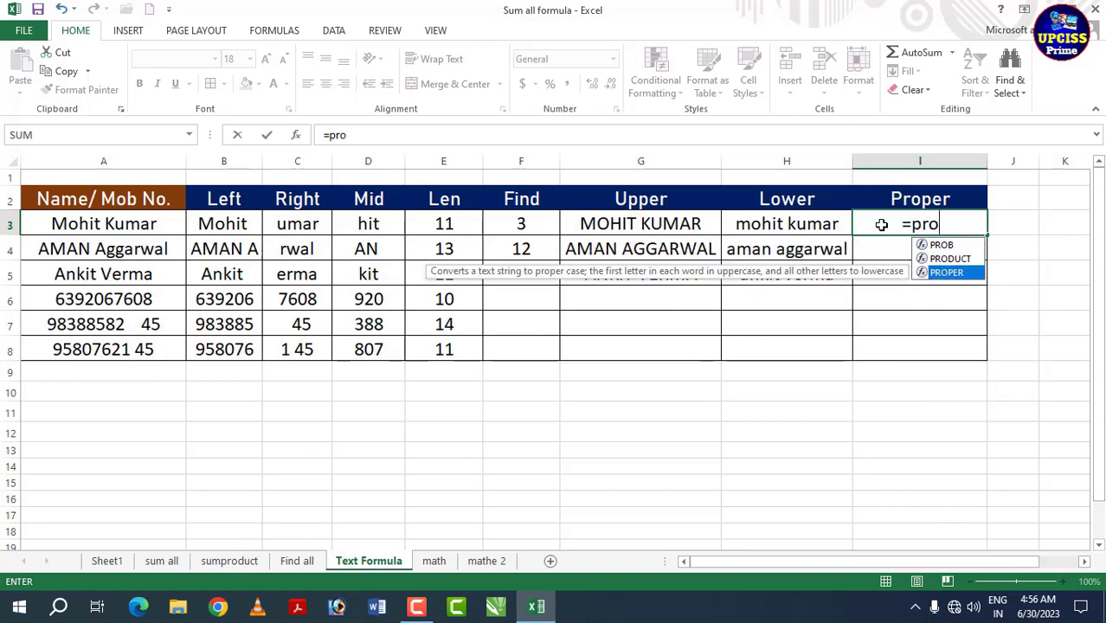
pyautogui.press('Tab')
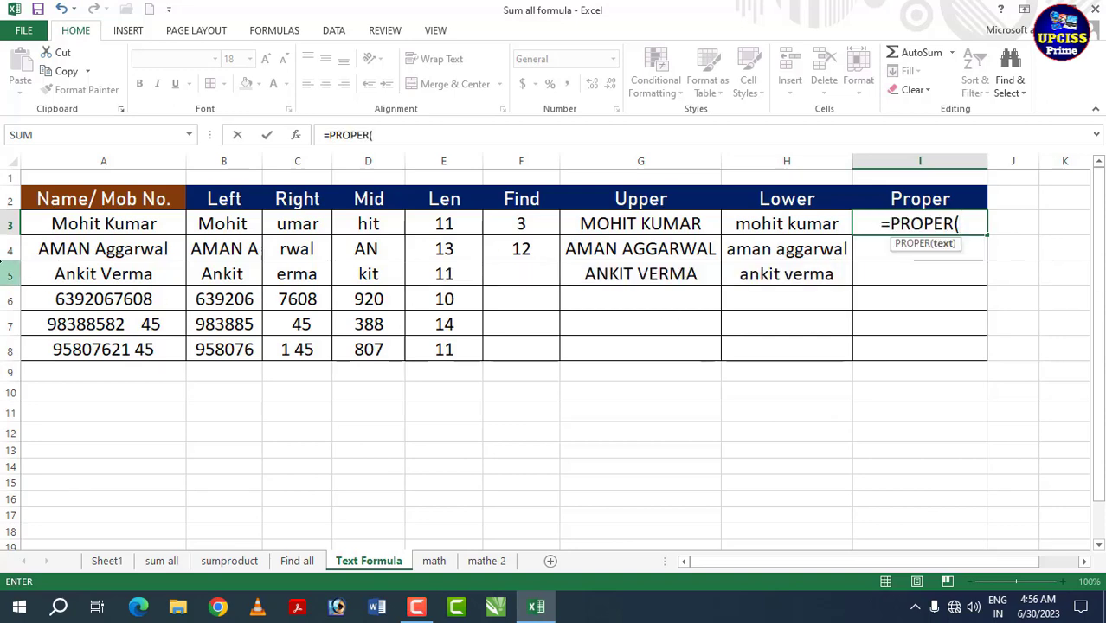
pyautogui.click(77, 225)
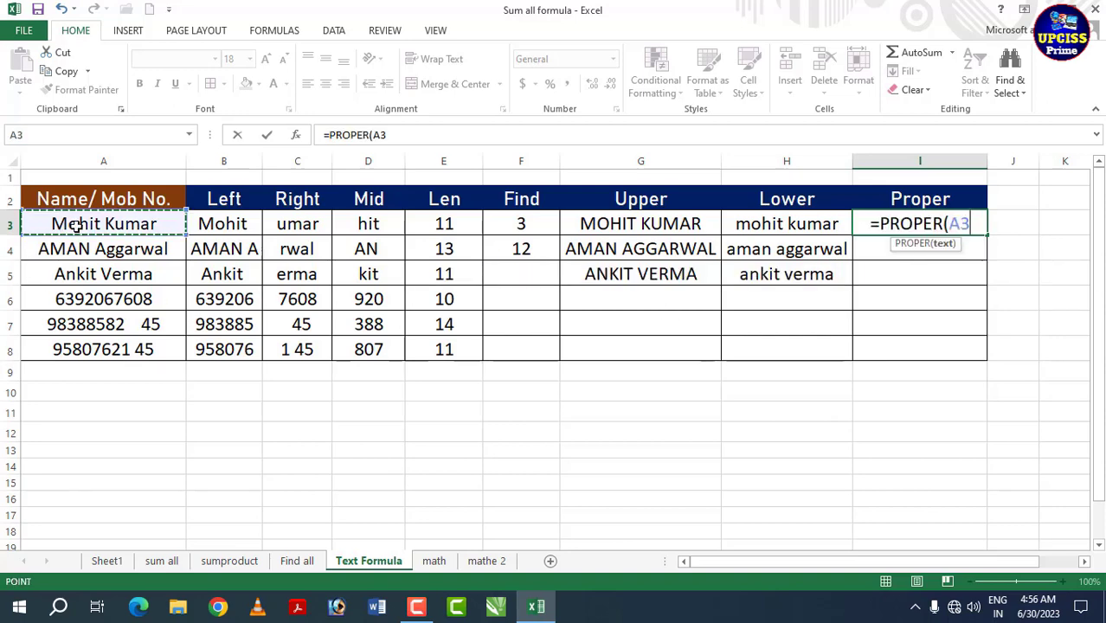
pyautogui.write(')')
pyautogui.press('Return')
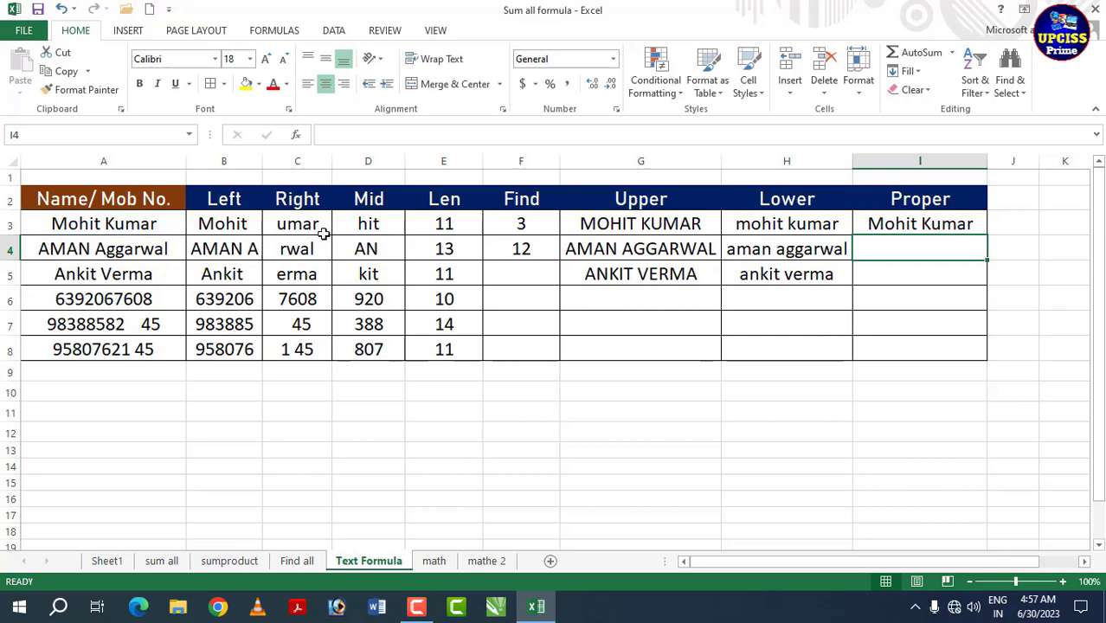
pyautogui.click(944, 224)
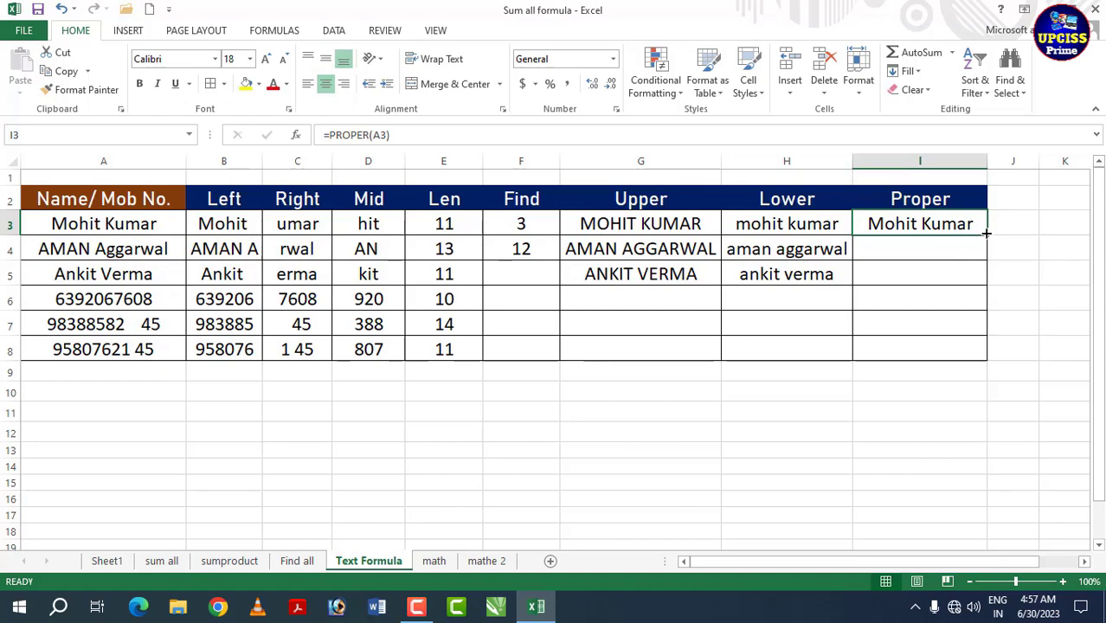
pyautogui.moveTo(985, 233); pyautogui.dragTo(990, 280)
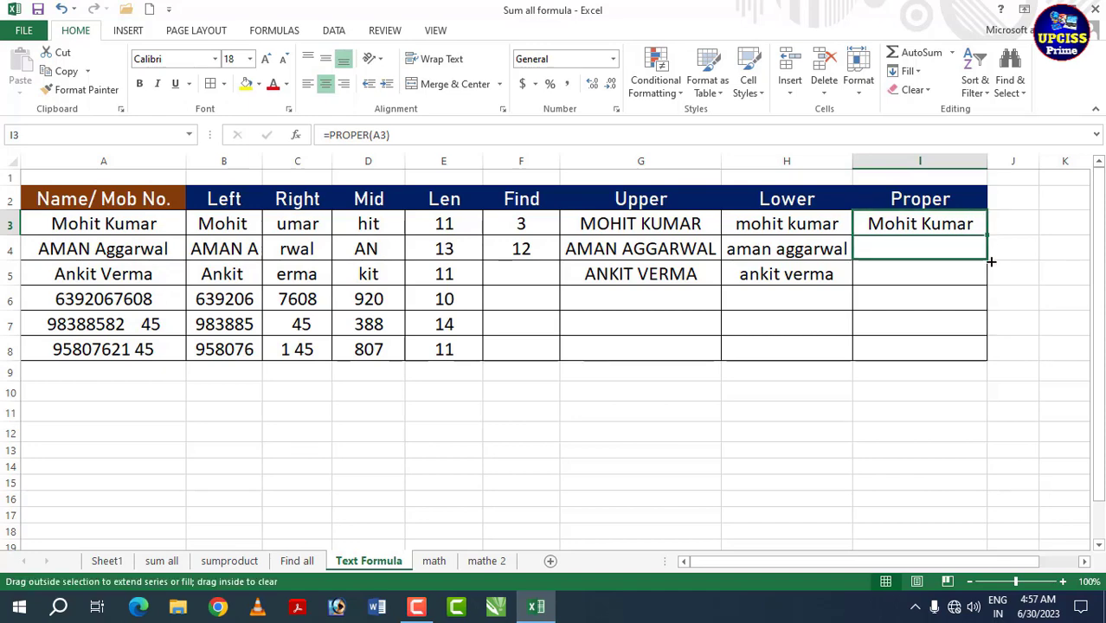
# Check the PROPER formulas in I4 and I5 against the original name in A4.
pyautogui.click(896, 251)
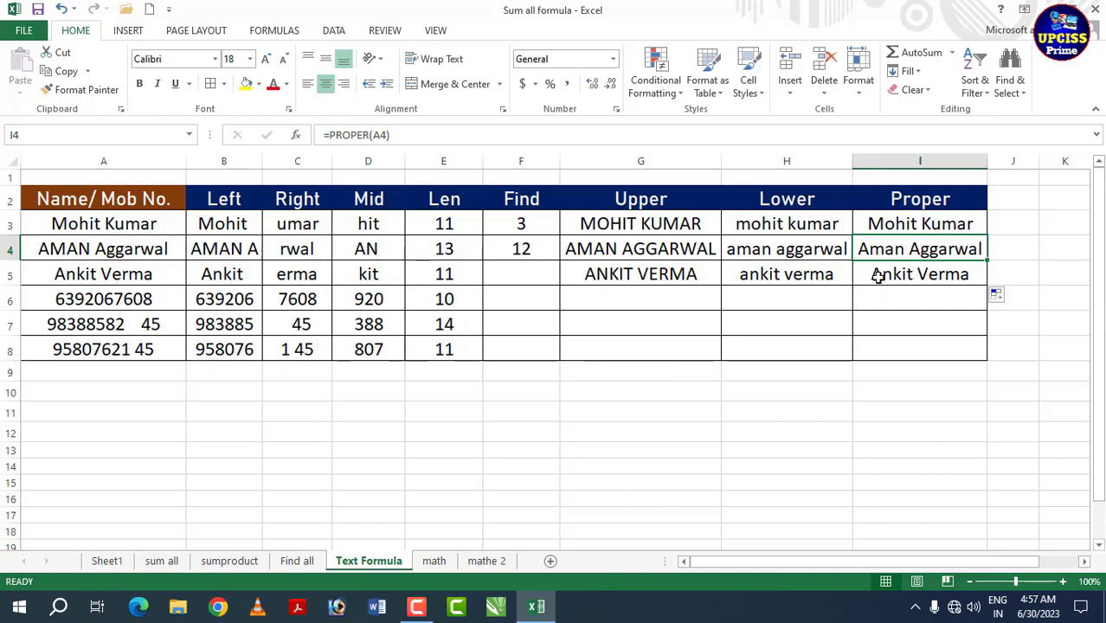
pyautogui.click(924, 274)
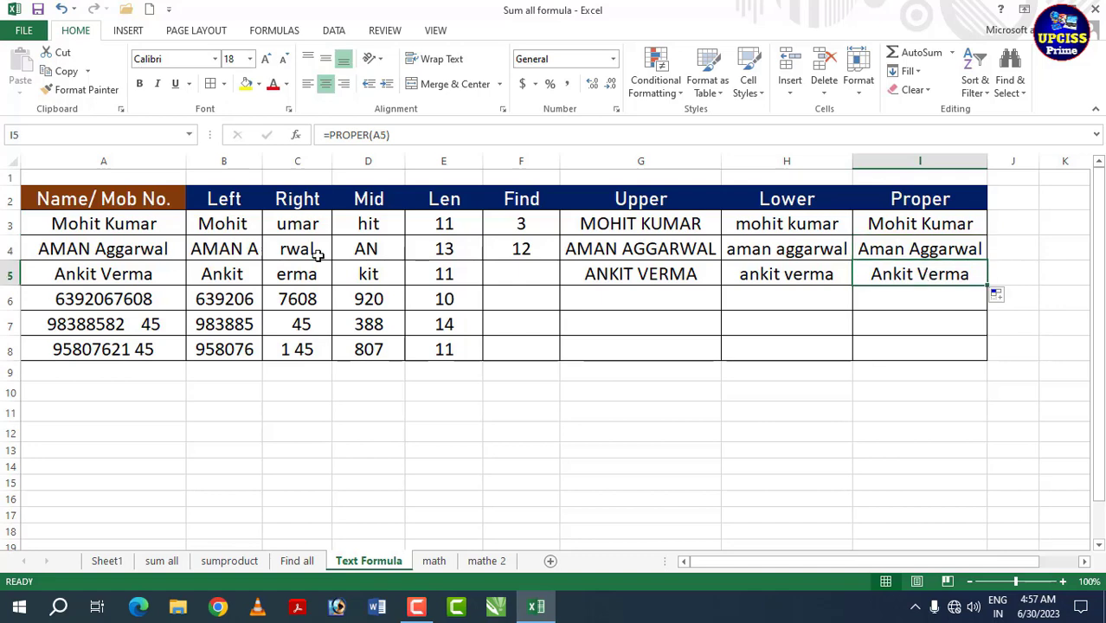
pyautogui.click(116, 250)
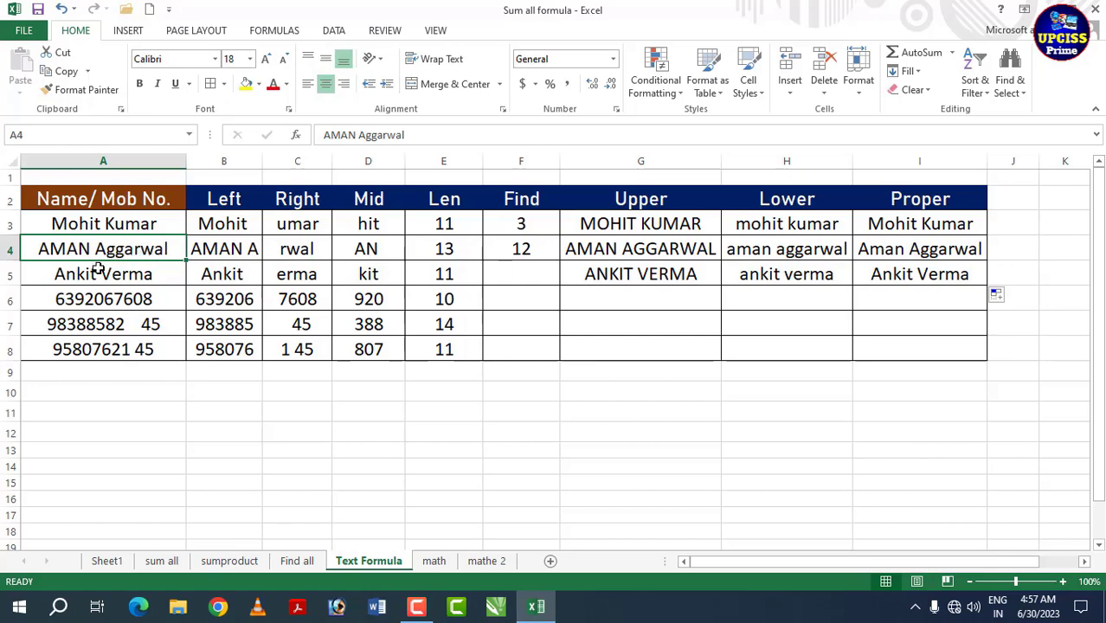
pyautogui.click(861, 246)
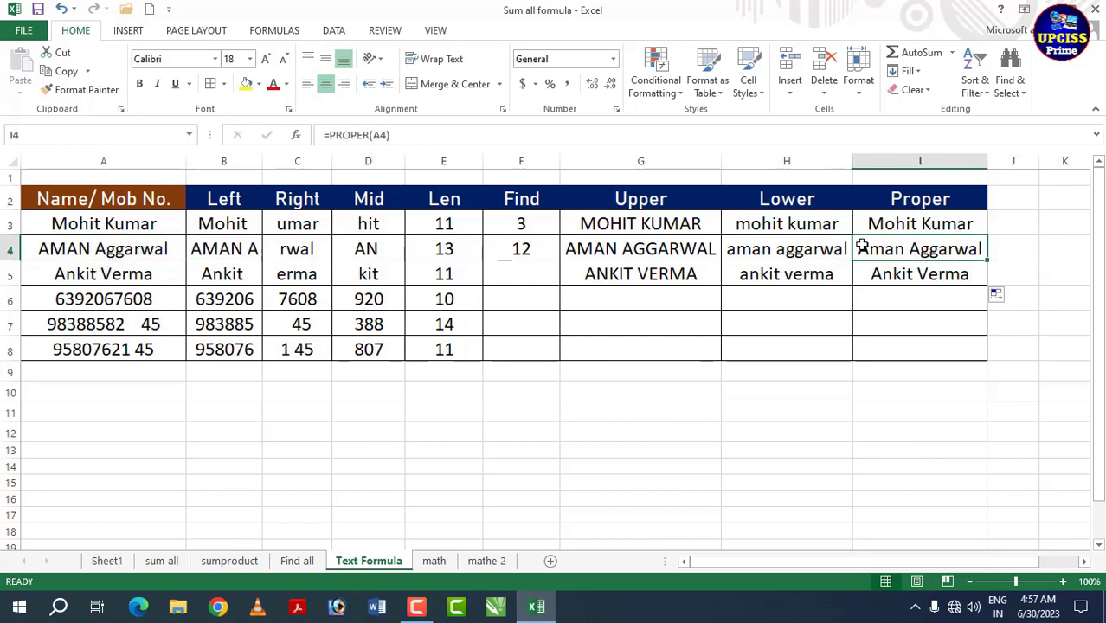
pyautogui.click(901, 276)
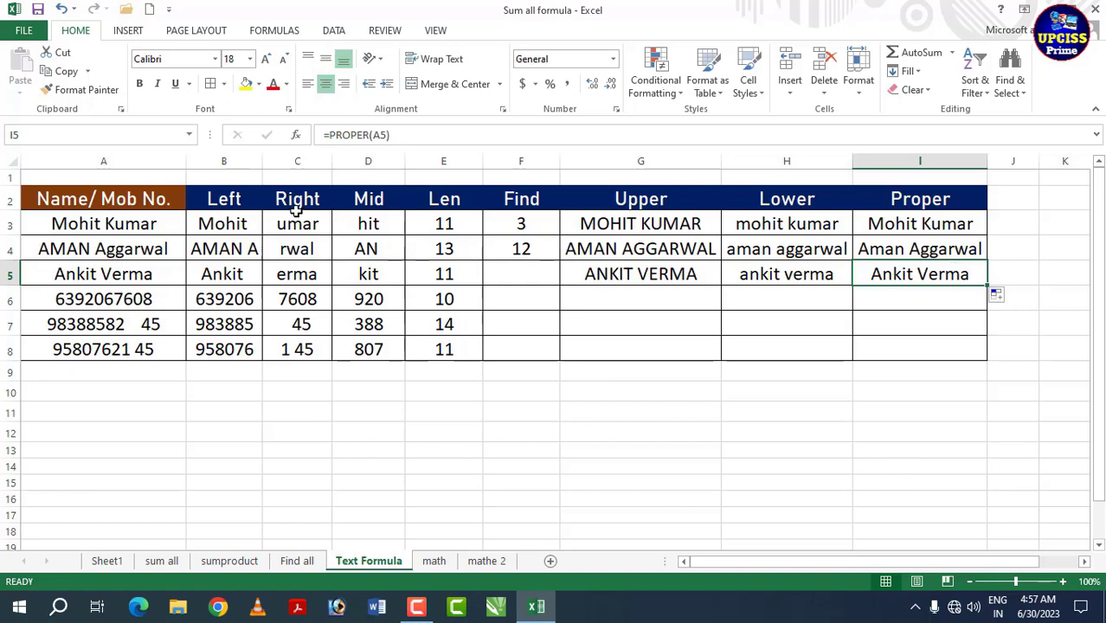
# Review the text-function headings and results in B2:H7, then switch to the math sheet.
pyautogui.click(367, 199)
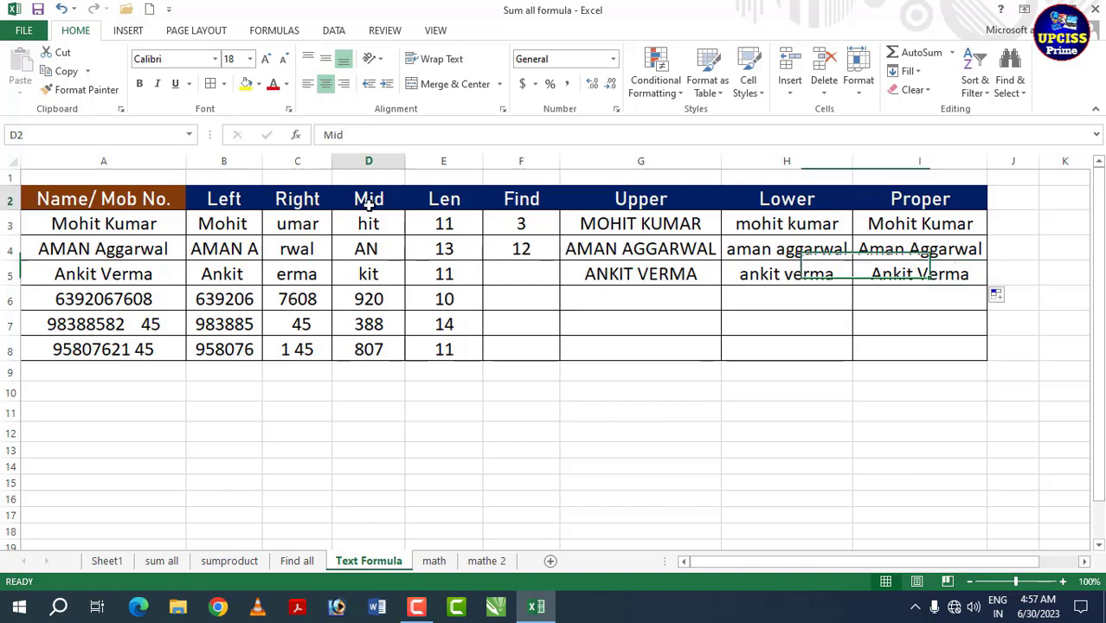
pyautogui.click(442, 199)
pyautogui.click(521, 199)
pyautogui.click(639, 197)
pyautogui.click(800, 197)
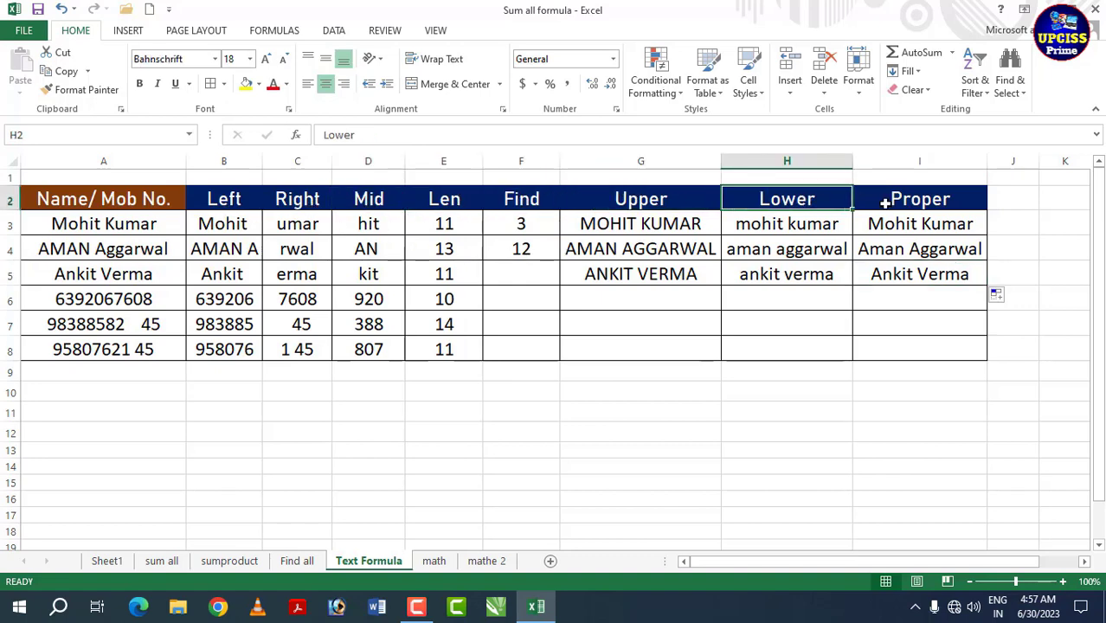
pyautogui.click(904, 206)
pyautogui.moveTo(221, 199); pyautogui.dragTo(807, 327)
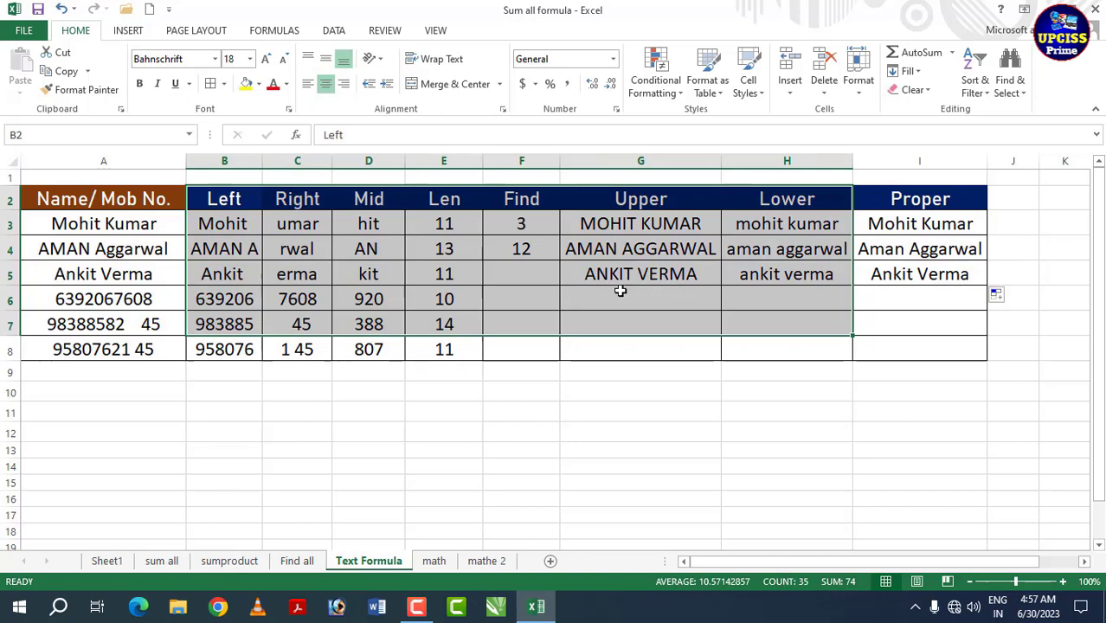
pyautogui.click(598, 259)
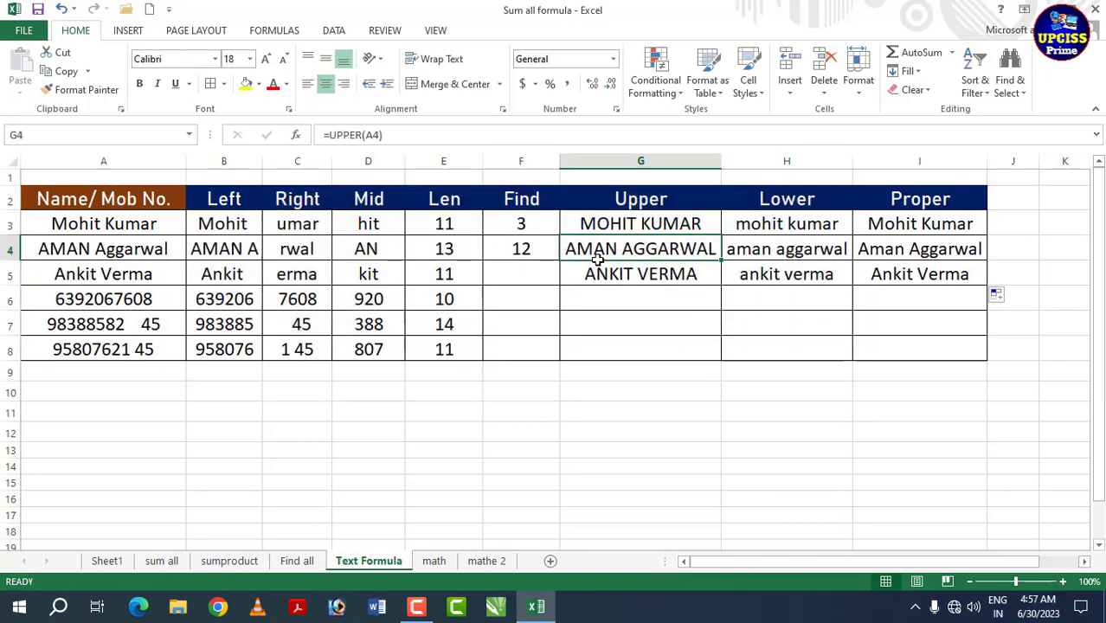
pyautogui.click(441, 562)
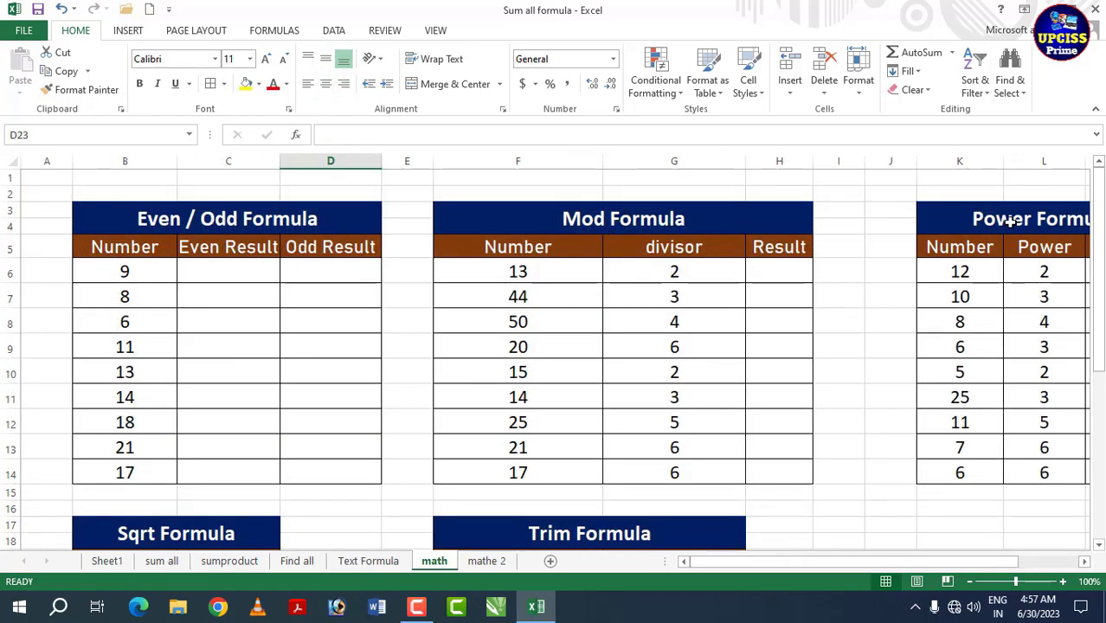
pyautogui.scroll(-2, 500, 396)
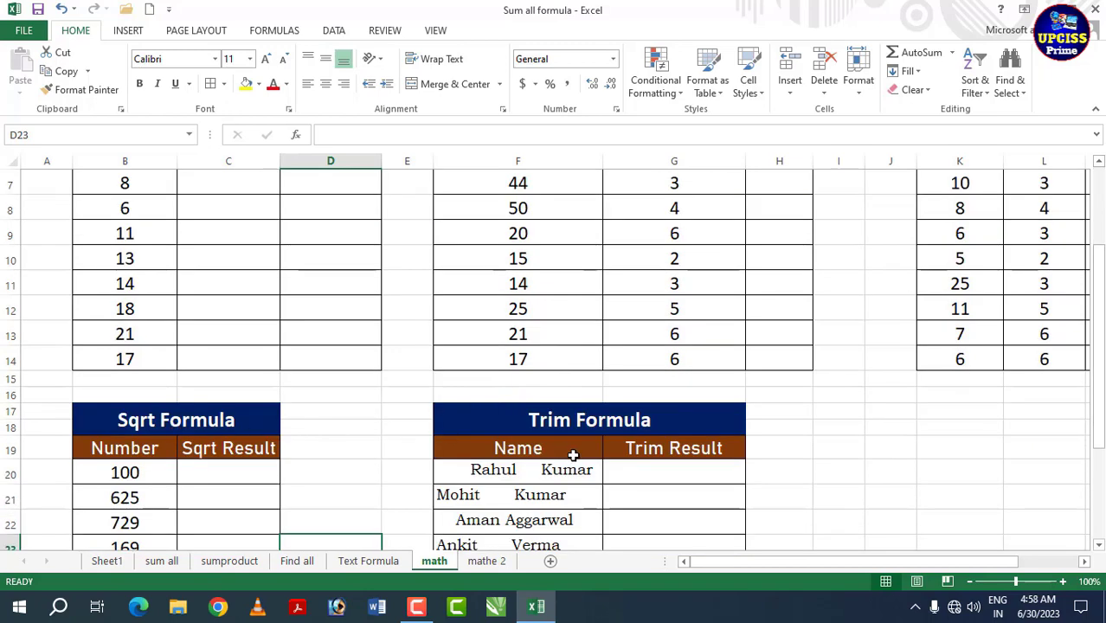
pyautogui.scroll(1, 588, 425)
pyautogui.scroll(1, 584, 391)
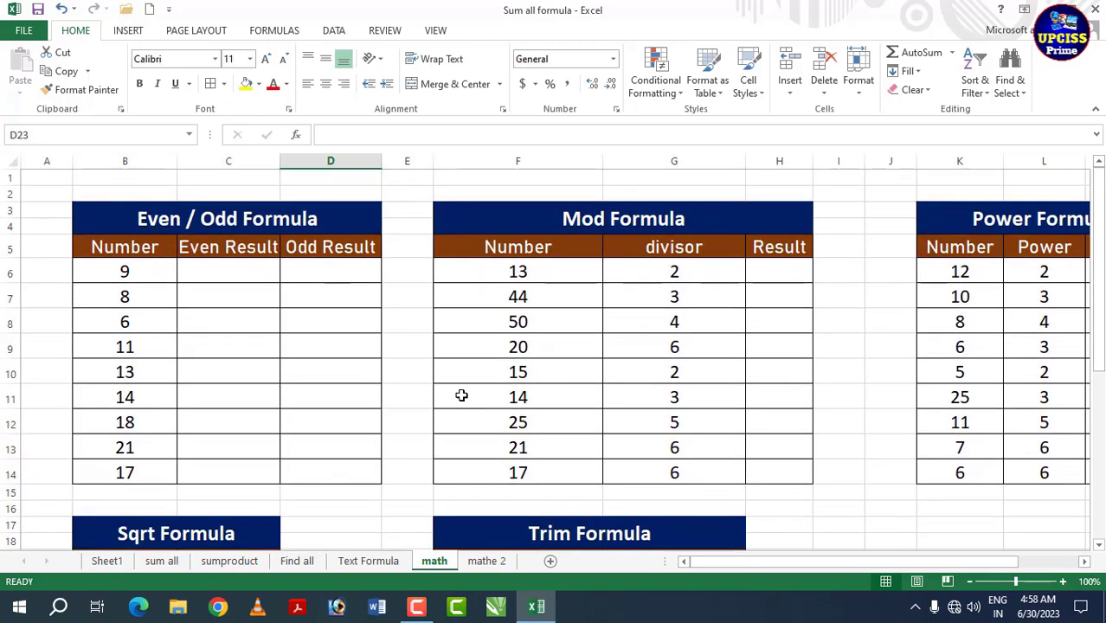